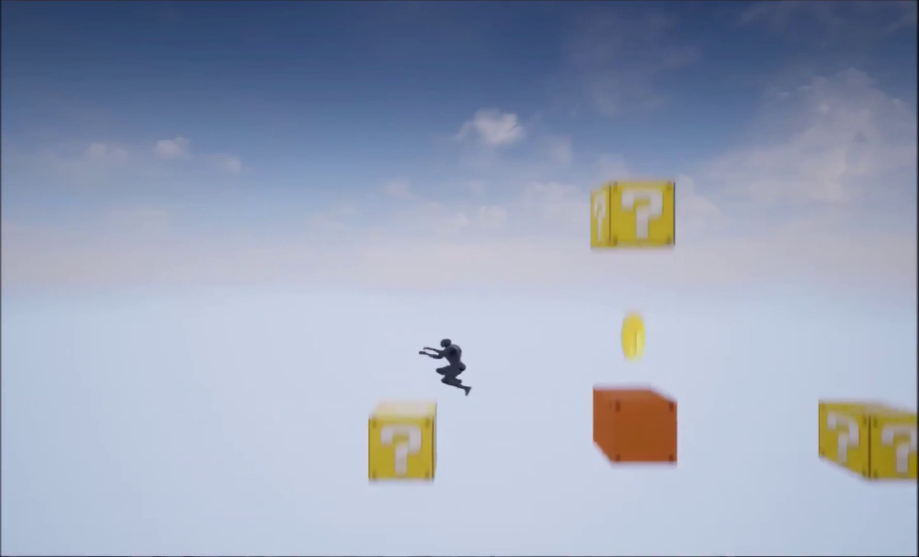
key("a")
key("space")
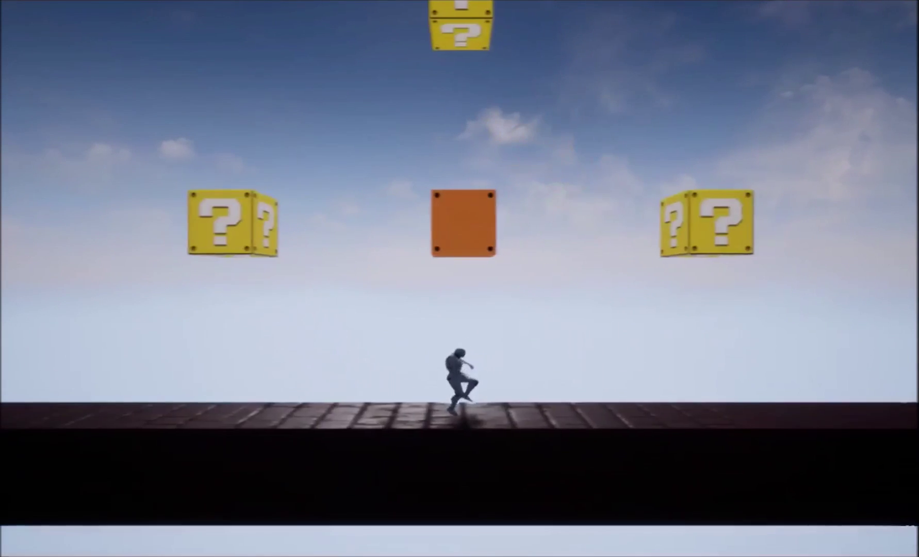
key("d")
key("space")
key("a")
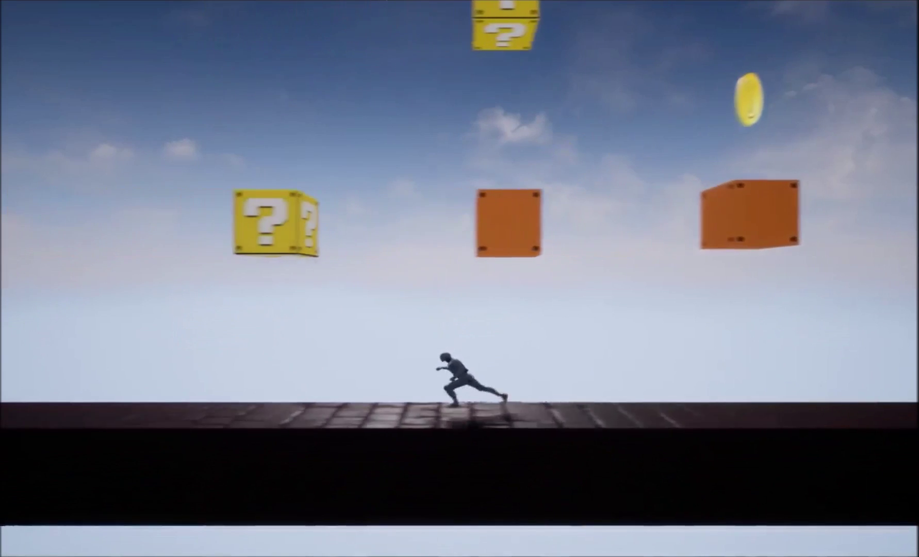
key("space")
key("d")
key("space")
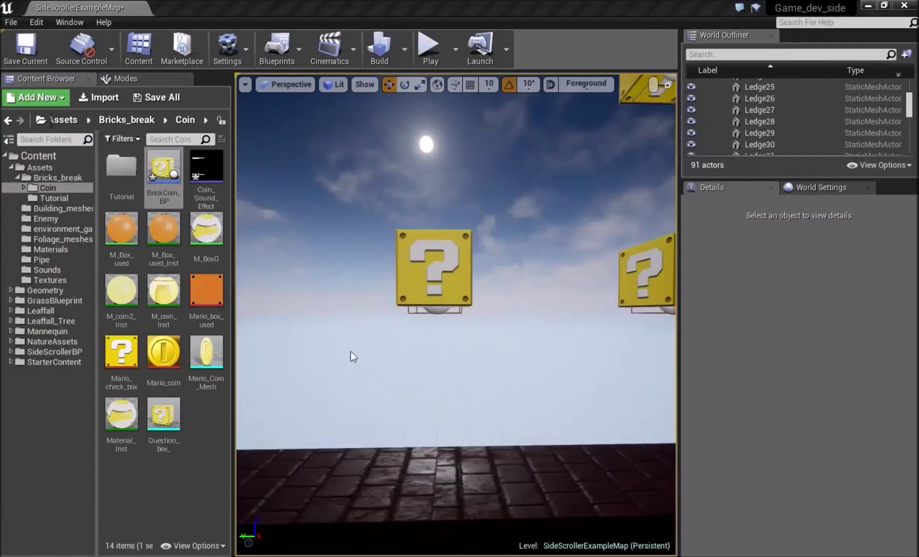
right_click_drag(379, 327, 434, 330)
key("w")
key("s")
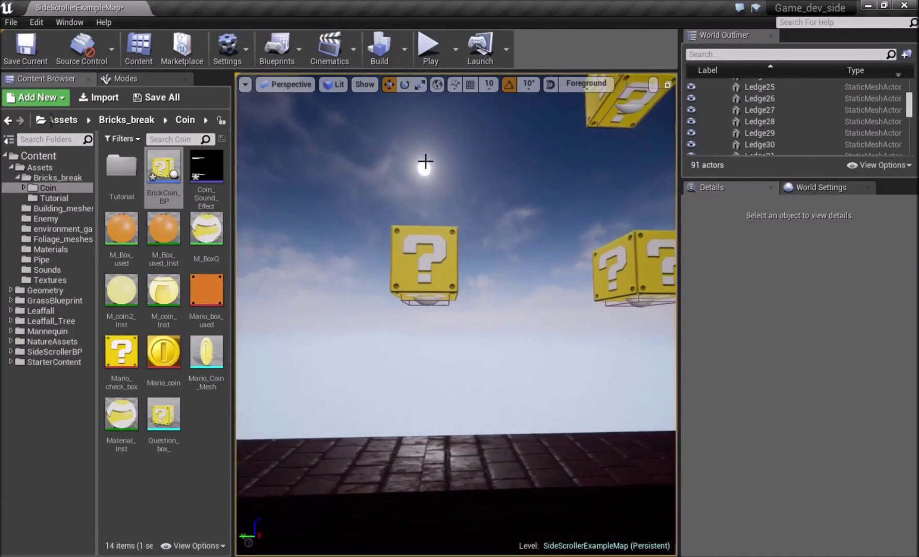
left_click(429, 45)
left_click(464, 46)
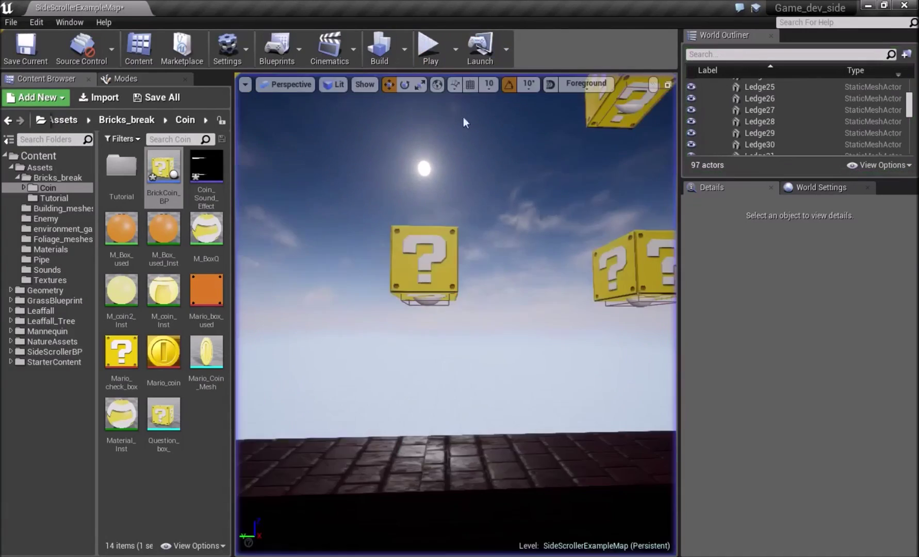
key("s")
right_click_drag(467, 232, 412, 258)
key("w")
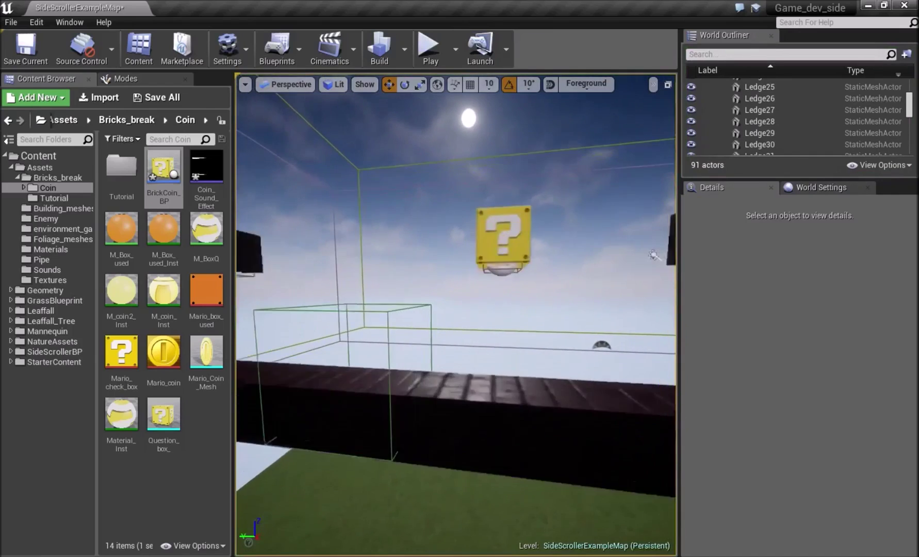
Playtest the level by making the character jump into a question-mark block from below, and end the play session.
left_click(429, 46)
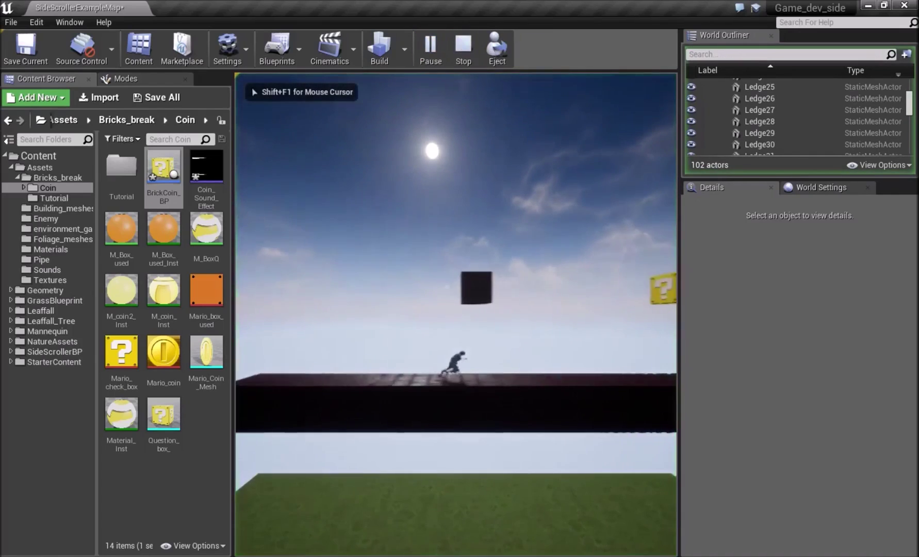
key("space")
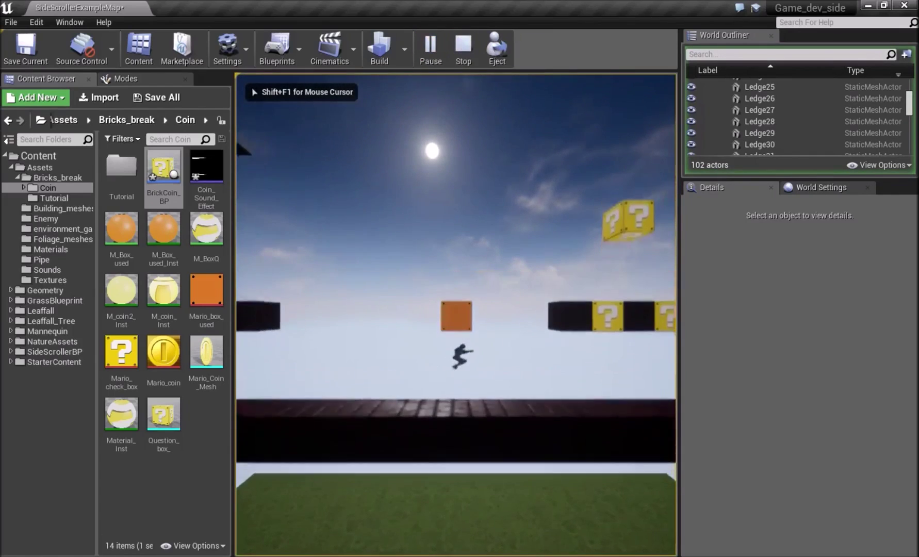
key("d")
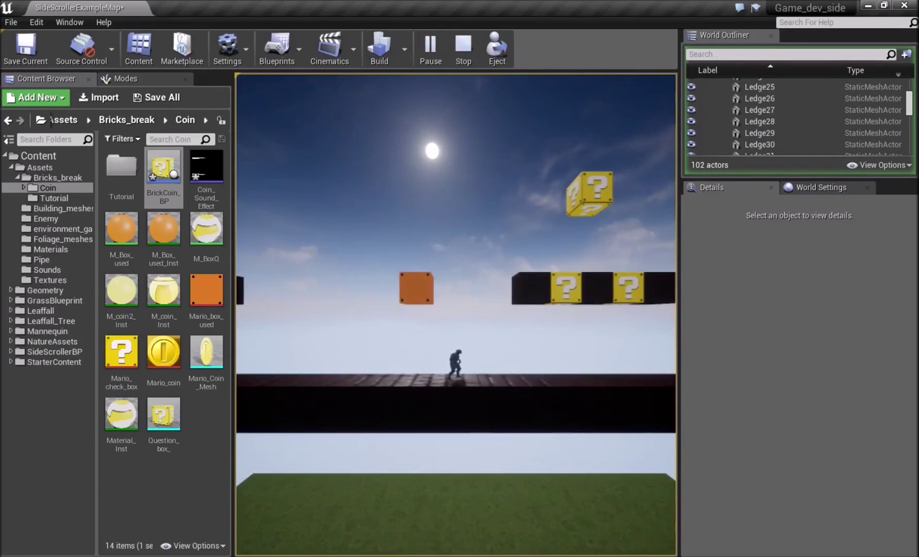
key("a")
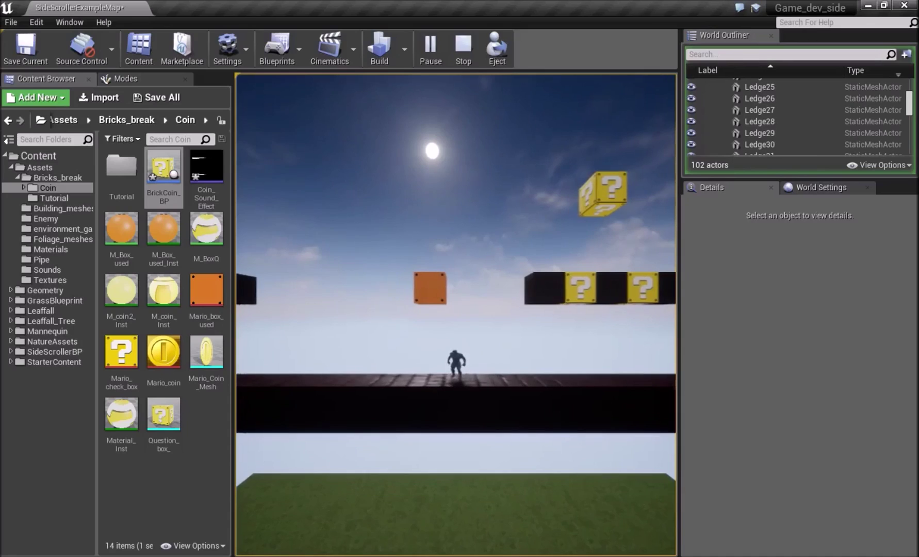
key("Escape")
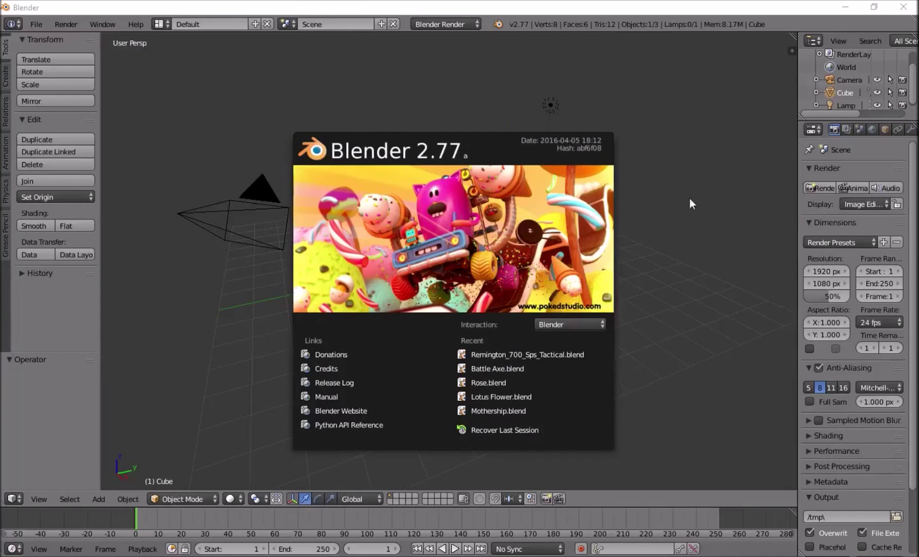
Switch to Blender, dismiss the splash screen, and delete the default camera and lamp.
left_click(447, 123)
right_click(250, 204)
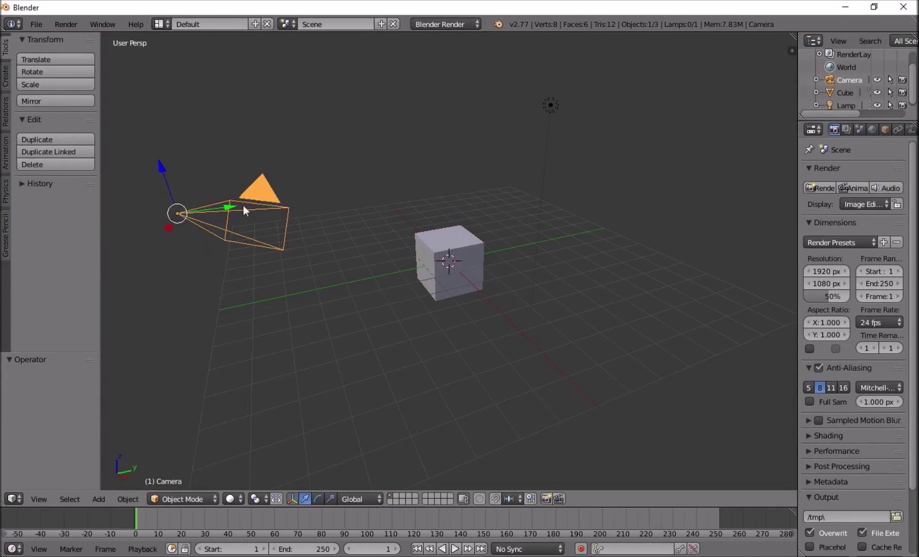
key("x")
left_click(220, 210)
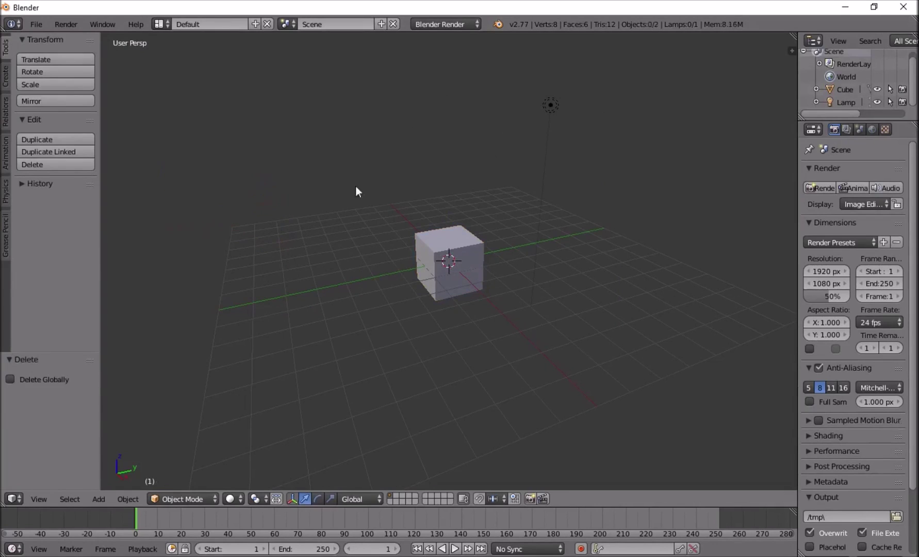
right_click(550, 106)
key("Delete")
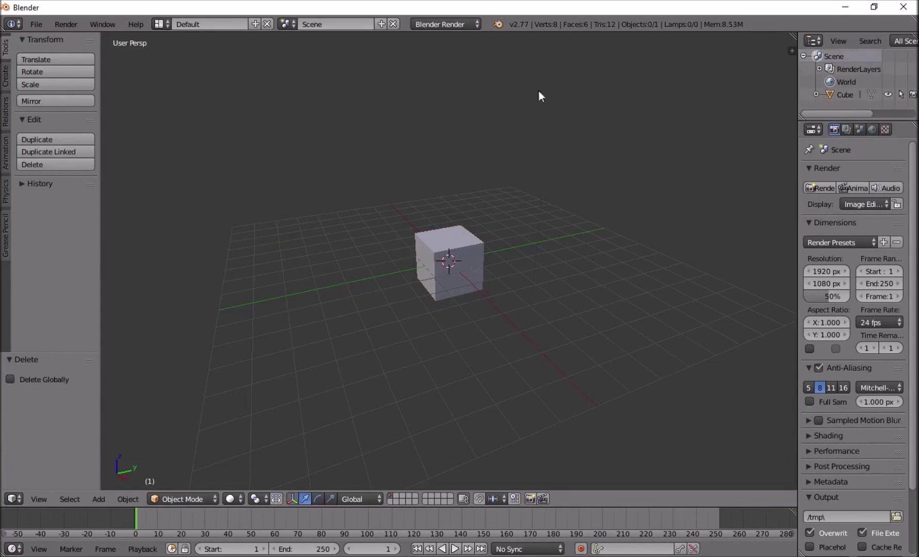
In front orthographic view, raise the cube about 1.021 along Z and set its origin to the 3D cursor.
right_click(477, 248)
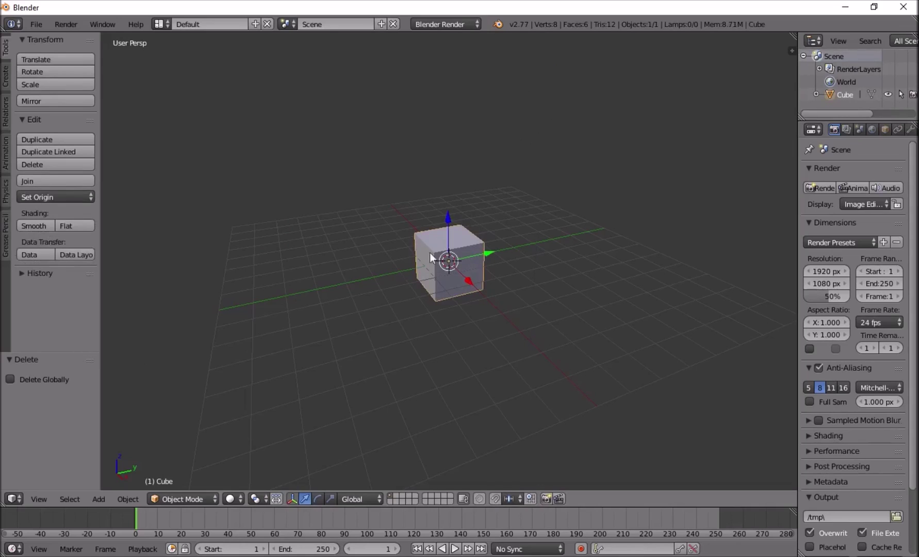
key("KP_1")
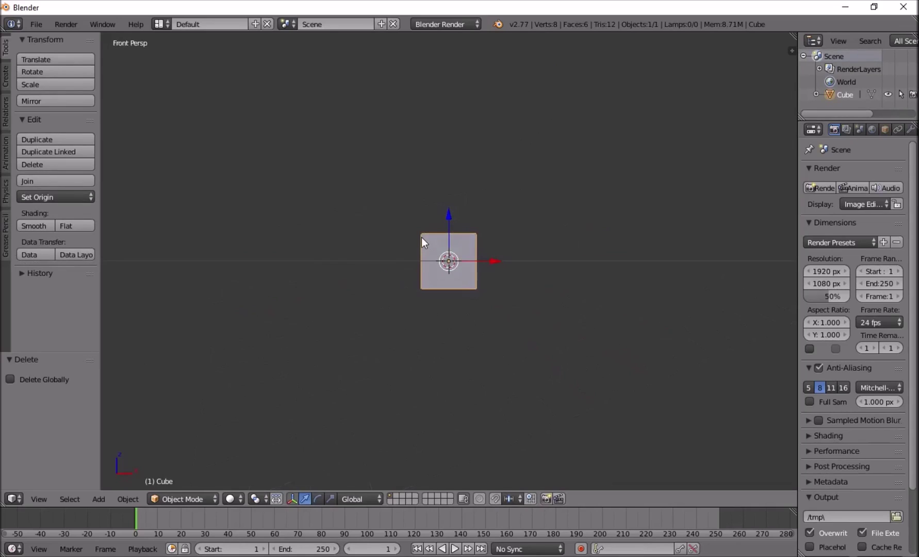
key("KP_5")
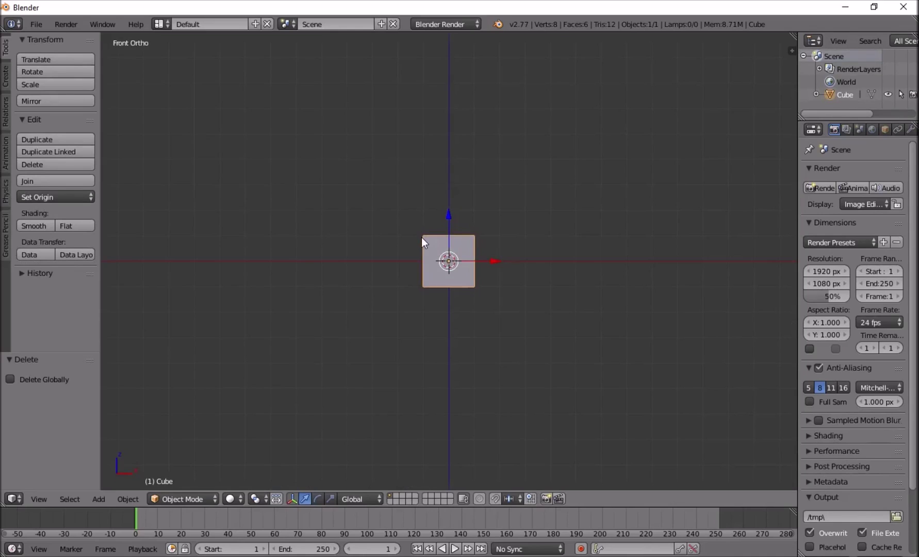
scroll(447, 230, "up", 5)
left_click_drag(451, 225, 446, 154)
key("shift+ctrl+alt+c")
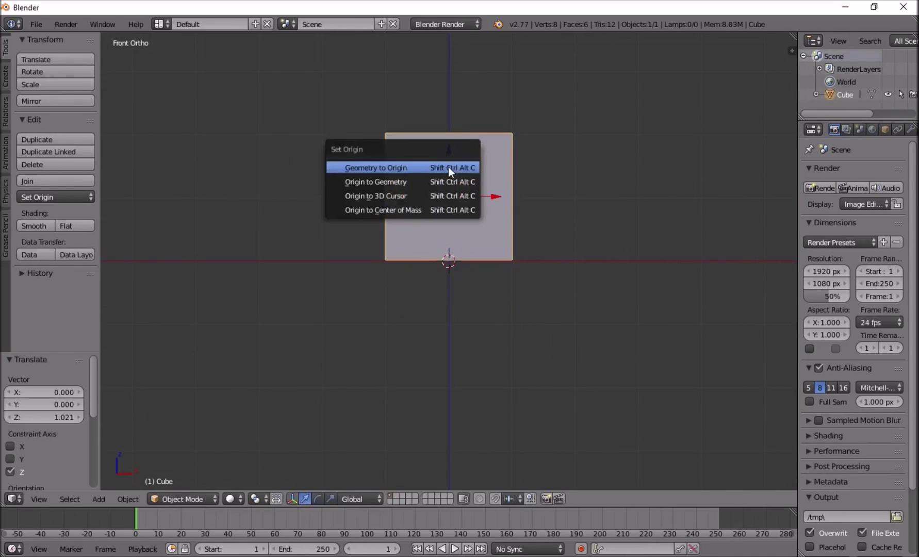
left_click(408, 195)
Put the cube in Edit Mode and split the 3D view in two, making the second area a UV/Image Editor.
middle_click_drag(511, 134, 539, 163)
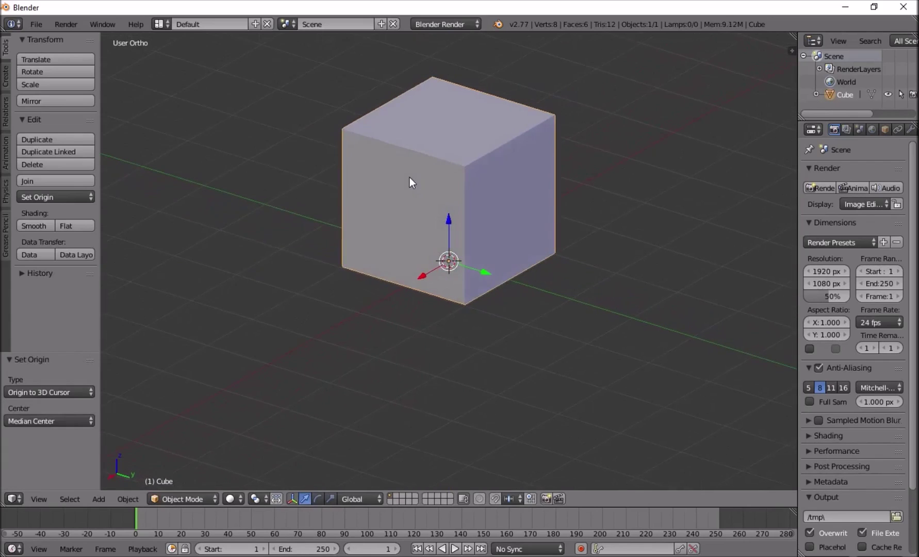
key("Tab")
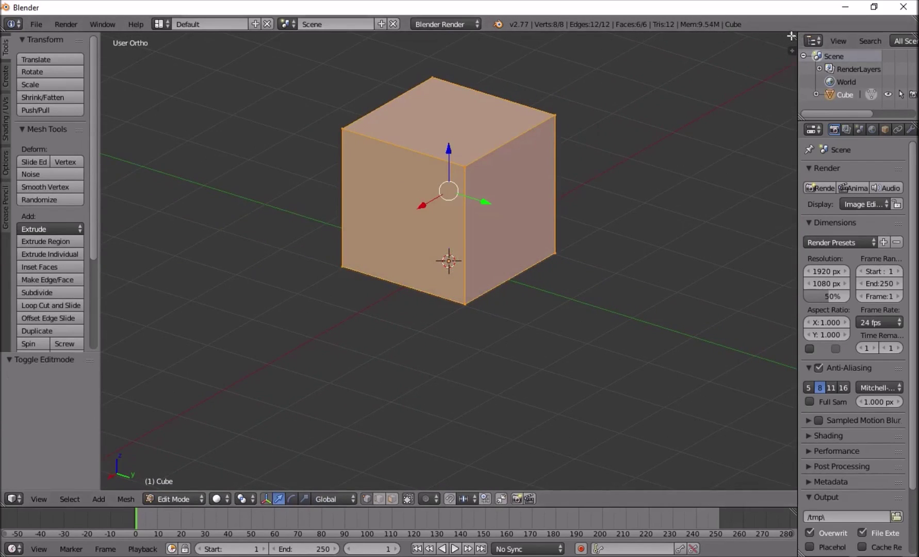
left_click_drag(792, 36, 457, 95)
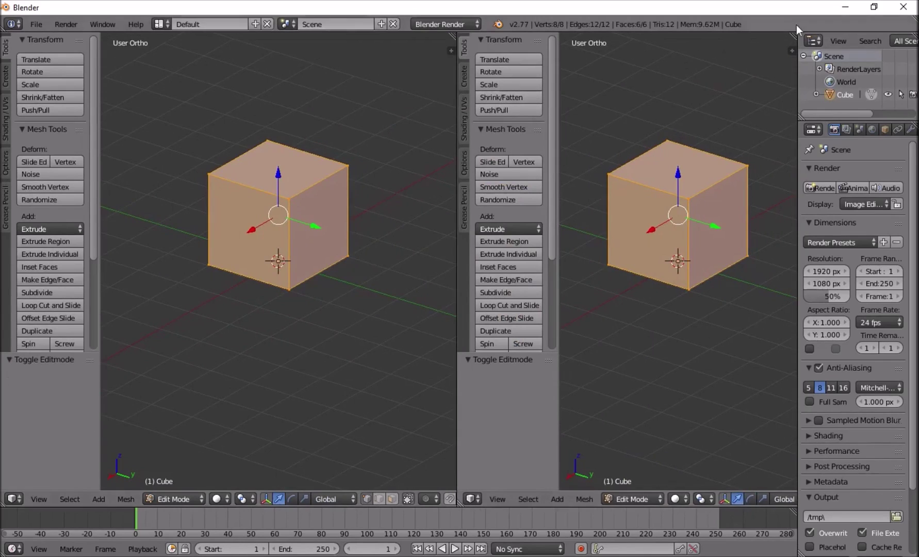
key("t")
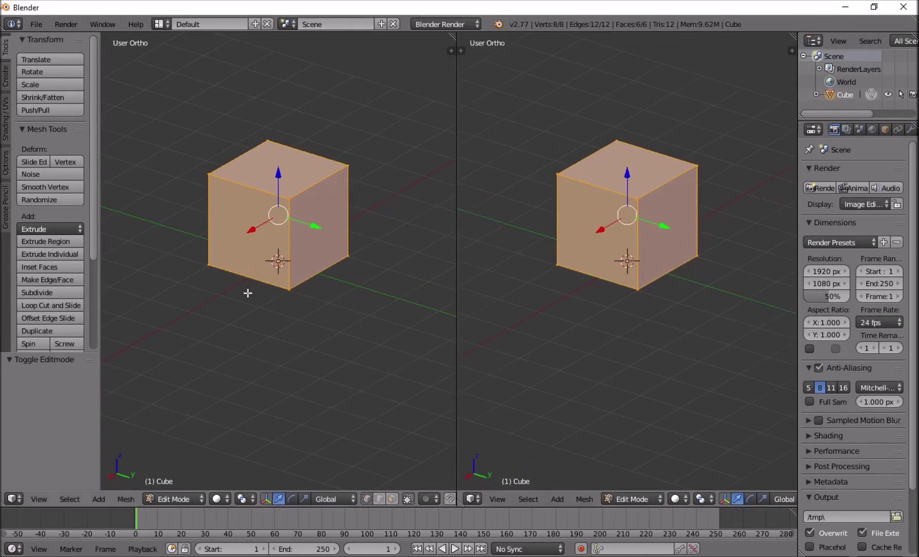
middle_click_drag(248, 293, 376, 308)
left_click(472, 499)
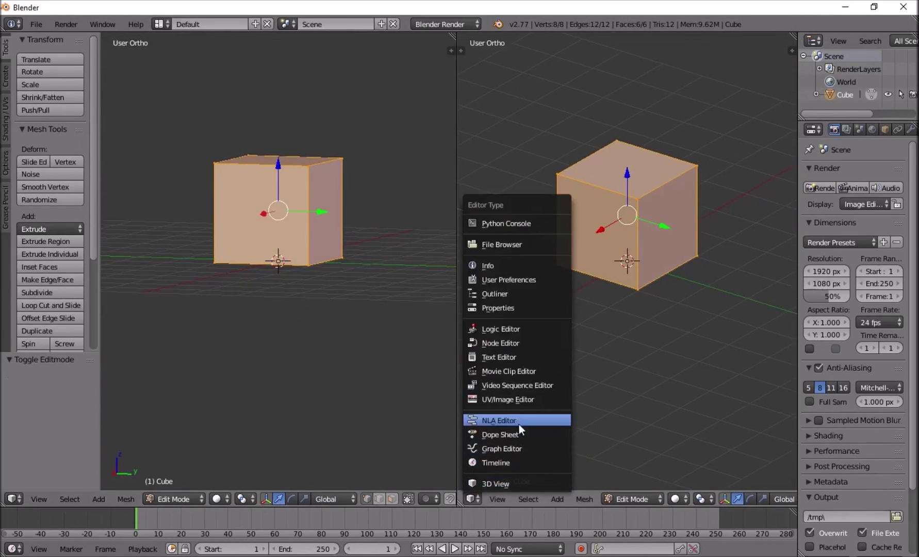
left_click(509, 400)
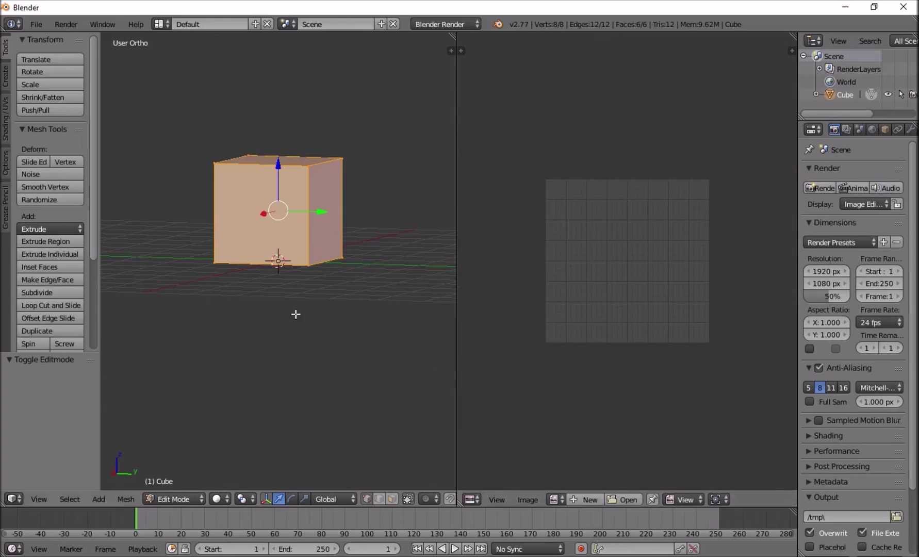
Switch to face selection and unwrap one side face of the cube with the Unwrap method.
left_click(392, 499)
right_click(262, 213)
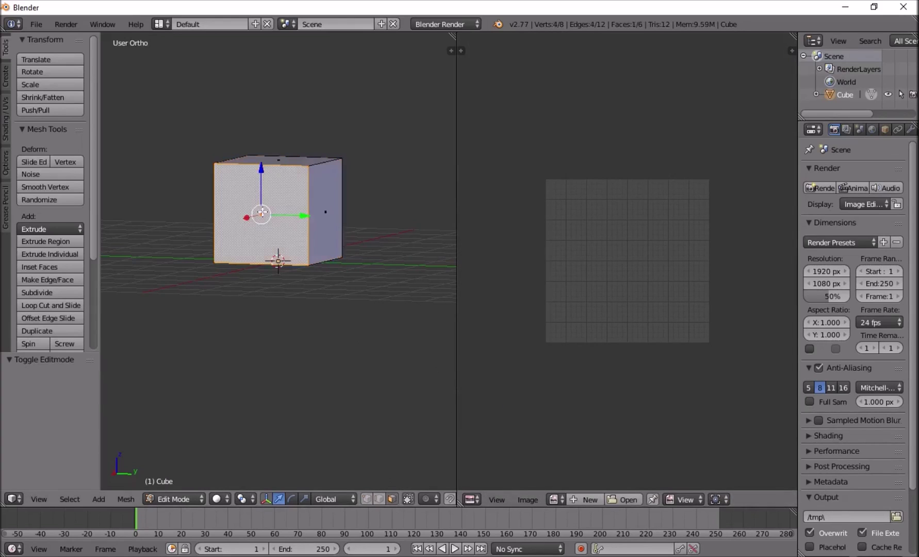
middle_click_drag(219, 209, 266, 209)
key("u")
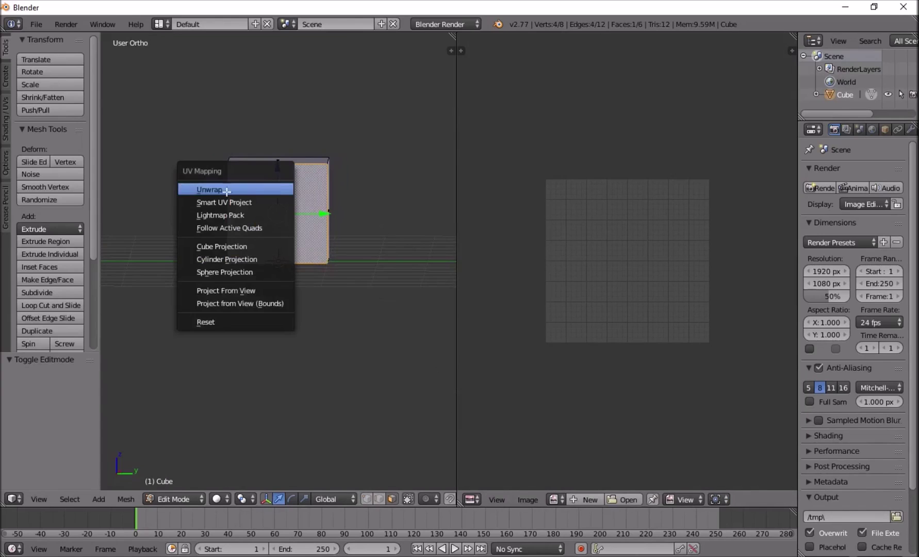
left_click(207, 190)
Unwrap the remaining side faces of the cube individually, one face at a time.
middle_click_drag(334, 208, 211, 209)
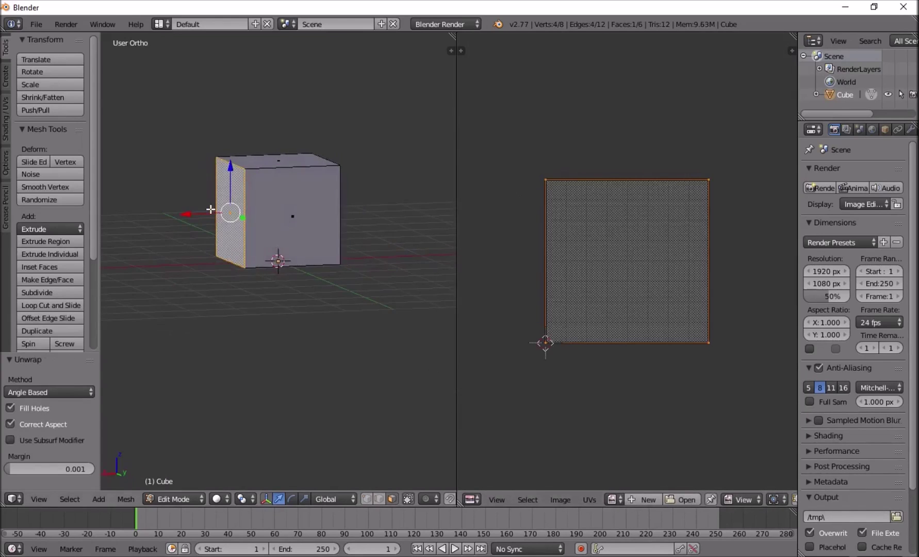
key("u")
left_click(292, 205)
middle_click_drag(372, 205, 231, 205)
key("u")
left_click(278, 206)
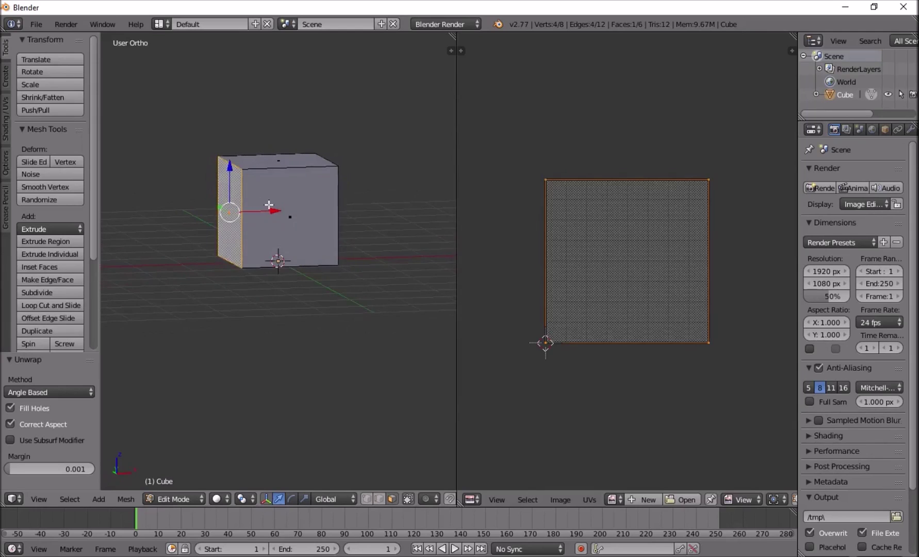
key("u")
left_click(298, 202)
Unwrap the cube's top face and its bottom face individually.
right_click(278, 161)
key("u")
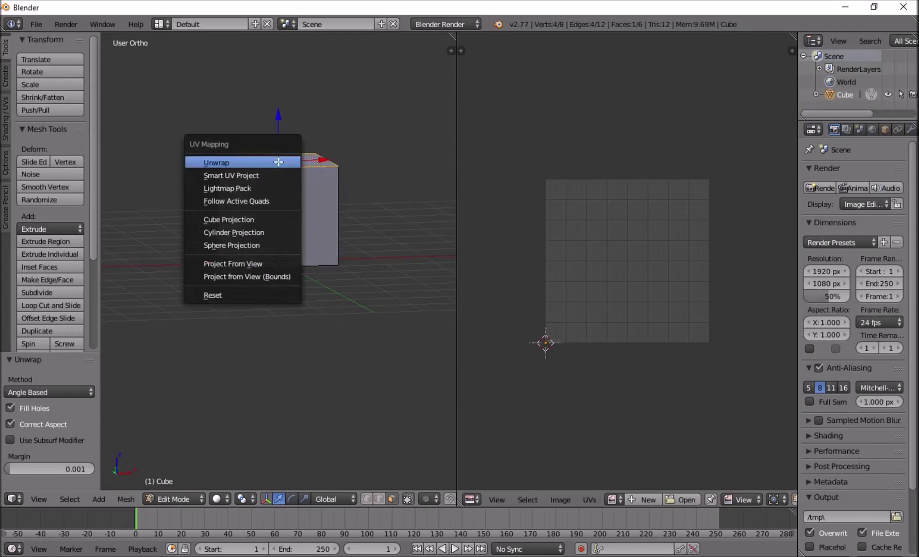
left_click(278, 161)
middle_click_drag(282, 206, 295, 123)
right_click(249, 232)
key("u")
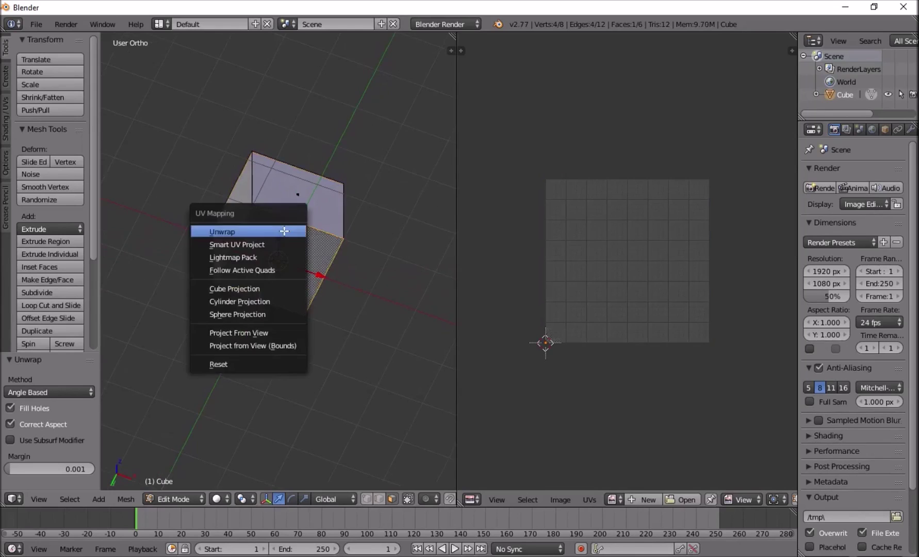
left_click(250, 230)
Select all the cube's faces and load Mario check box.png from the Mario folder as their image in the UV editor.
middle_click_drag(338, 242, 331, 288)
key("a")
key("a")
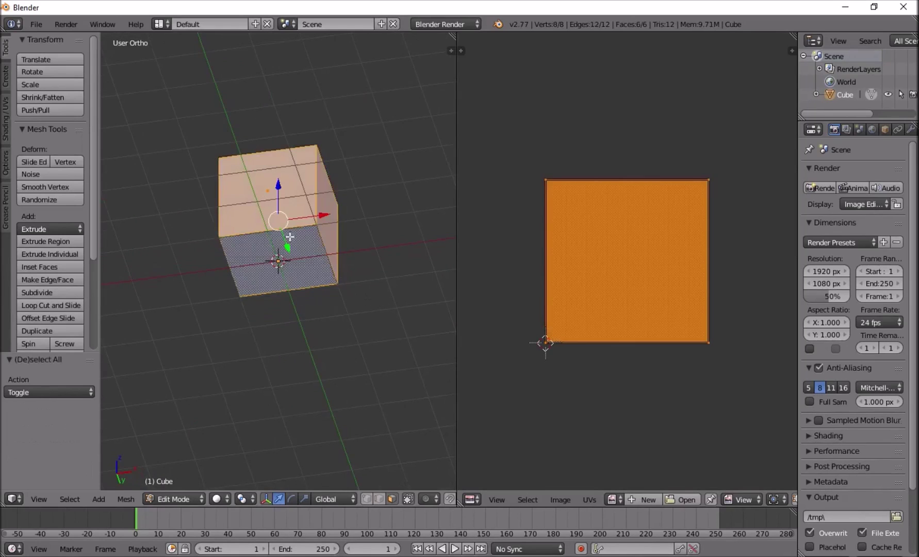
middle_click_drag(289, 237, 338, 307)
left_click(682, 500)
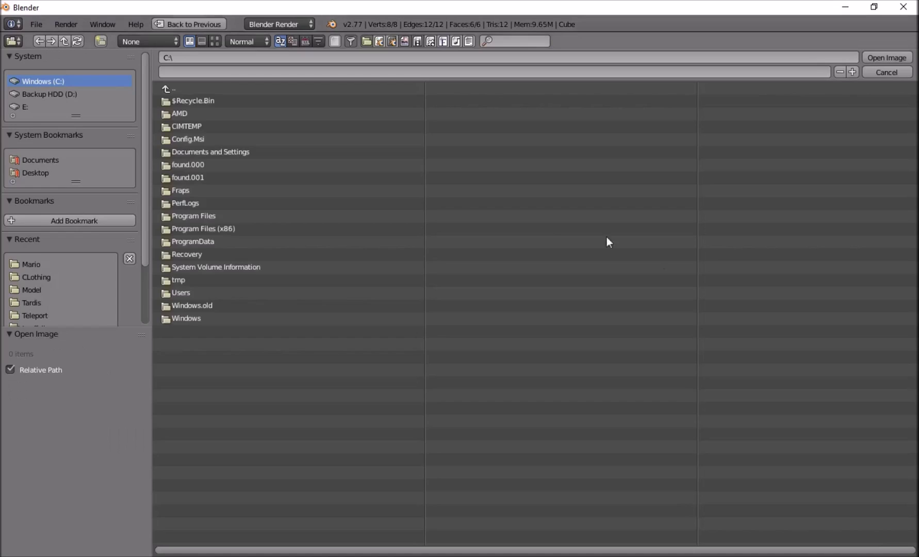
left_click(38, 265)
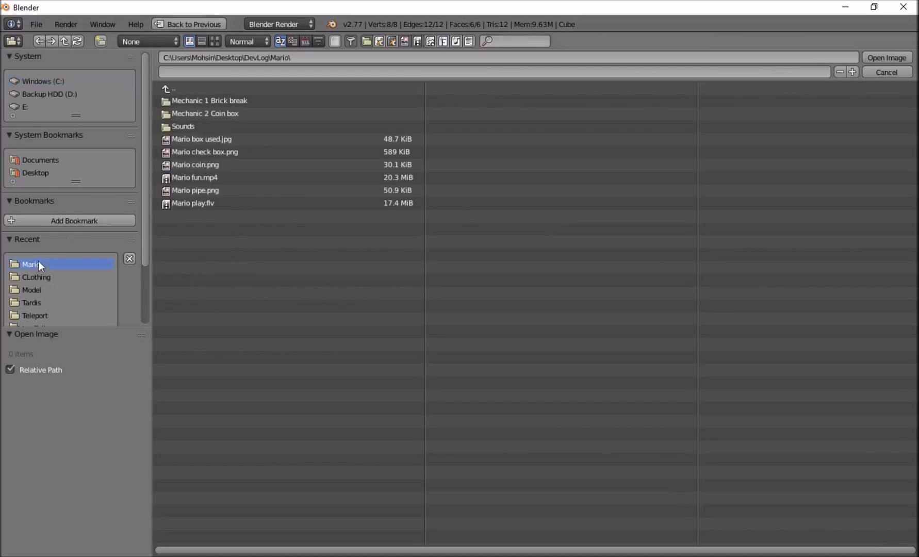
left_click(216, 41)
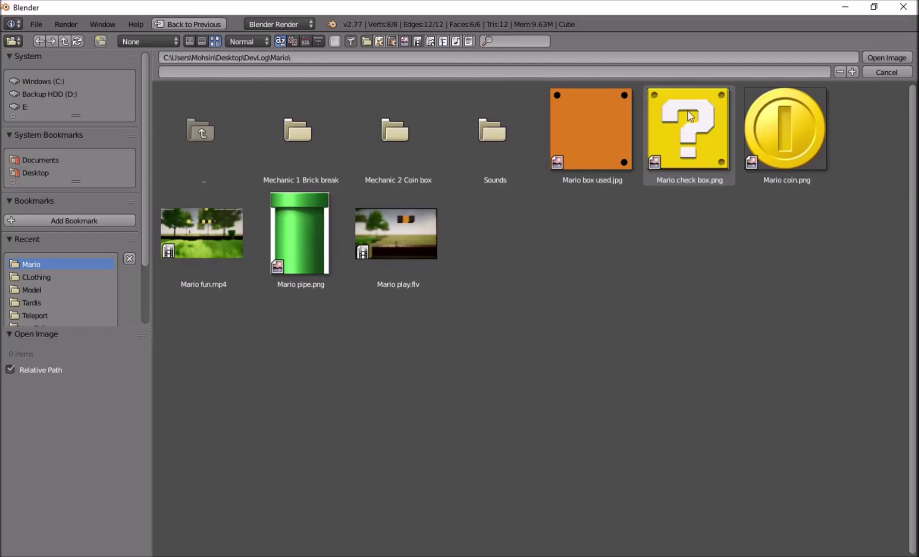
double_click(693, 114)
middle_click_drag(344, 246, 304, 283)
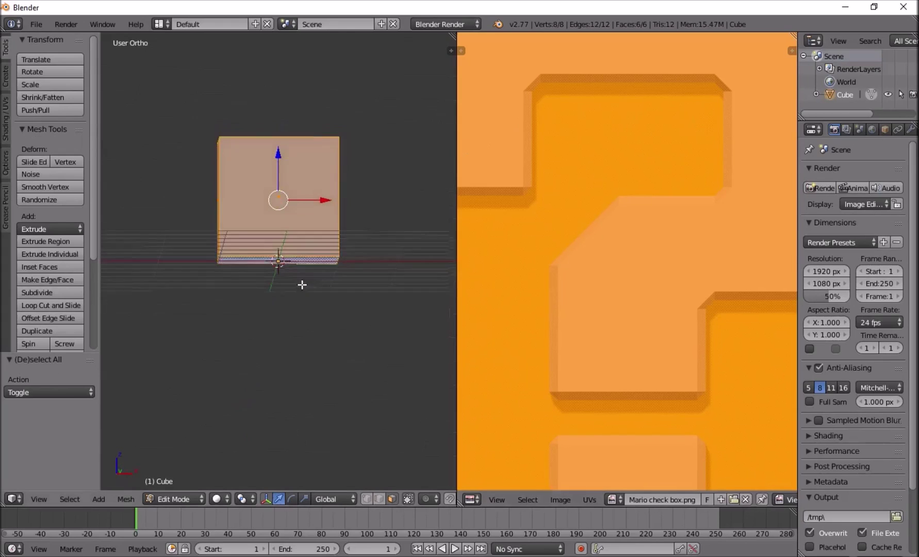
Switch the viewport to Texture shading and select the cube's side face whose question mark is upside down.
left_click(217, 499)
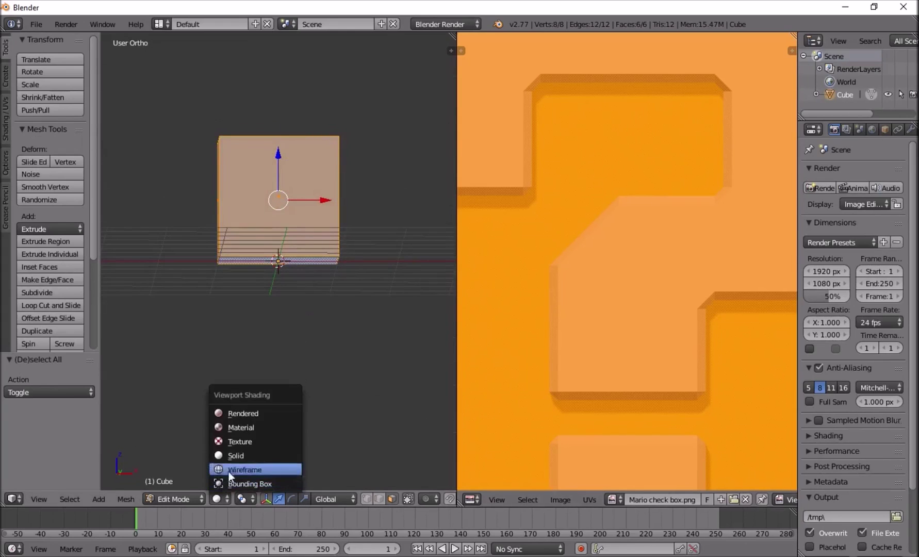
left_click(247, 441)
middle_click_drag(247, 441, 150, 201)
middle_click_drag(321, 205, 220, 192)
right_click(253, 222)
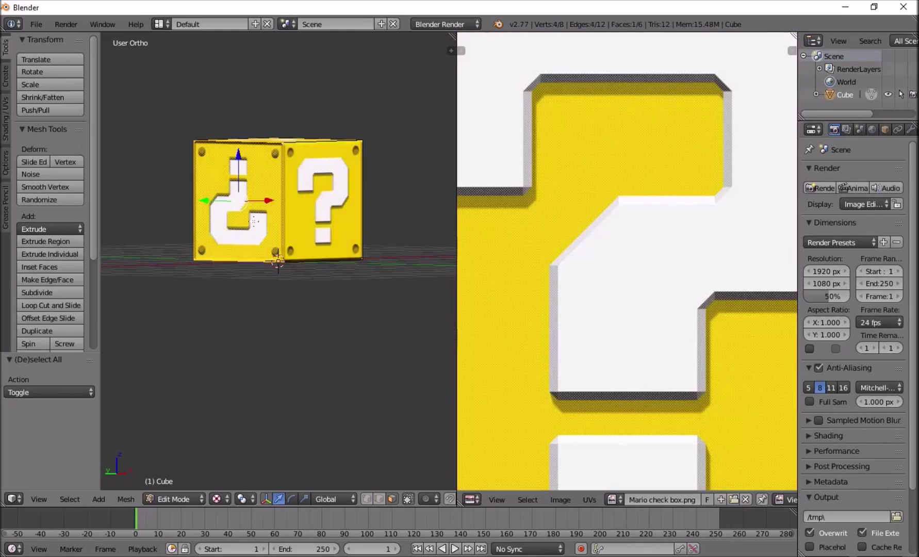
scroll(656, 156, "down", 10)
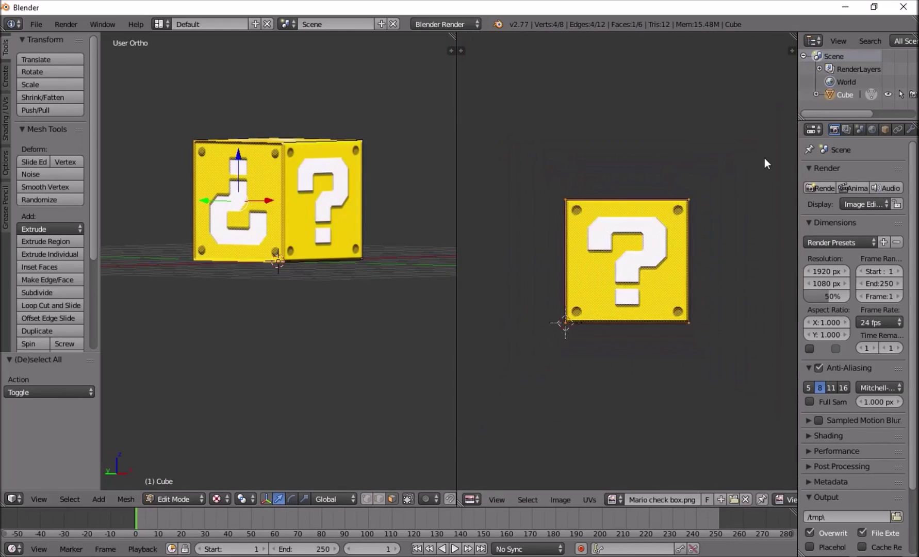
type("r9")
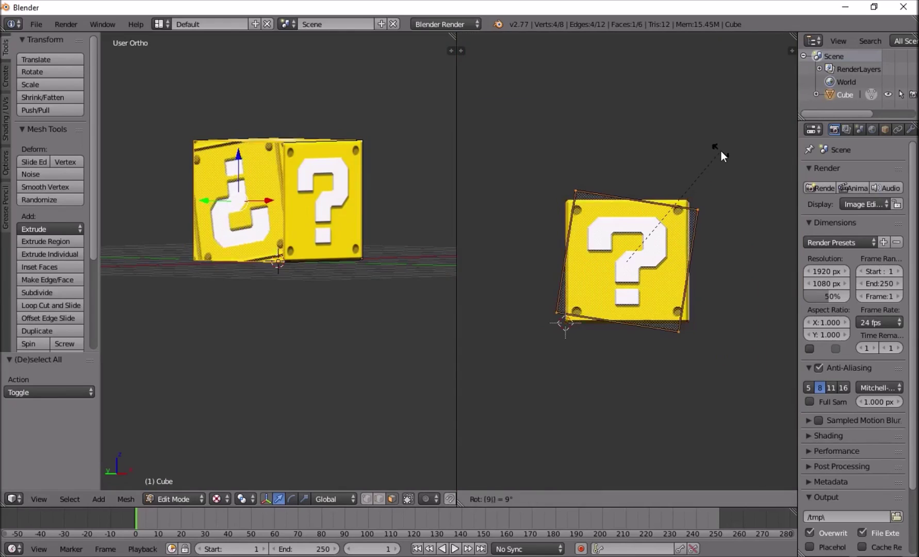
type("0")
key("BackSpace")
key("Escape")
Rotate the UVs of the selected side face and of the other upside-down side face by 180 degrees.
type("r180")
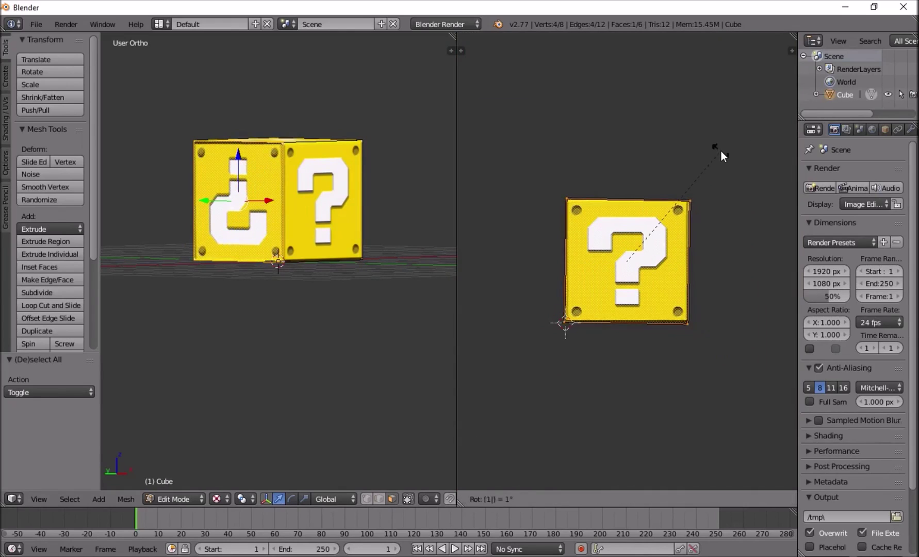
key("Return")
middle_click_drag(376, 209, 371, 212)
type("r")
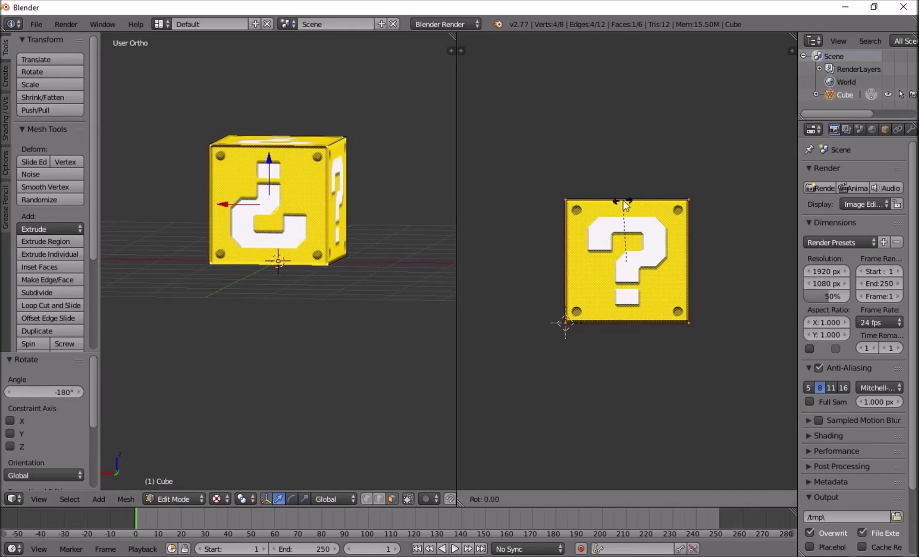
type("180")
key("Return")
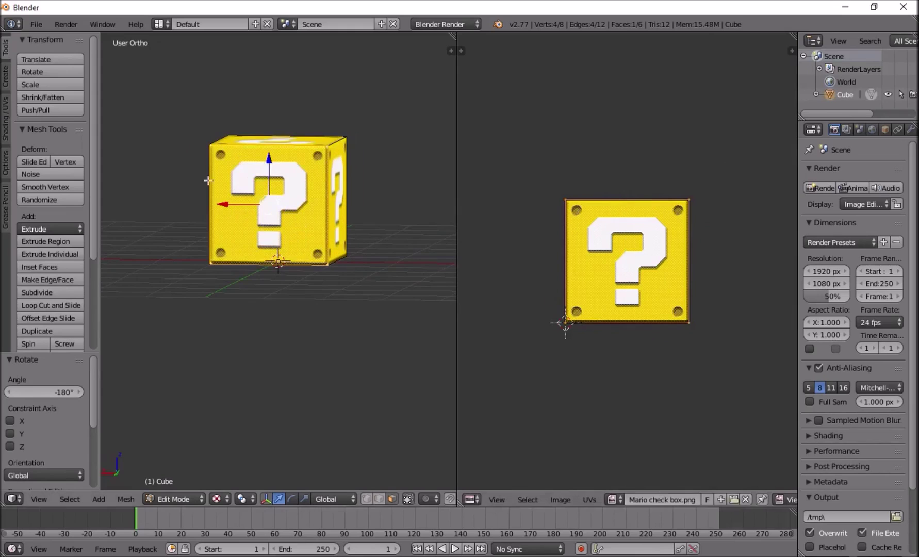
Rotate the UVs of the cube's bottom face by 90 degrees and return to Object Mode.
middle_click_drag(176, 217, 176, 273)
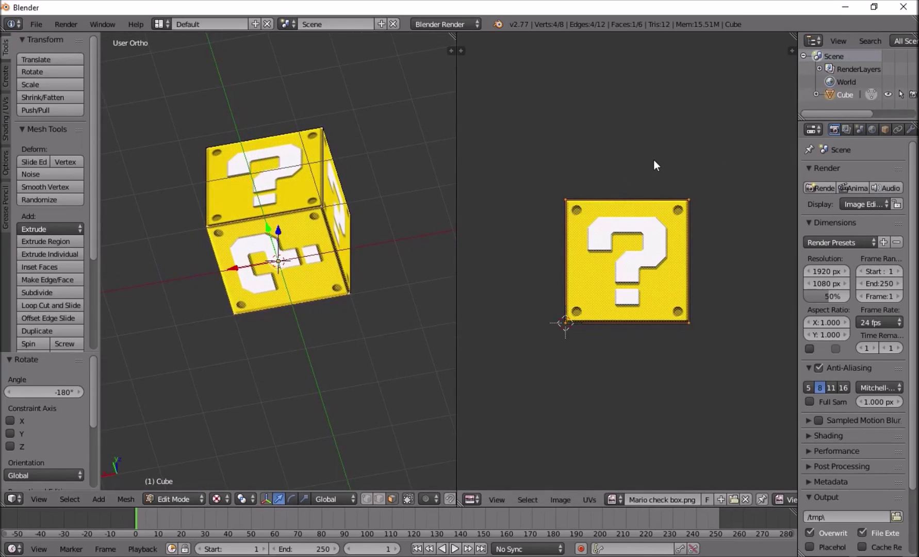
type("r90")
key("Return")
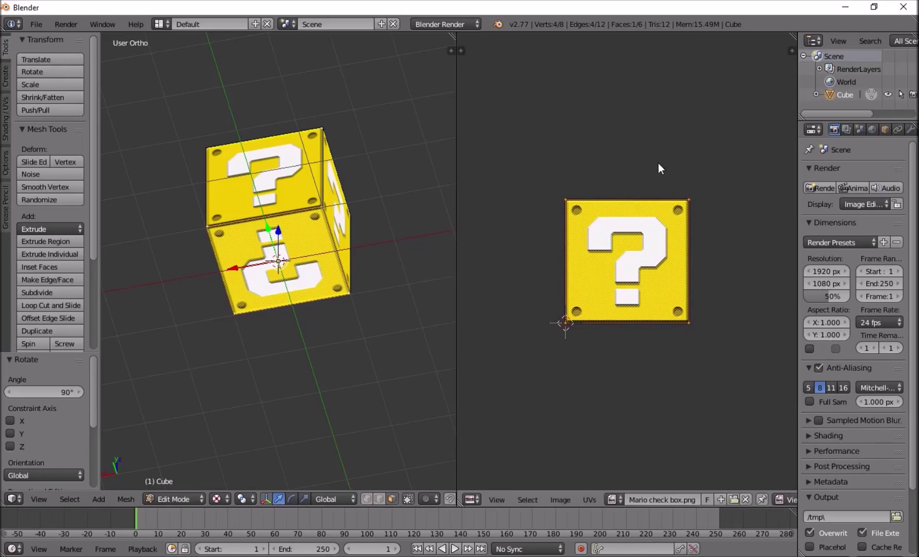
middle_click_drag(221, 289, 115, 254)
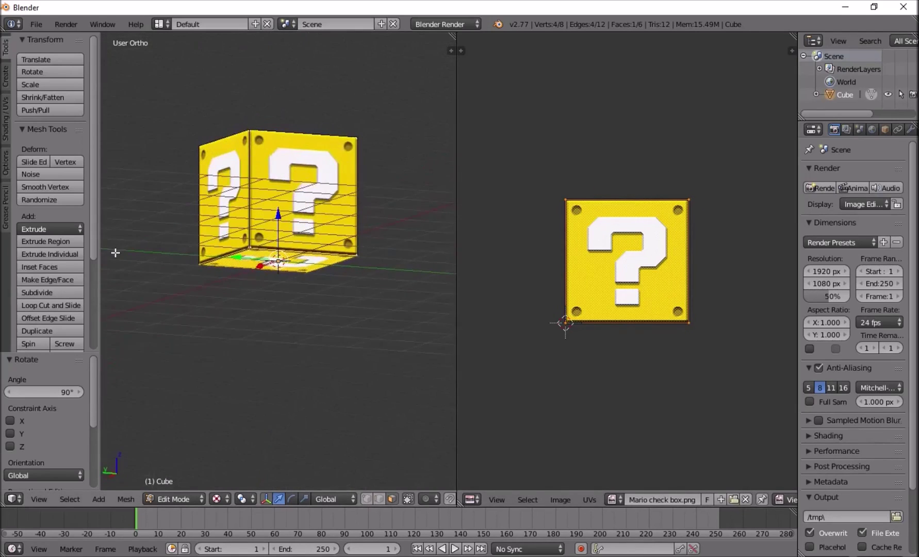
key("Tab")
middle_click_drag(187, 214, 309, 195)
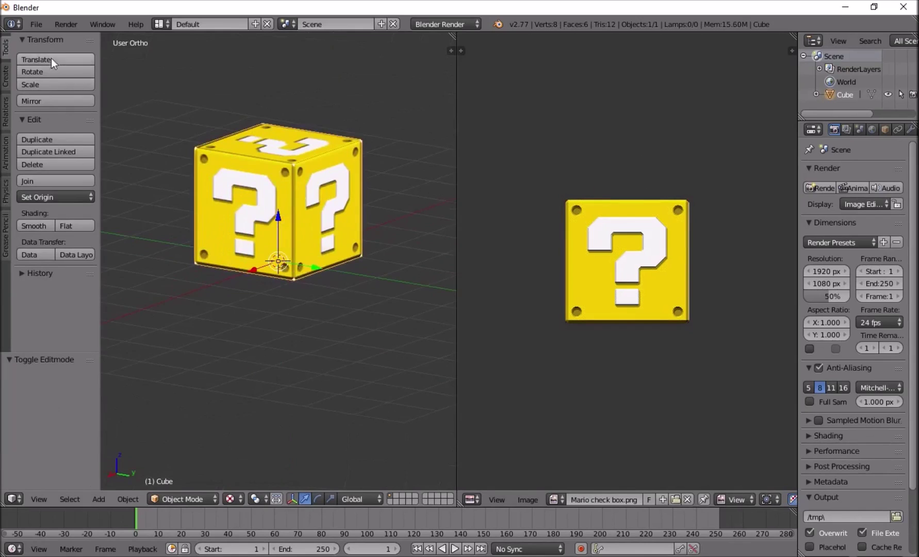
Show the cube's material settings.
left_click(36, 24)
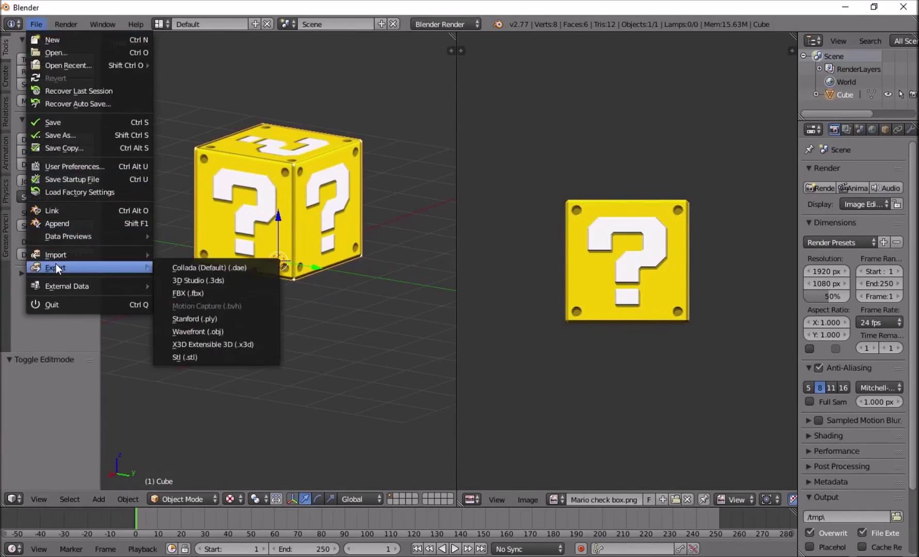
scroll(883, 128, "down", 2)
left_click(899, 128)
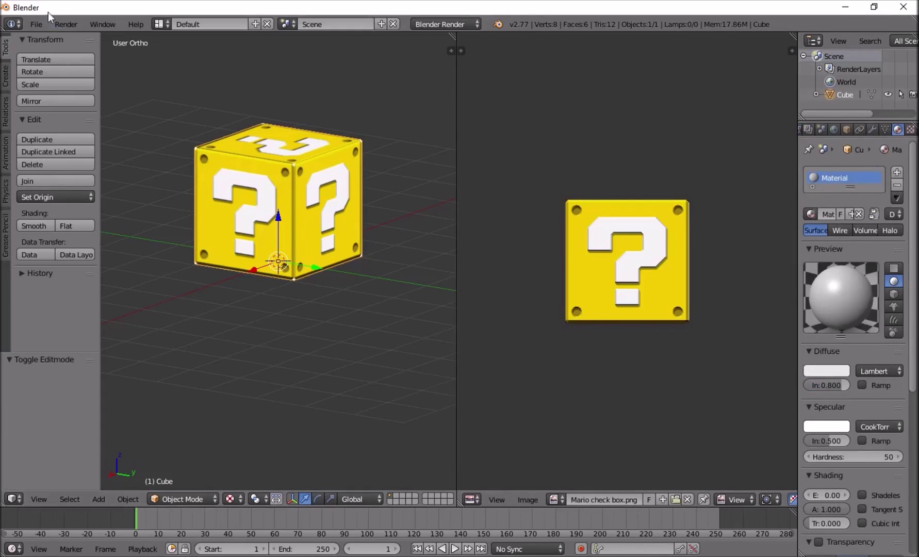
Export the cube as an FBX file named Coin box into the Mechanic 2 Coin box folder inside Mario.
left_click(32, 24)
mouse_move(60, 262)
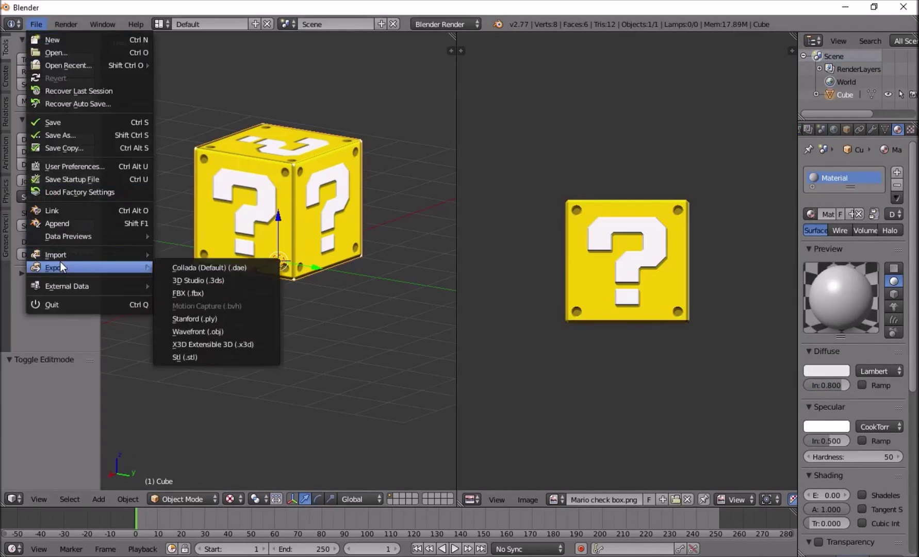
left_click(185, 298)
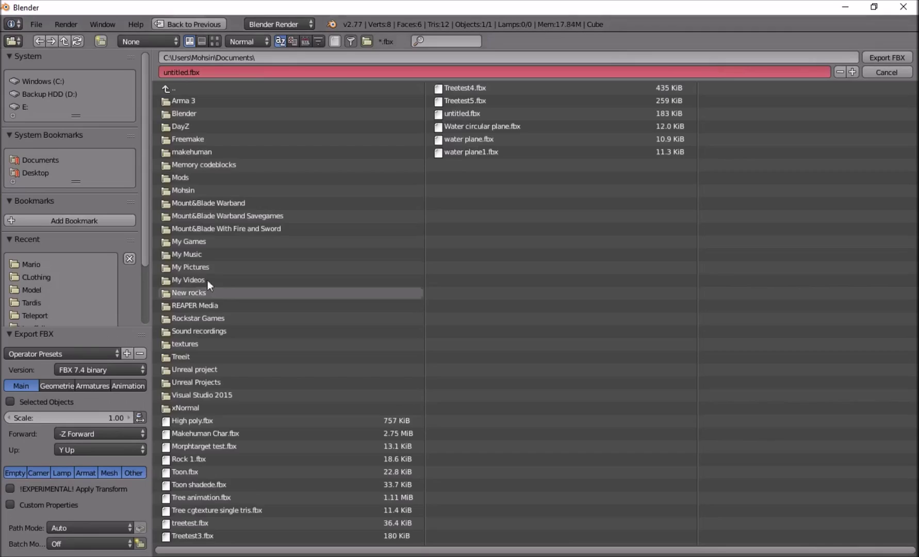
left_click(38, 265)
left_click(208, 115)
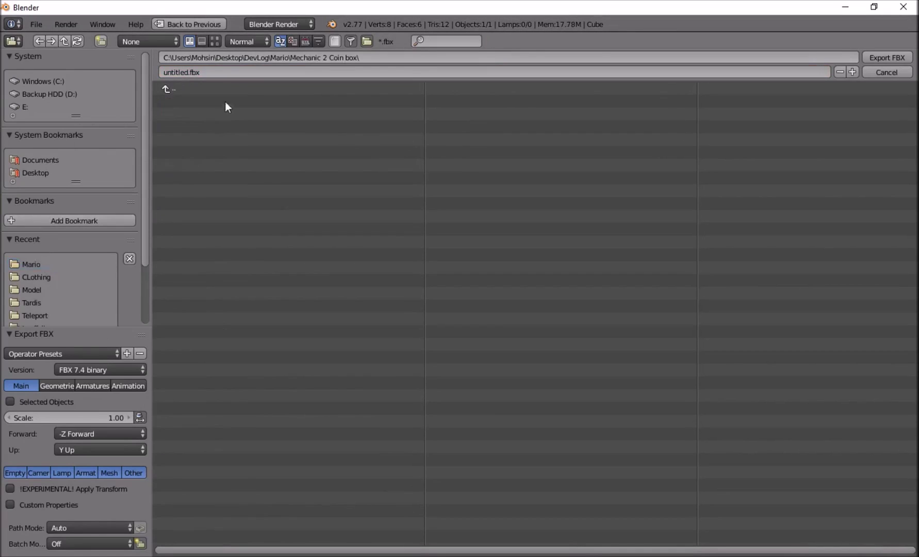
left_click(181, 73)
left_click(187, 72)
type("Coin box")
key("Return")
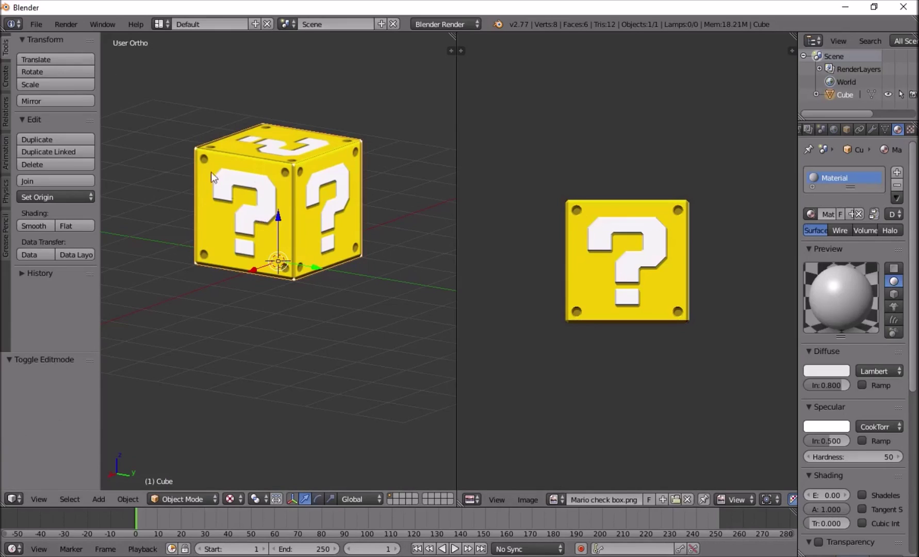
Delete the exported cube and add a mesh circle at the scene's centre.
key("x")
left_click(273, 168)
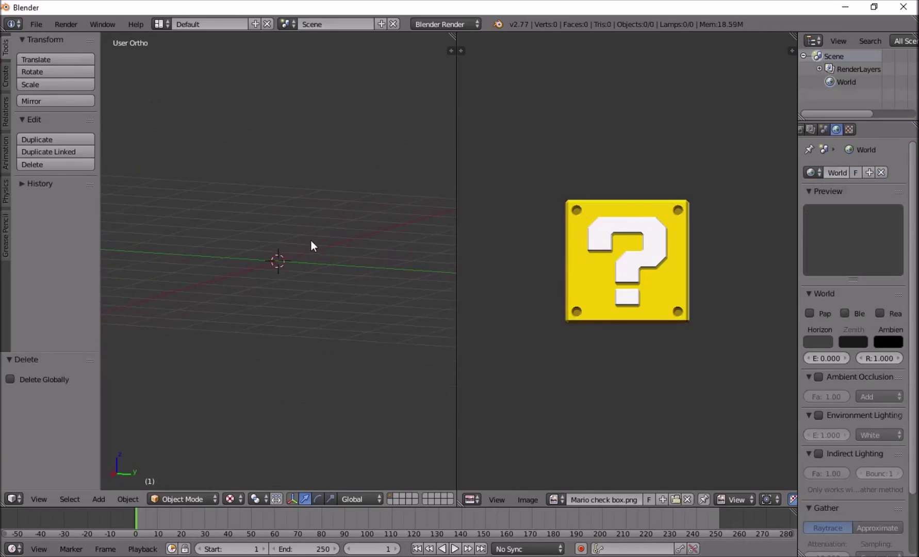
key("shift+a")
mouse_move(267, 177)
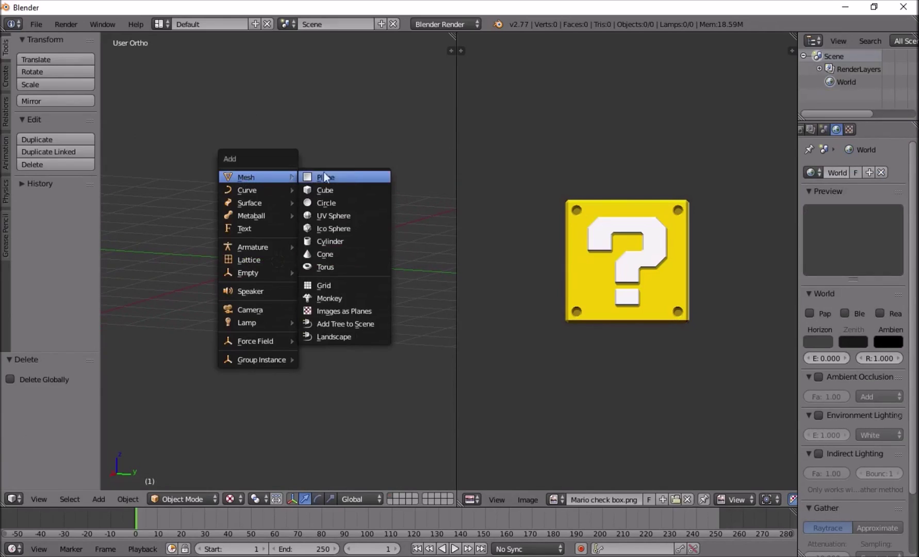
left_click(341, 202)
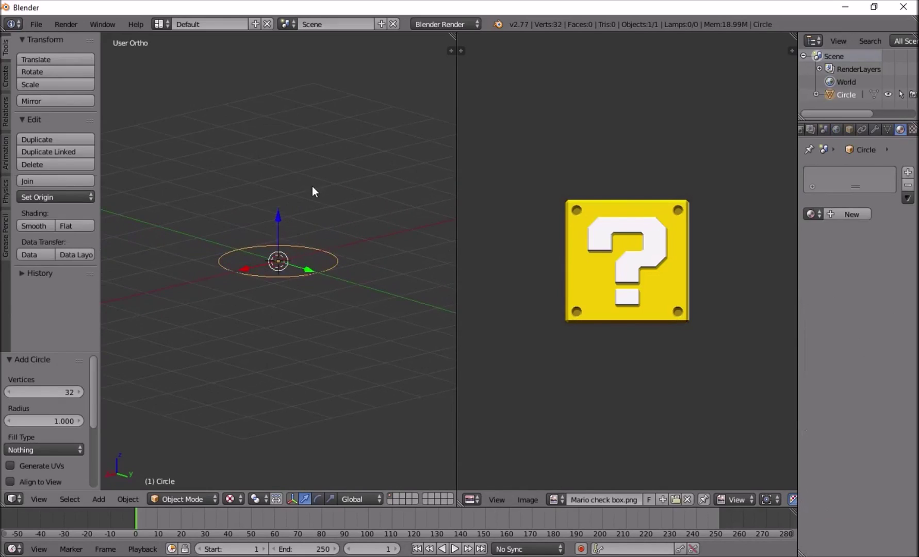
Rotate the circle 90 degrees about the X axis so it stands upright.
type("rx")
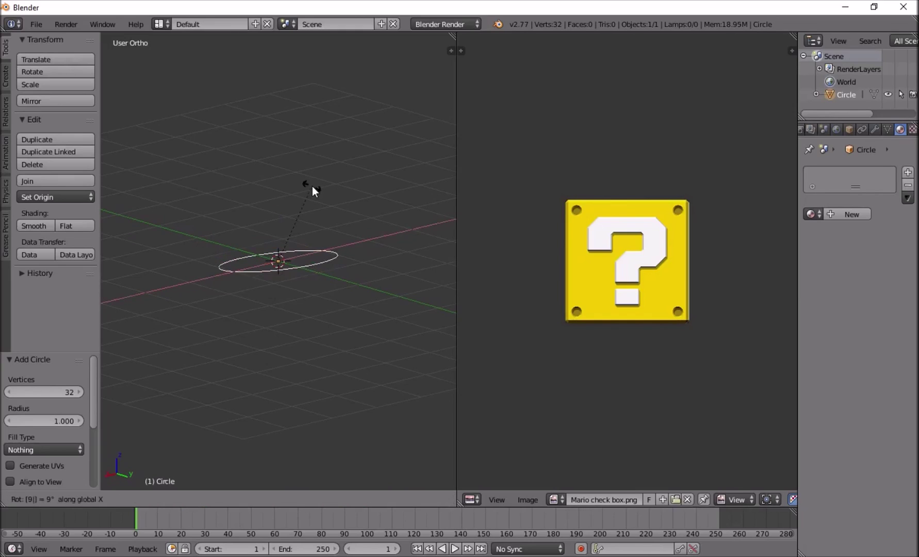
type("90")
key("Return")
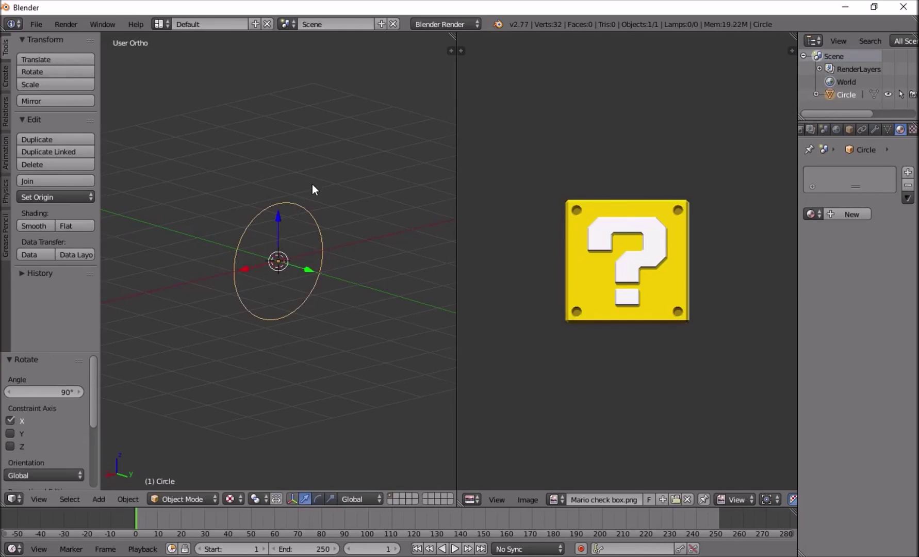
In Edit Mode, extrude the circle about 0.26 units along the Y axis to form the coin's rim.
middle_click_drag(313, 183, 381, 183)
key("Tab")
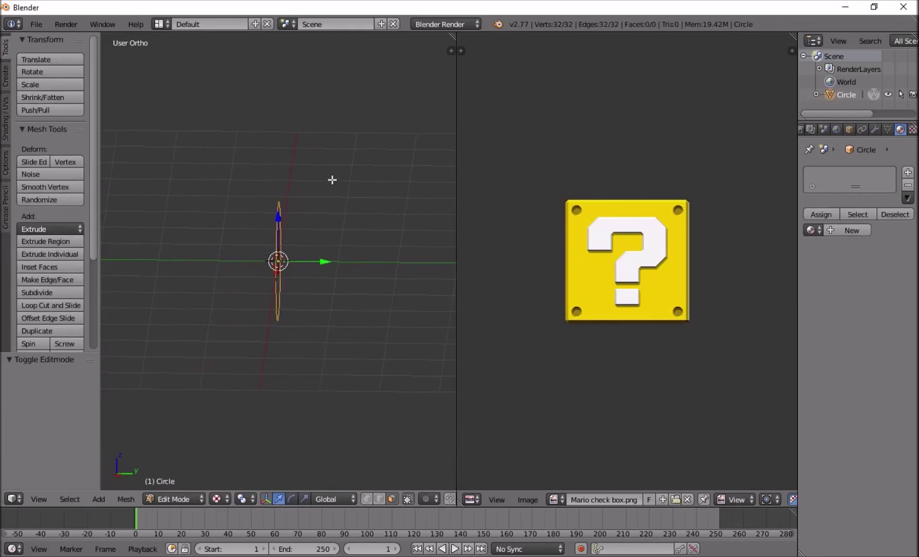
middle_click_drag(333, 213, 268, 216)
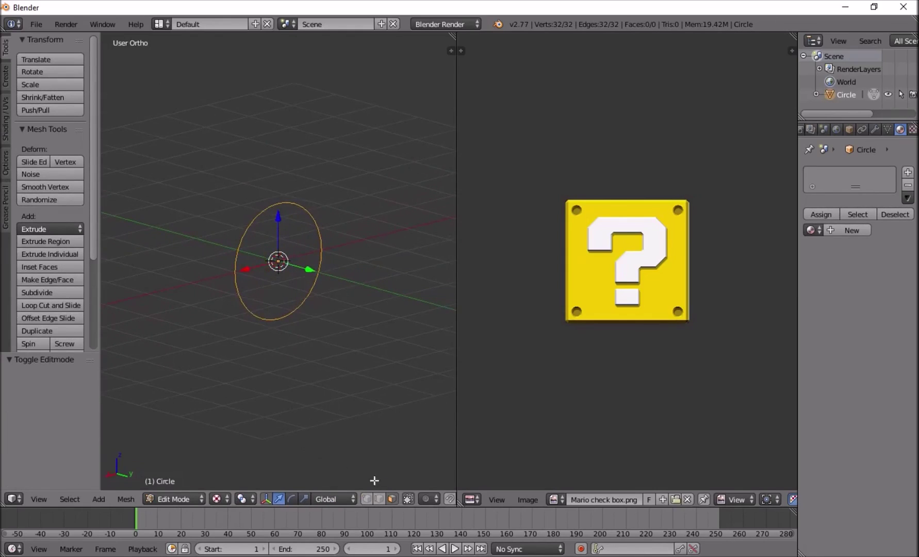
middle_click_drag(348, 380, 346, 193)
key("e")
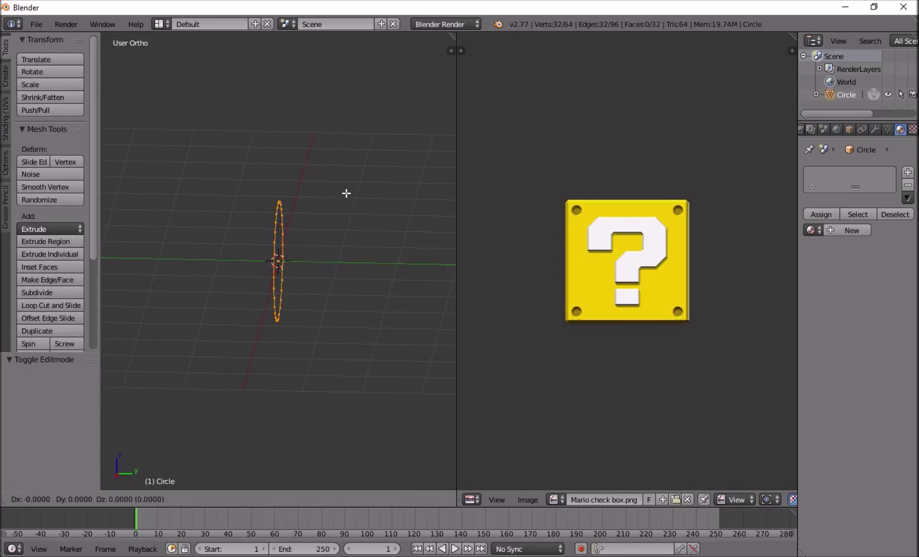
key("y")
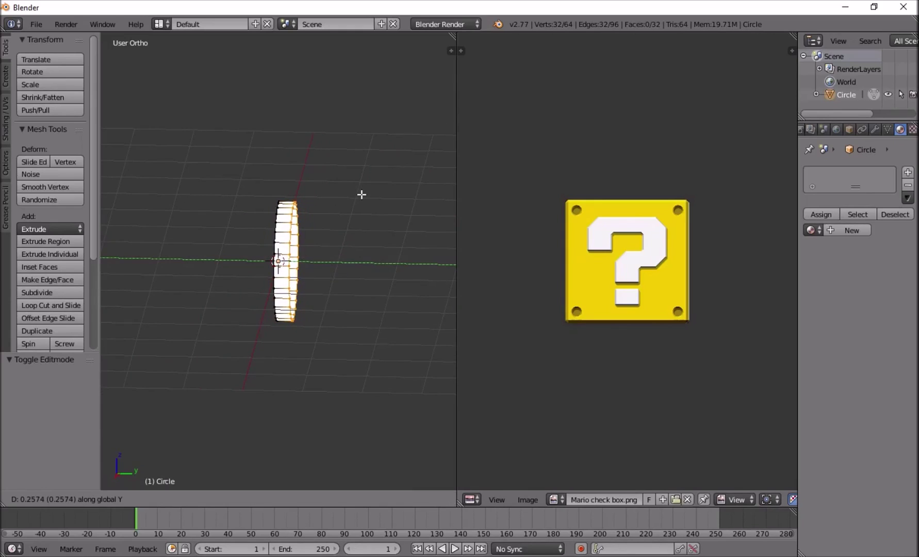
left_click(362, 195)
Fill the open edge loops on both sides of the rim with faces to close the coin.
middle_click_drag(367, 205, 305, 230)
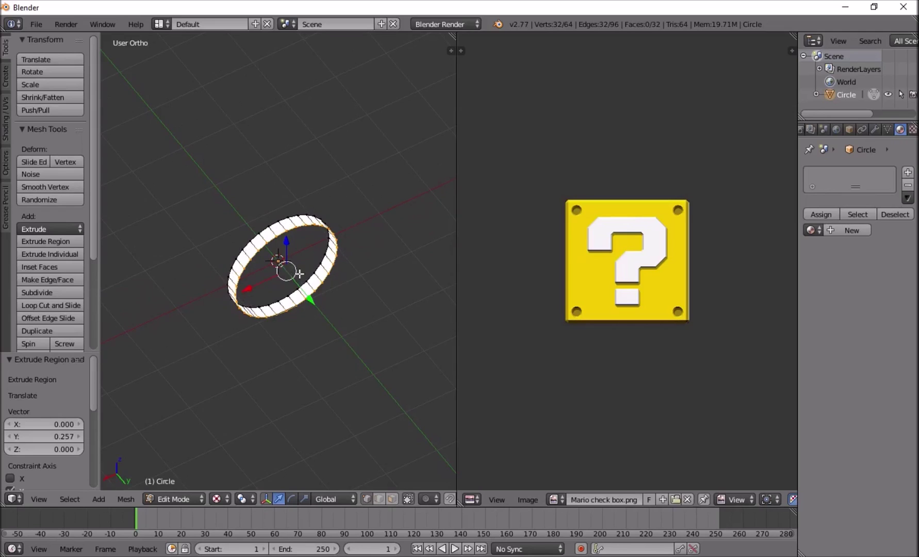
key("f")
middle_click_drag(191, 267, 393, 134)
right_click(305, 209)
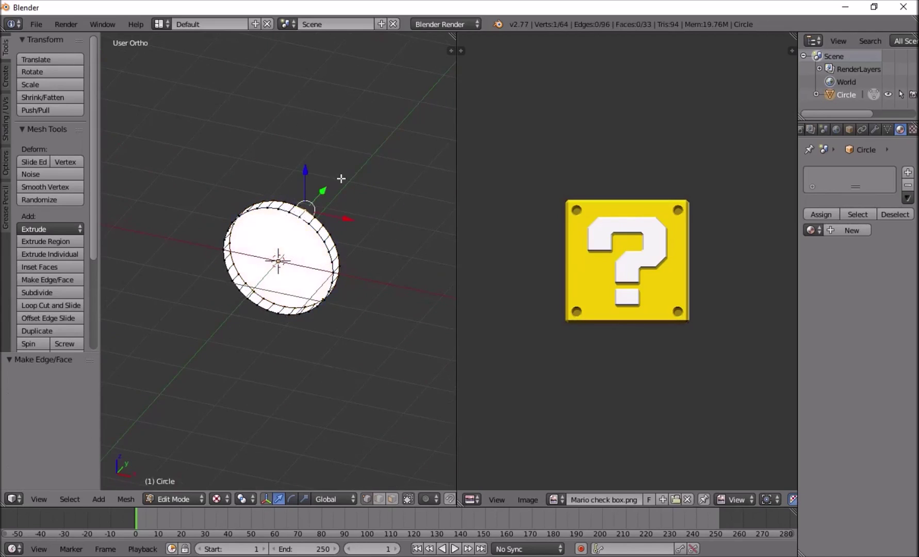
middle_click_drag(341, 179, 302, 205)
key("a")
right_click(286, 224, "alt")
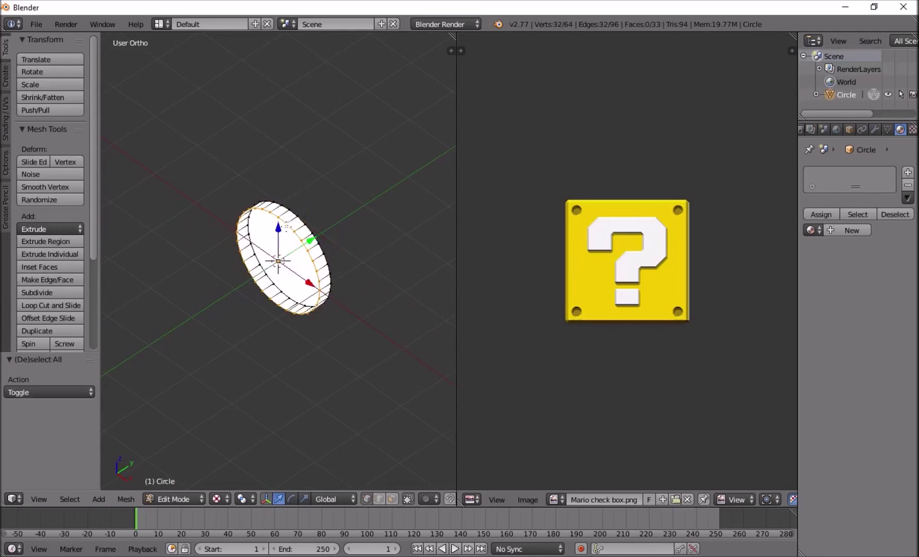
middle_click_drag(283, 215, 295, 215)
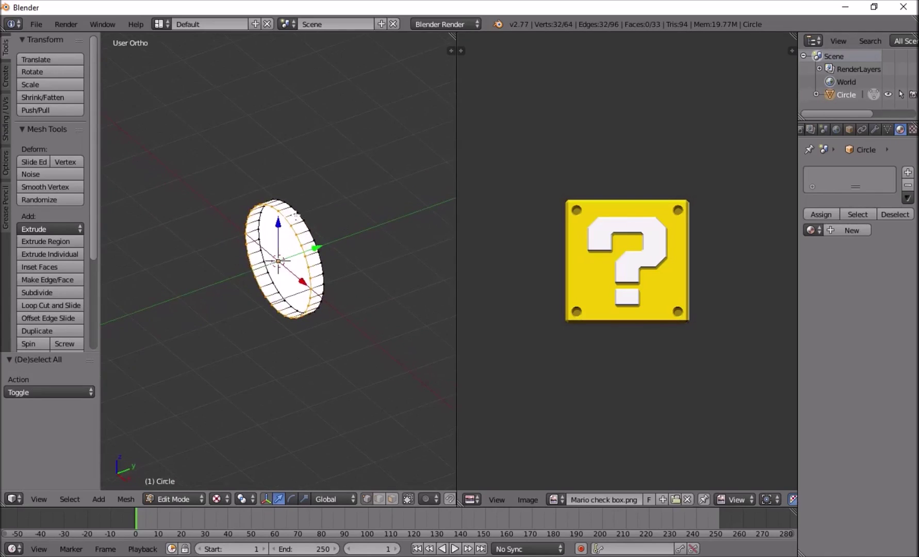
middle_click_drag(299, 324, 310, 208)
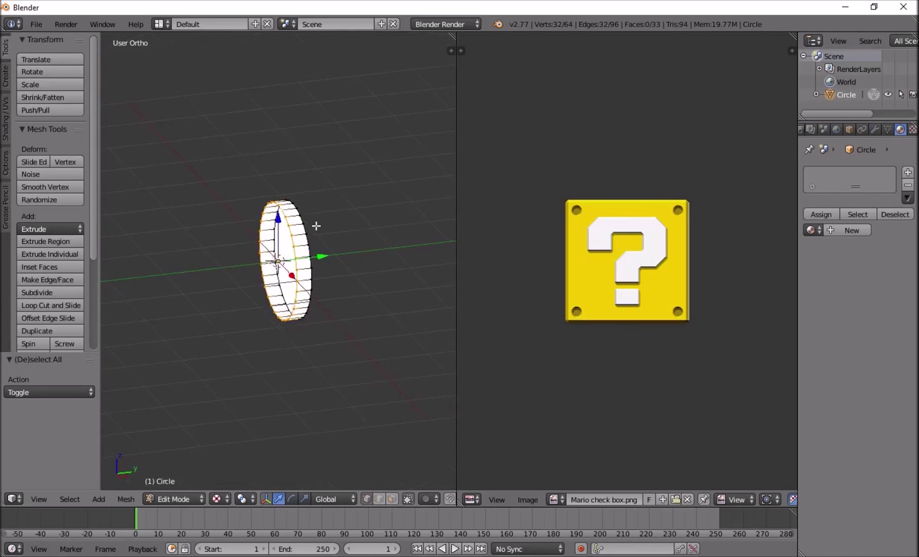
key("f")
middle_click_drag(317, 208, 324, 254)
key("Tab")
key("Tab")
Switch to face selection and unwrap one of the coin's flat round faces with the Unwrap method.
left_click(391, 499)
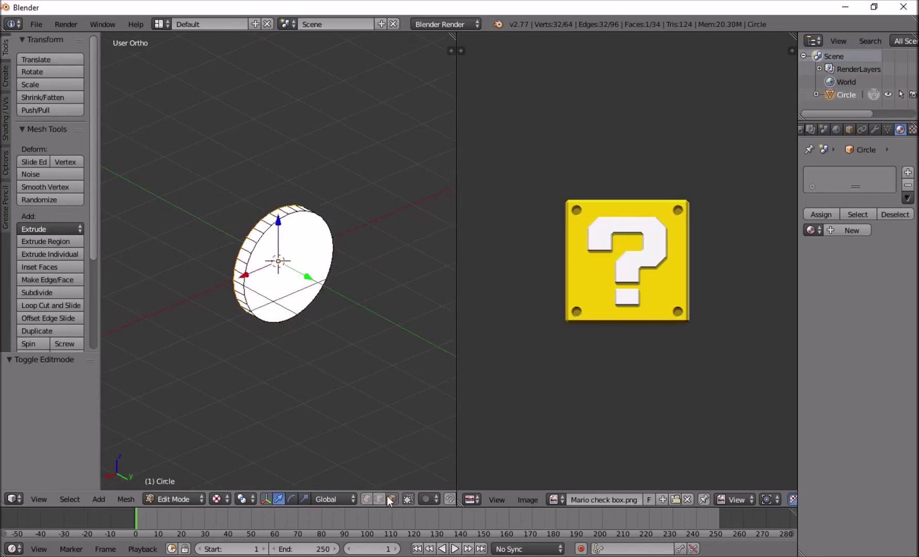
middle_click_drag(336, 304, 372, 259)
key("u")
left_click(311, 255)
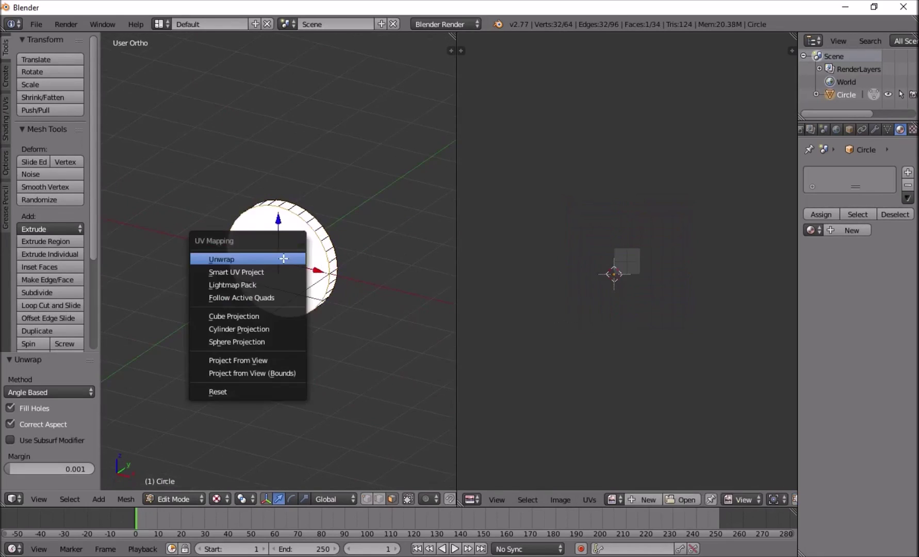
left_click(283, 258)
middle_click_drag(370, 270, 257, 250)
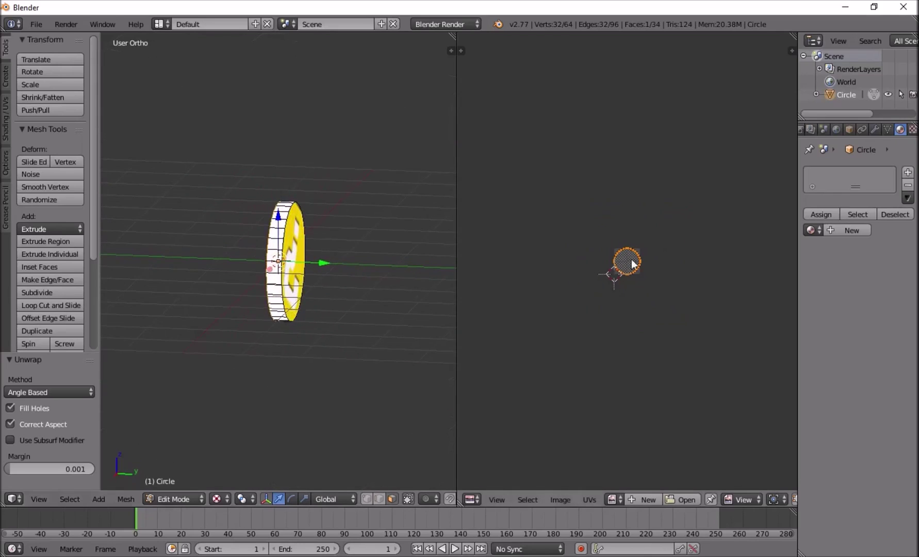
Load Mario coin.png from the Mario folder onto the unwrapped round face and display the viewport with Texture shading.
scroll(632, 263, "up", 8)
left_click(696, 499)
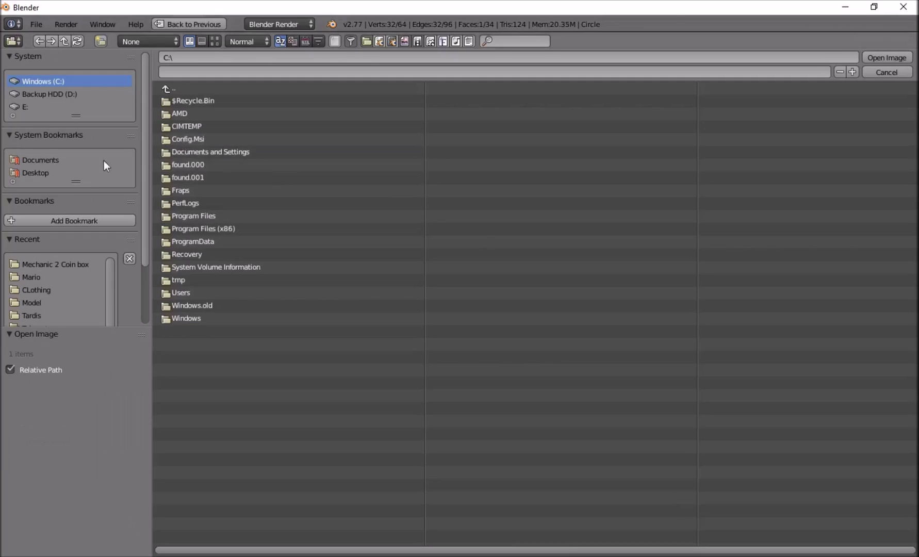
left_click(37, 277)
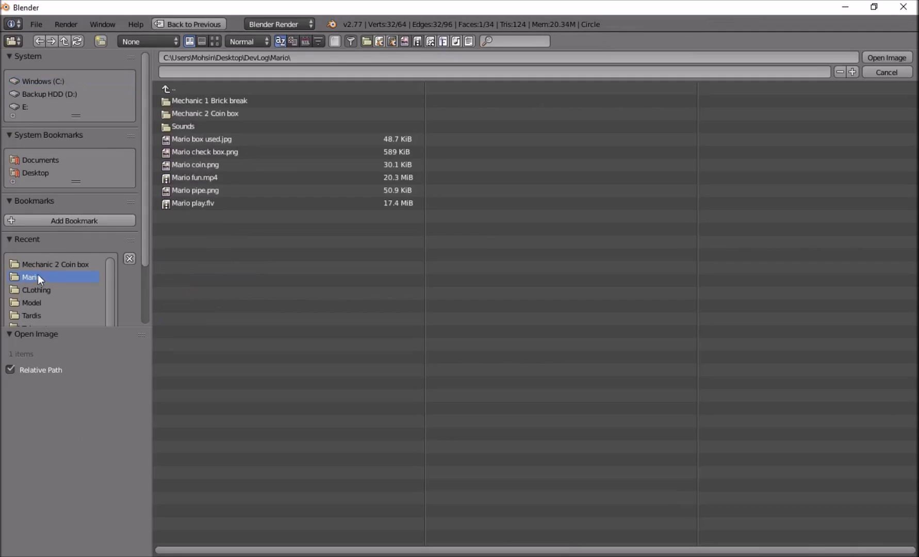
left_click(216, 42)
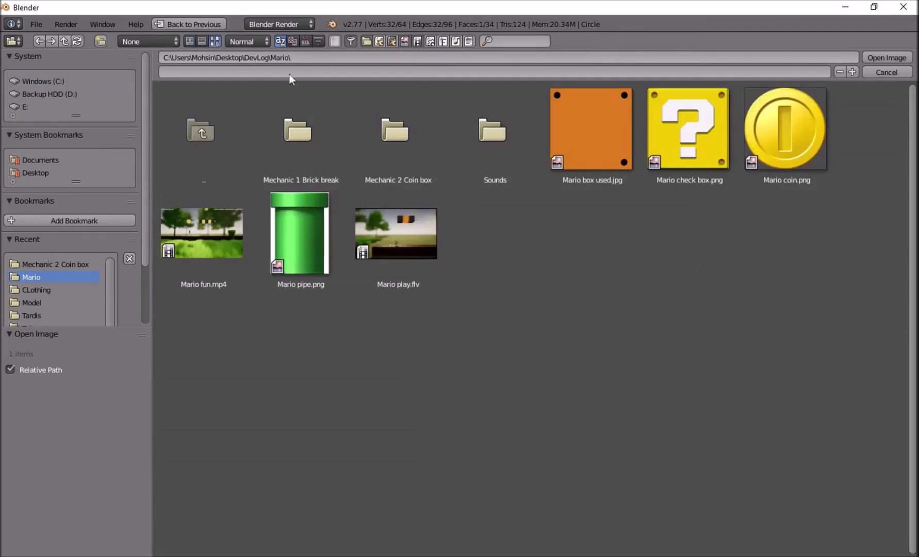
double_click(766, 122)
middle_click_drag(299, 221, 240, 463)
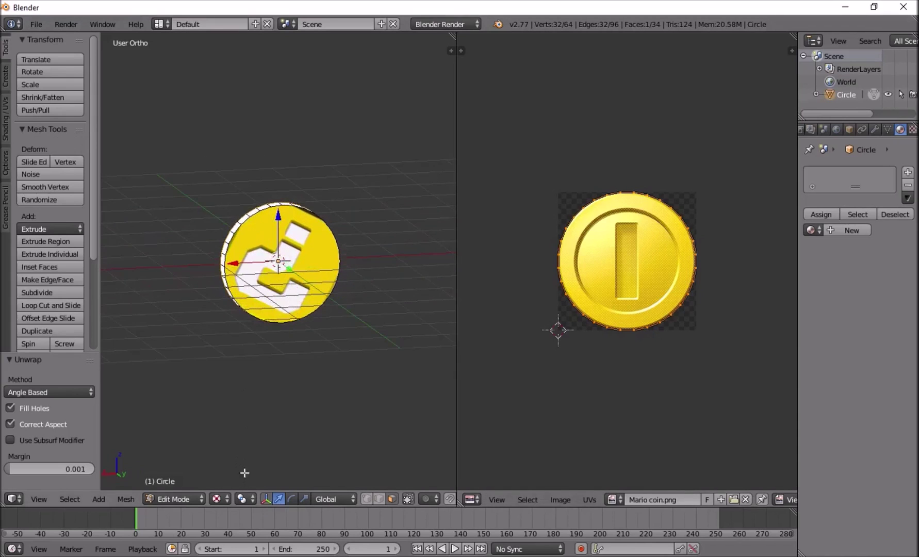
left_click(219, 499)
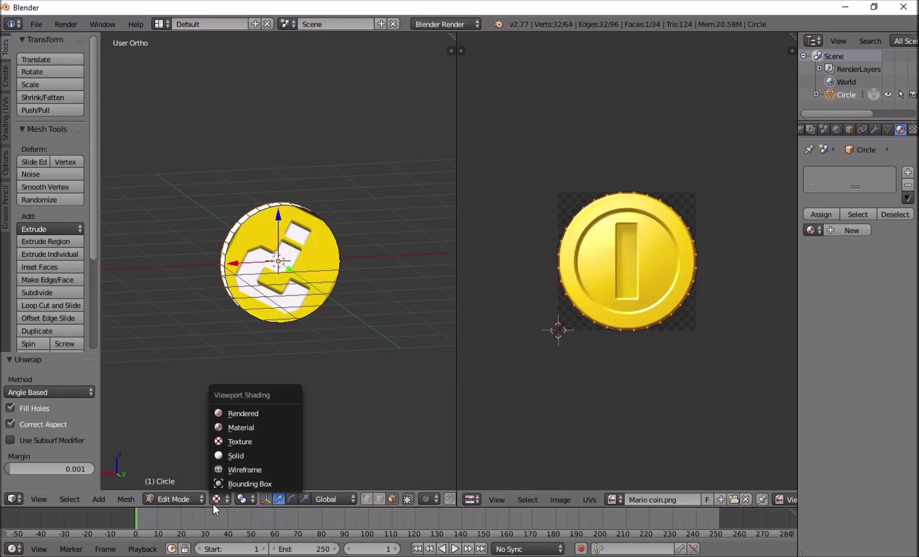
left_click(243, 440)
mouse_move(243, 439)
middle_mouse_down()
mouse_move(321, 309)
mouse_move(421, 314)
middle_mouse_up()
middle_click_drag(318, 279, 193, 269)
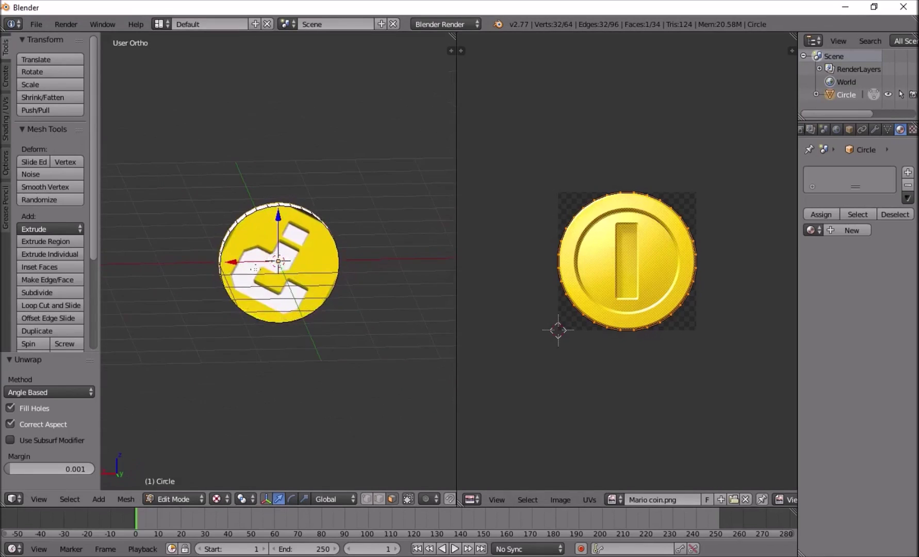
Select the opposite round face and replace its question-mark image with the already loaded Mario coin.png.
right_click(261, 271)
middle_click_drag(297, 247, 417, 243)
scroll(574, 247, "down", 4)
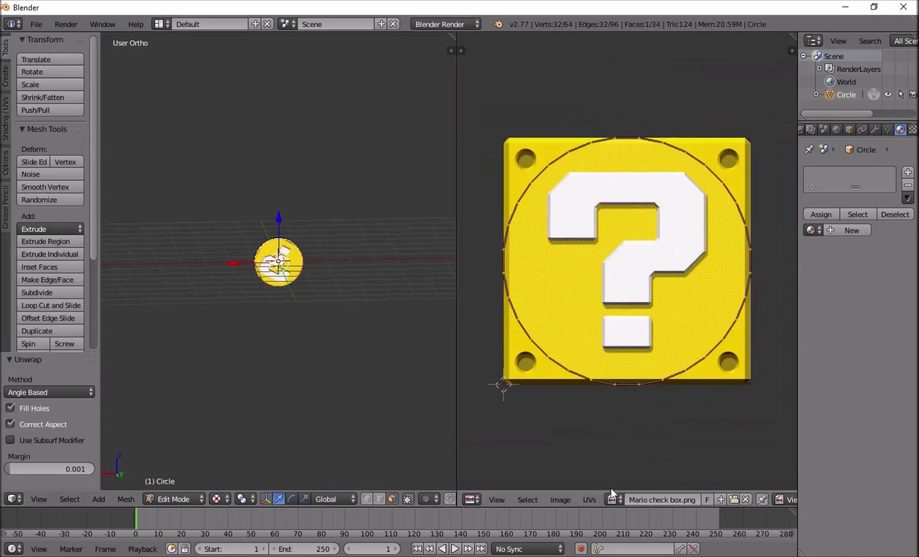
left_click(747, 499)
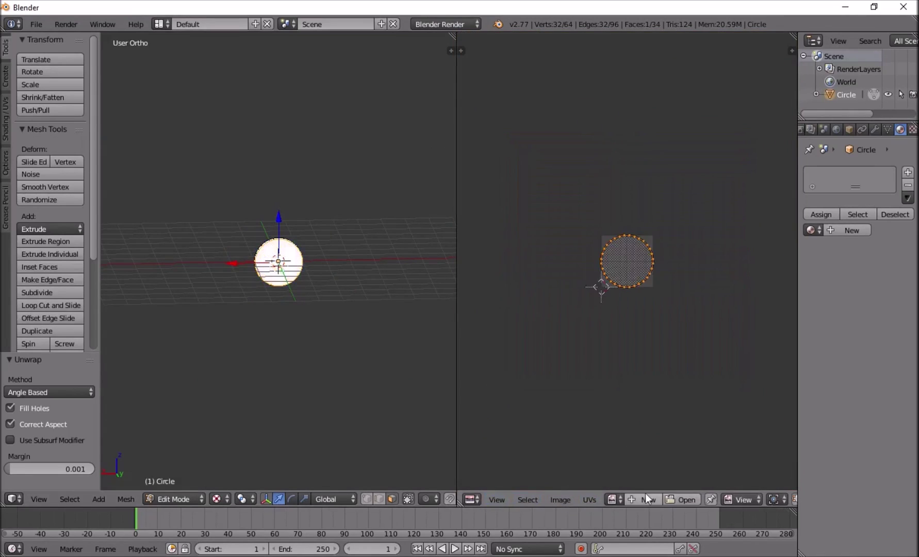
left_click(614, 500)
left_click(644, 383)
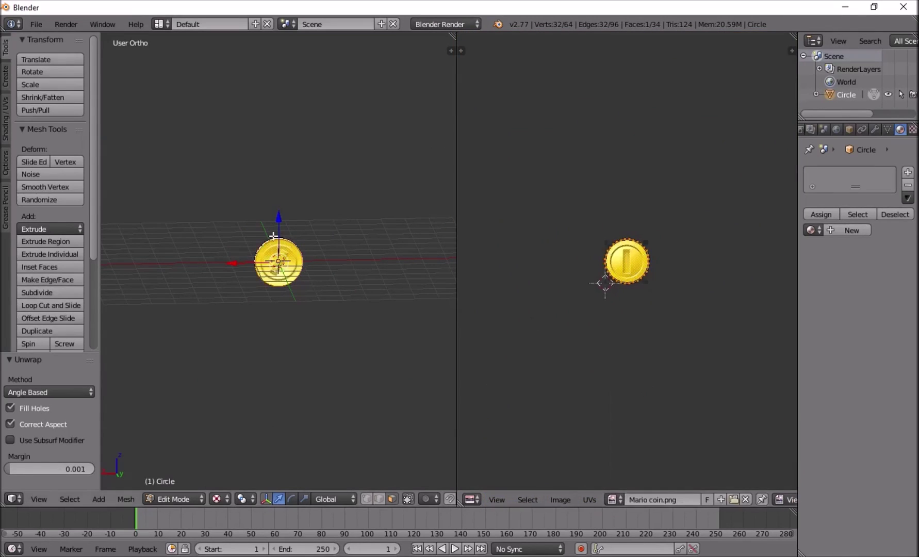
middle_click_drag(273, 237, 423, 271)
scroll(337, 271, "up", 9)
middle_click_drag(337, 271, 434, 266)
In Object Mode, raise the coin about 1.01 units along Z and set its origin to the 3D cursor at its base.
key("Tab")
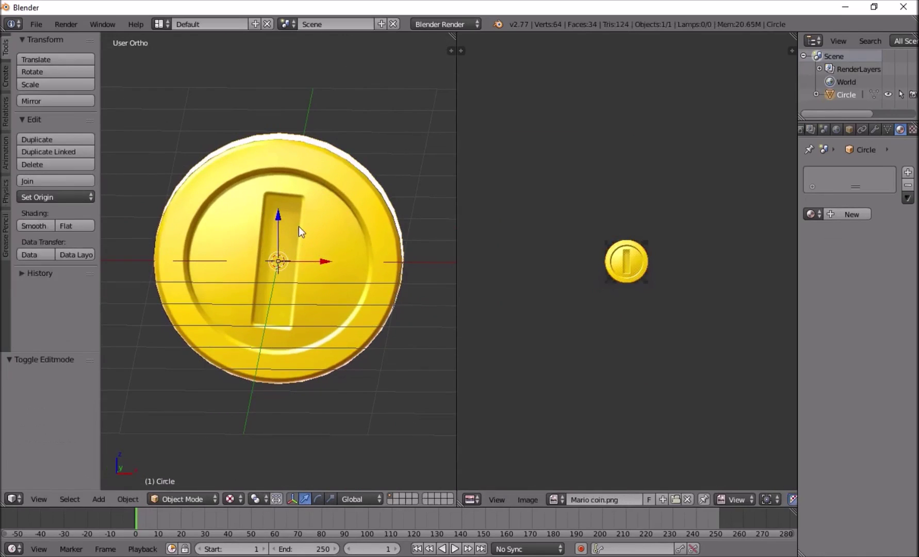
key("KP_1")
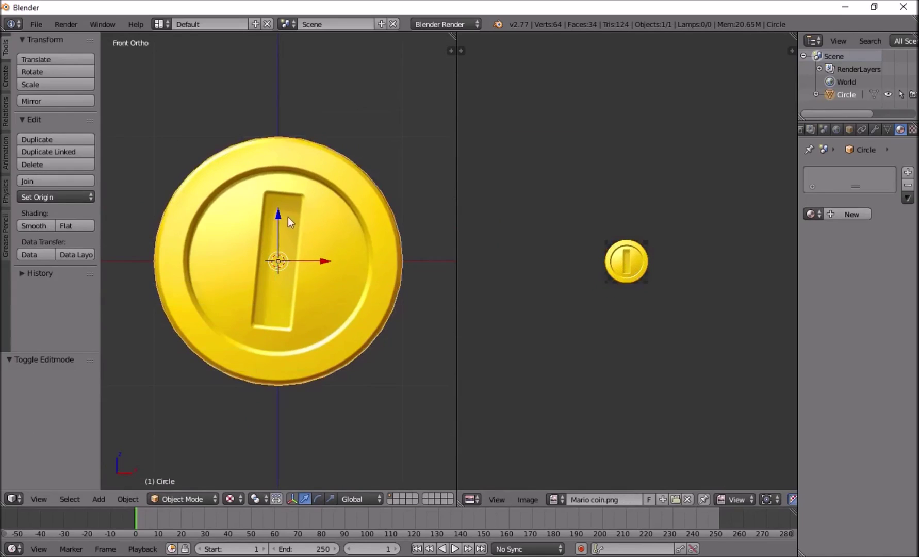
key("g")
key("z")
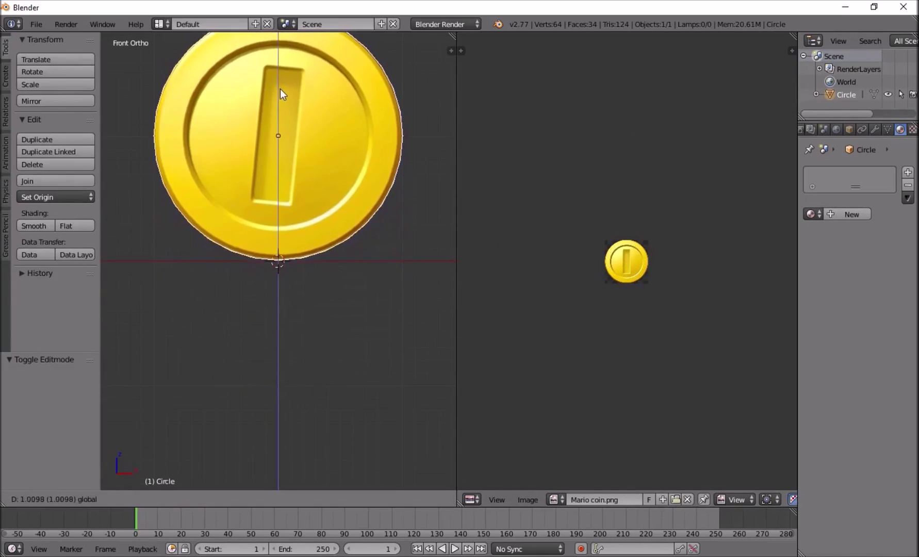
left_click(280, 90)
scroll(295, 116, "up", 2, "shift")
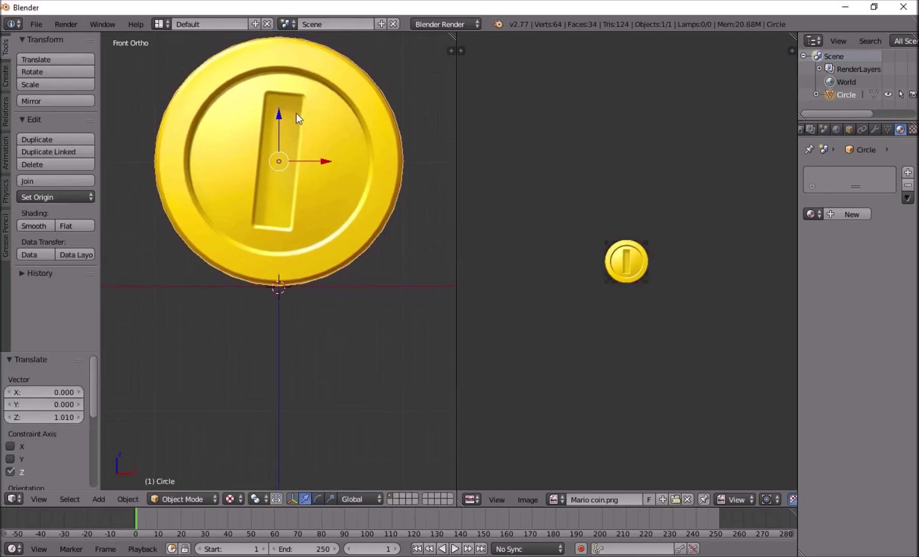
key("shift+ctrl+alt+c")
left_click(296, 113)
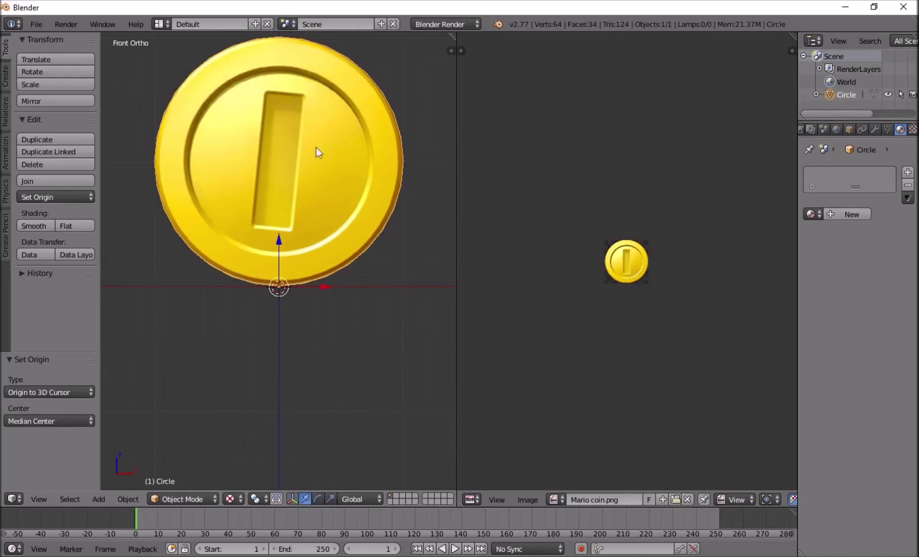
Rotate the front face's UVs about 5.5 degrees so the coin's slot stands upright.
key("Tab")
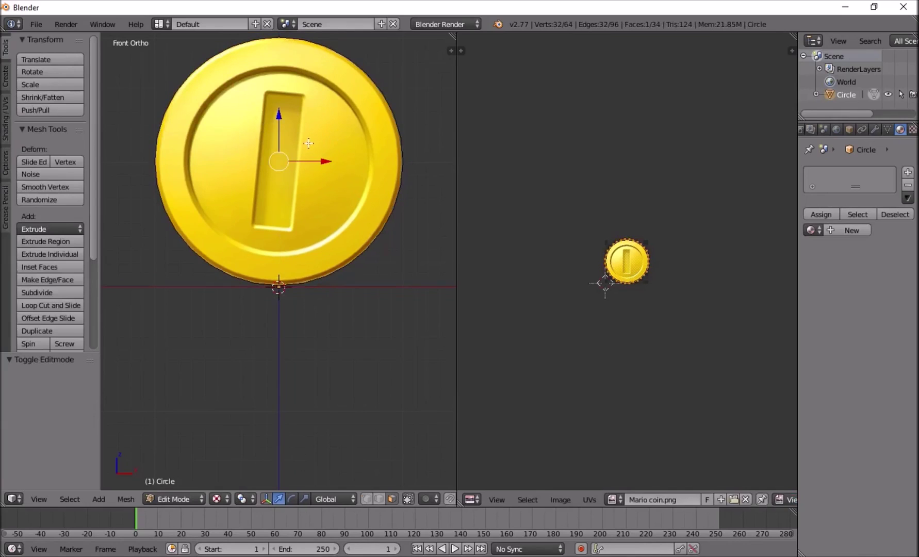
right_click(276, 105)
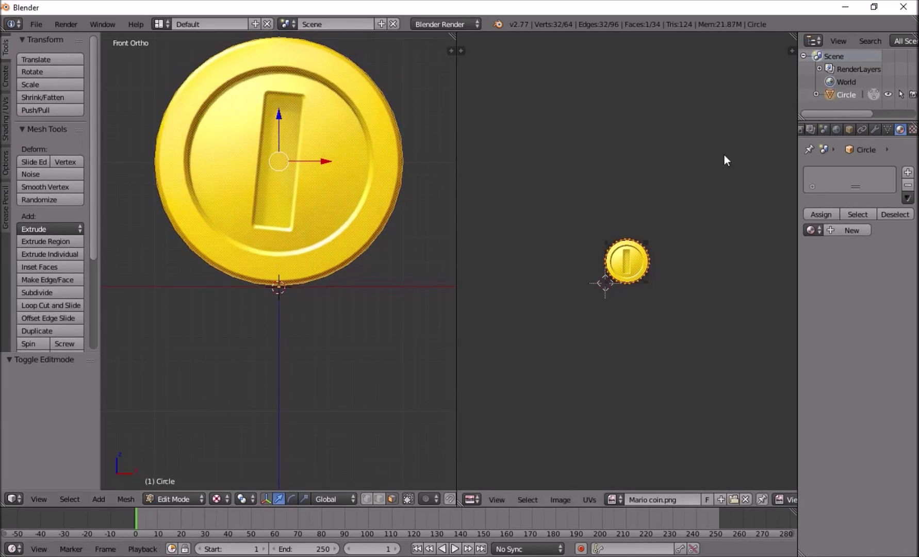
key("r")
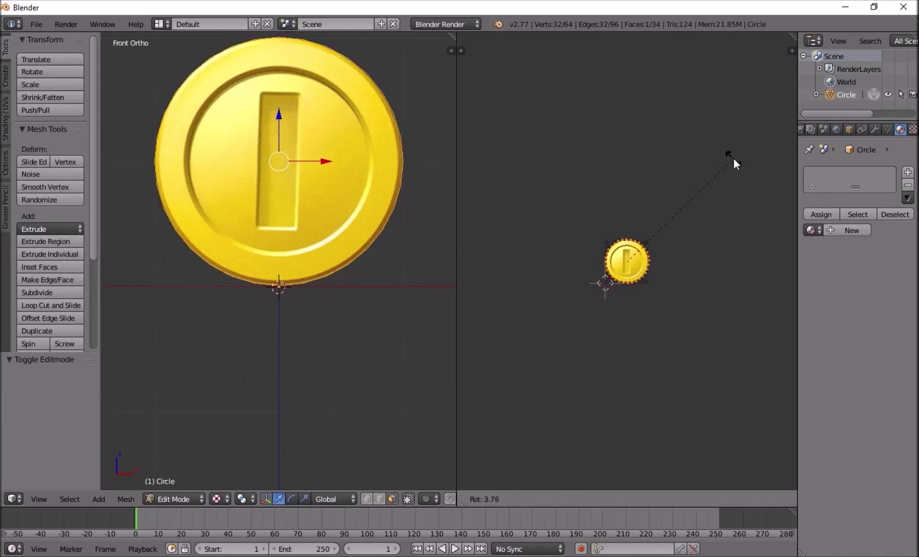
left_click(738, 163)
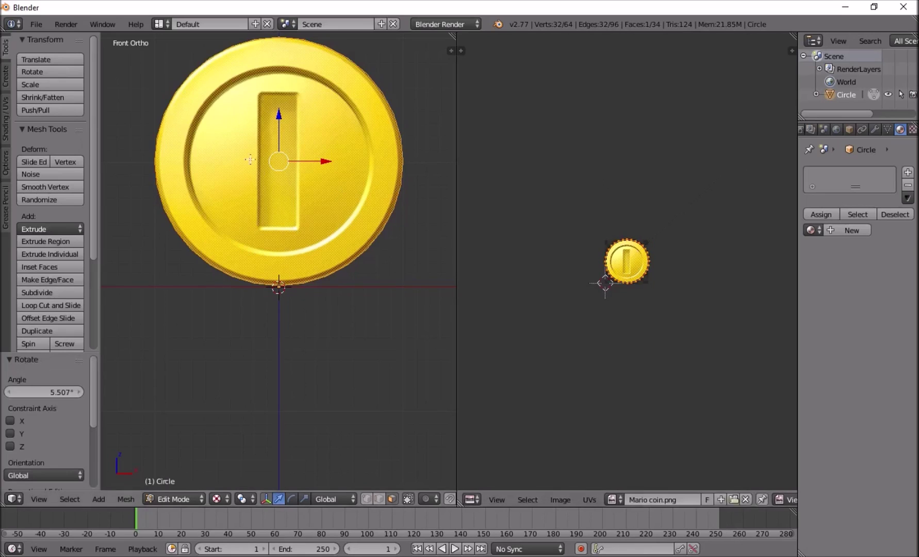
Rotate the back face's UVs about 29 degrees, then fine-tune the angle in back view so its slot stands upright.
mouse_move(401, 165)
middle_mouse_down()
mouse_move(435, 155)
mouse_move(413, 158)
middle_mouse_up()
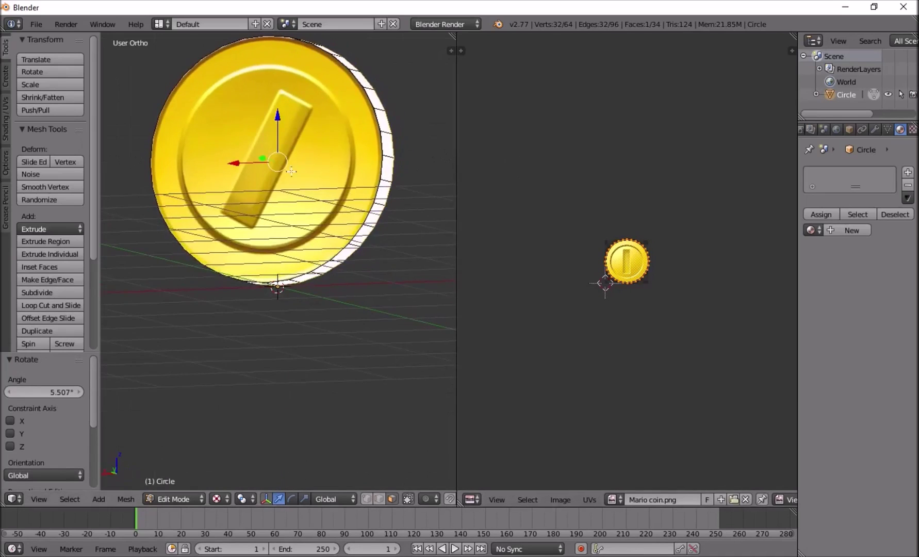
key("r")
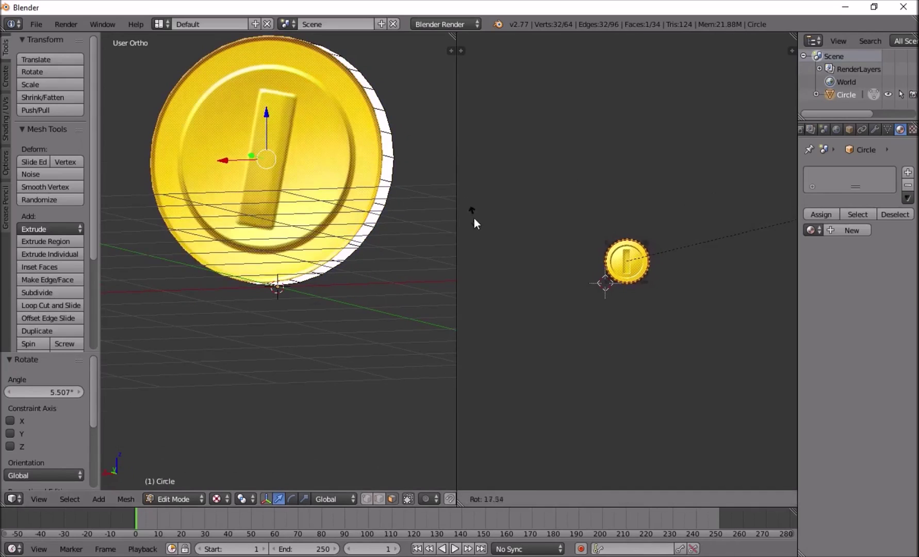
left_click(488, 258)
middle_click_drag(310, 192, 314, 208)
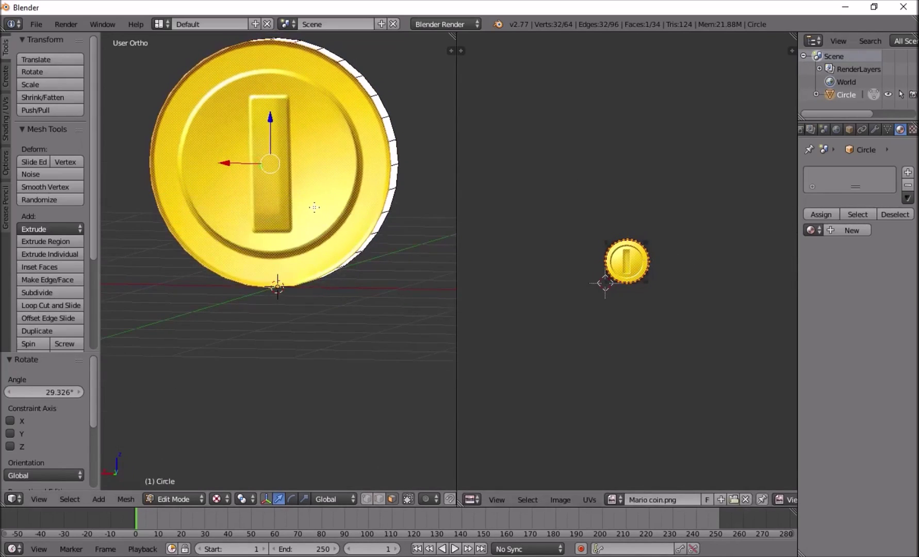
key("ctrl+KP_1")
key("r")
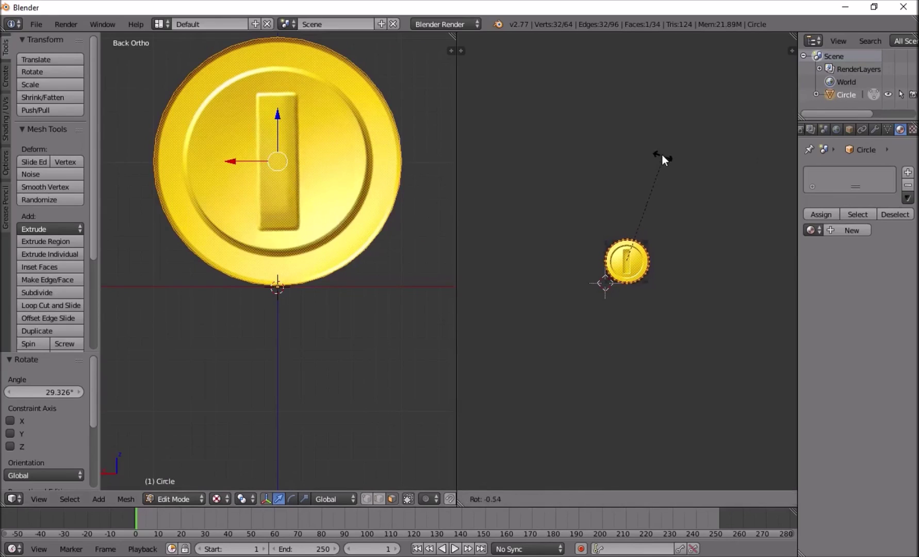
left_click(664, 162)
Select the ring of rim faces and assign a new material with a golden diffuse colour of R 0.800, G 0.466, B 0.000.
middle_click_drag(268, 181, 355, 187)
key("Tab")
key("Tab")
left_click(293, 171, "alt")
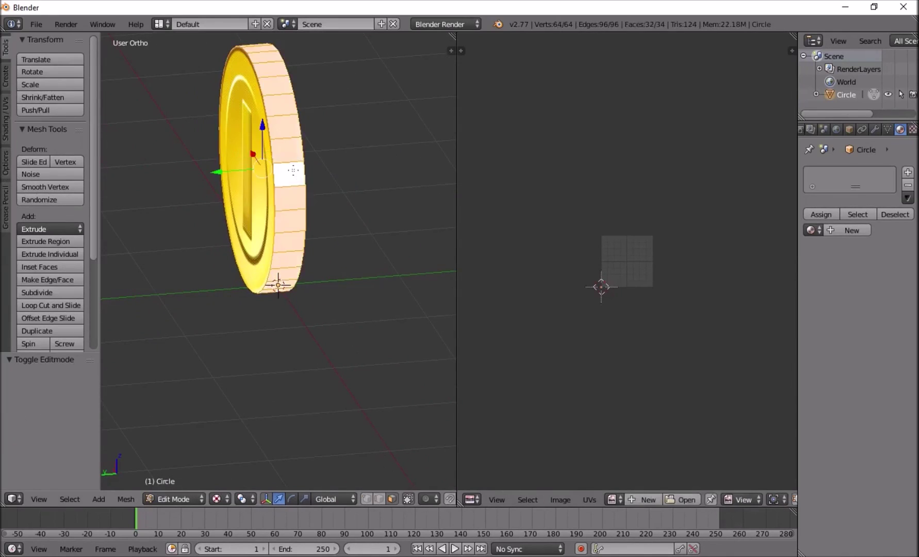
middle_click_drag(293, 274, 286, 183)
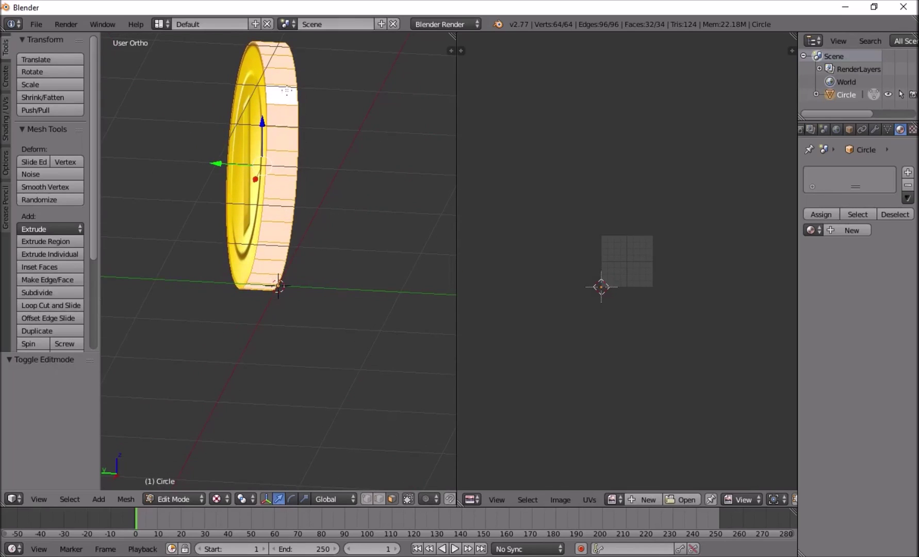
left_click(852, 231)
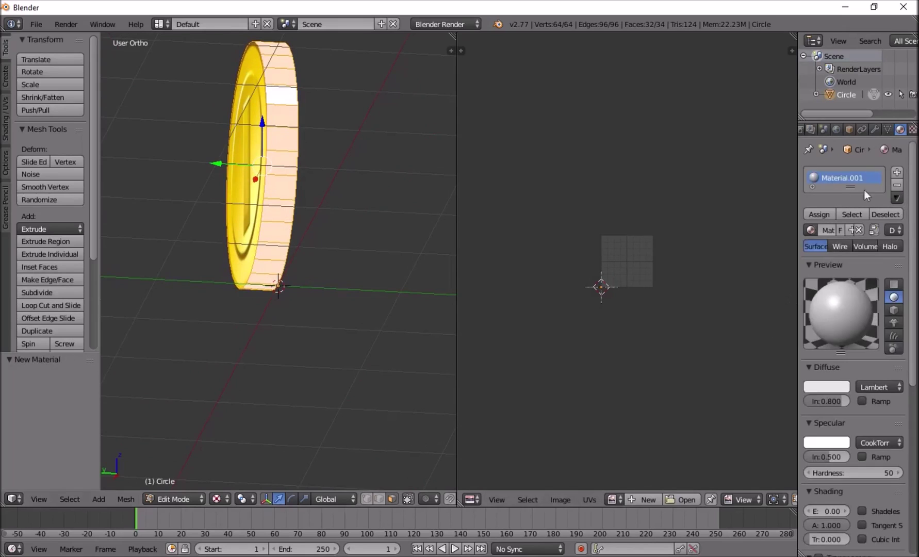
left_click(836, 387)
left_click_drag(760, 276, 750, 295)
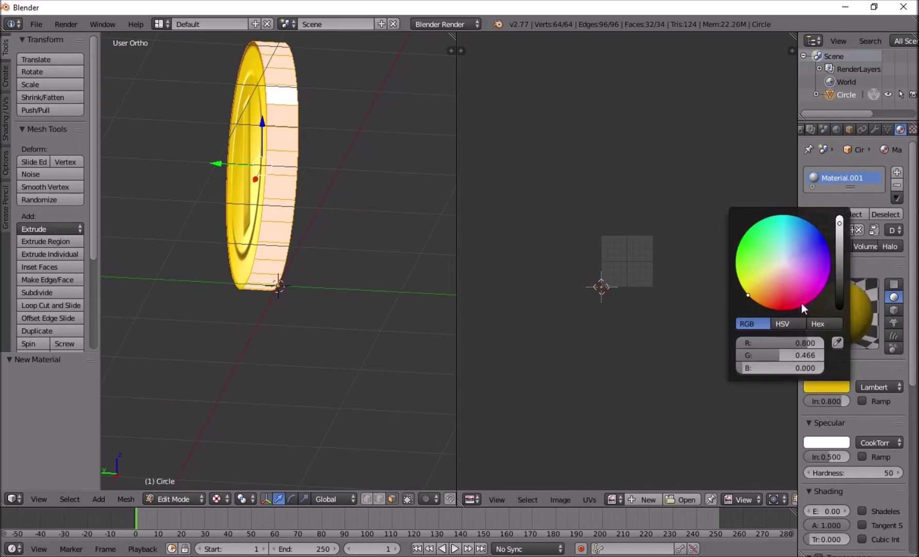
middle_click_drag(266, 140, 377, 203)
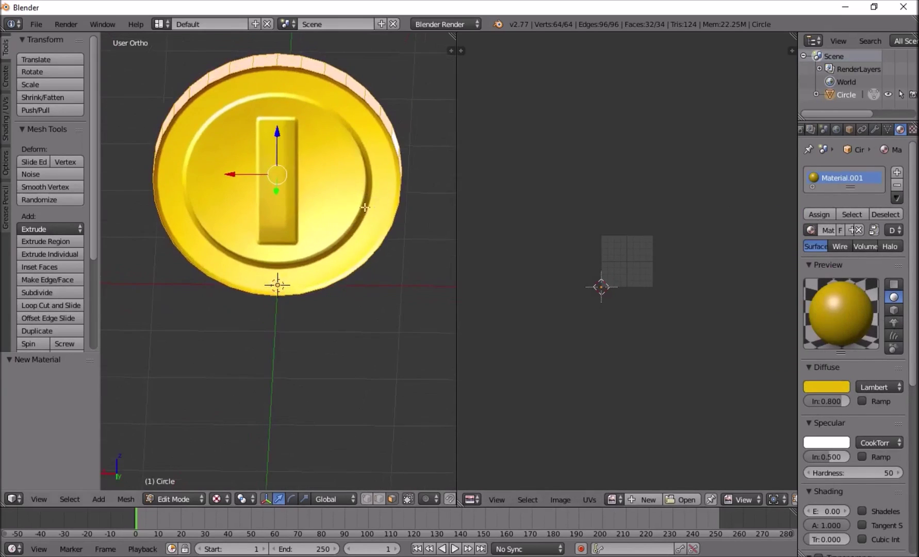
left_click(826, 216)
Select both round faces of the coin and assign them a new default material in a second material slot.
left_click(250, 188)
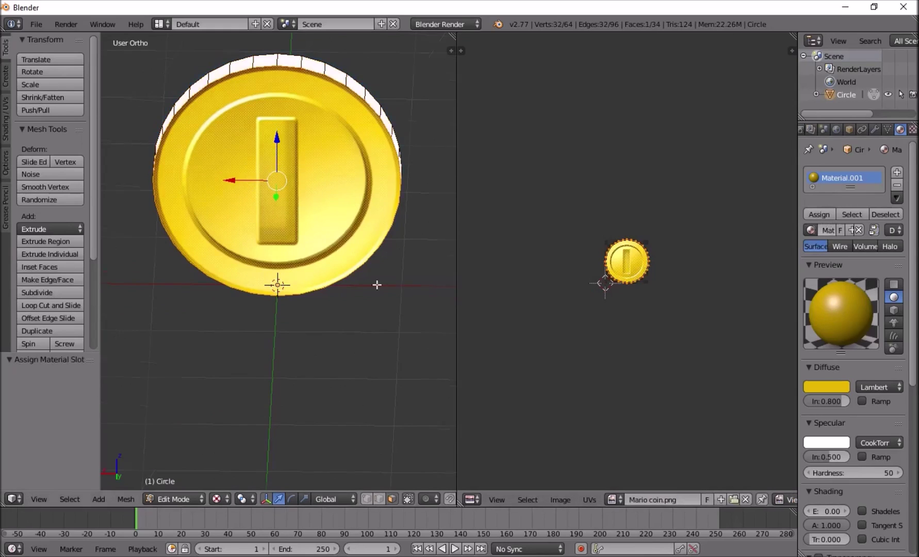
middle_click_drag(377, 285, 251, 202)
right_click(285, 159, "shift")
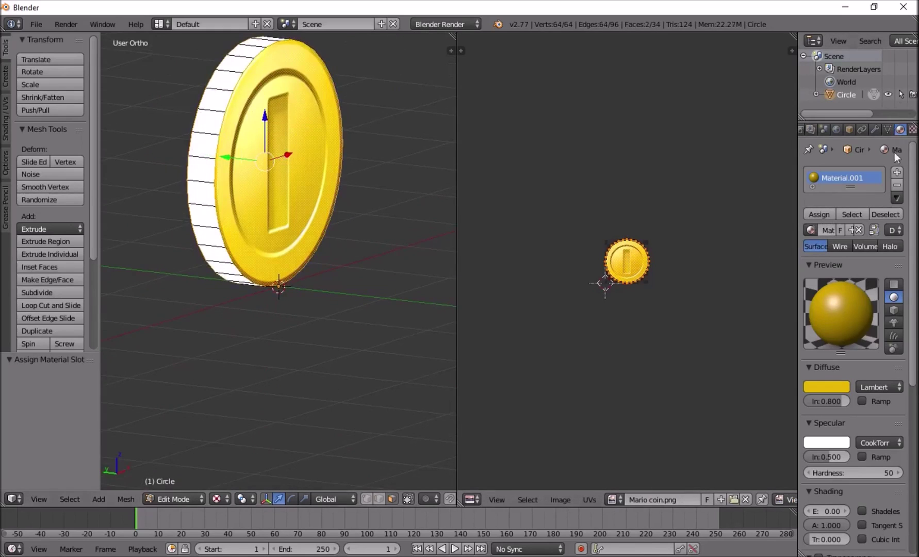
left_click(898, 173)
left_click(839, 259)
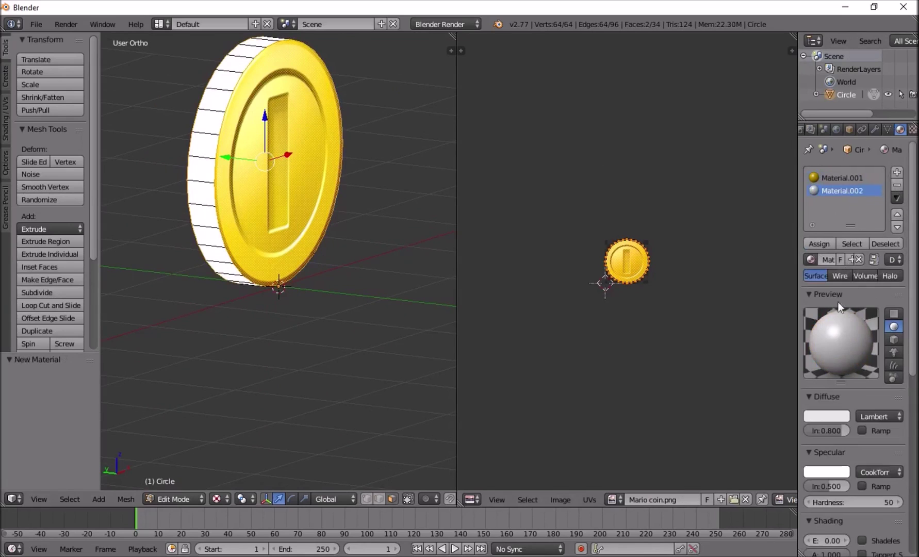
left_click(819, 244)
Switch the viewport to Solid shading and check the material assignment on the coin's rim and both faces.
middle_click_drag(233, 165, 309, 163)
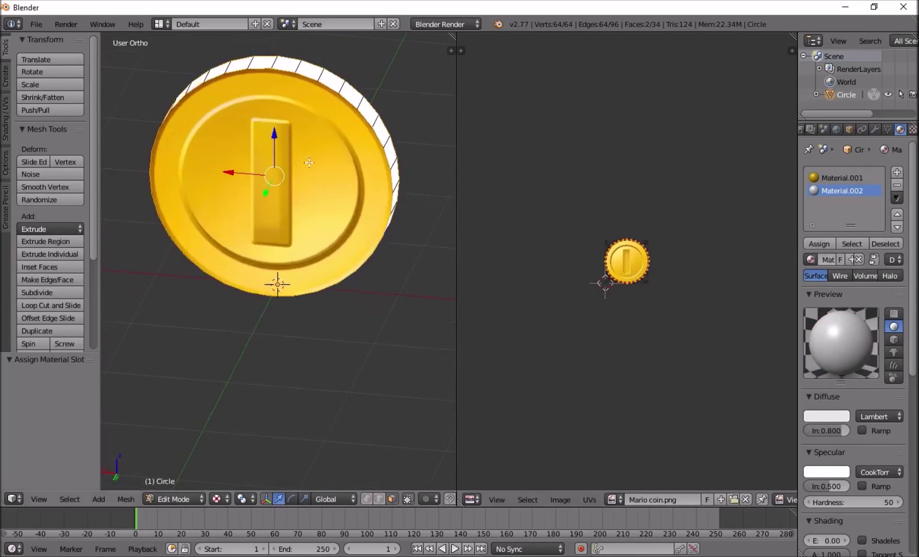
left_click(219, 499)
left_click(237, 456)
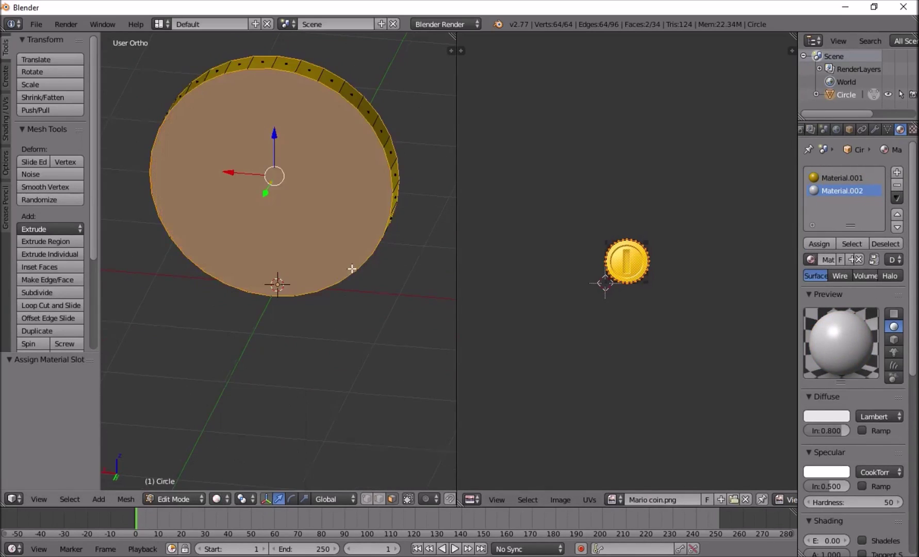
middle_click_drag(351, 268, 298, 156)
middle_click_drag(350, 222, 224, 178)
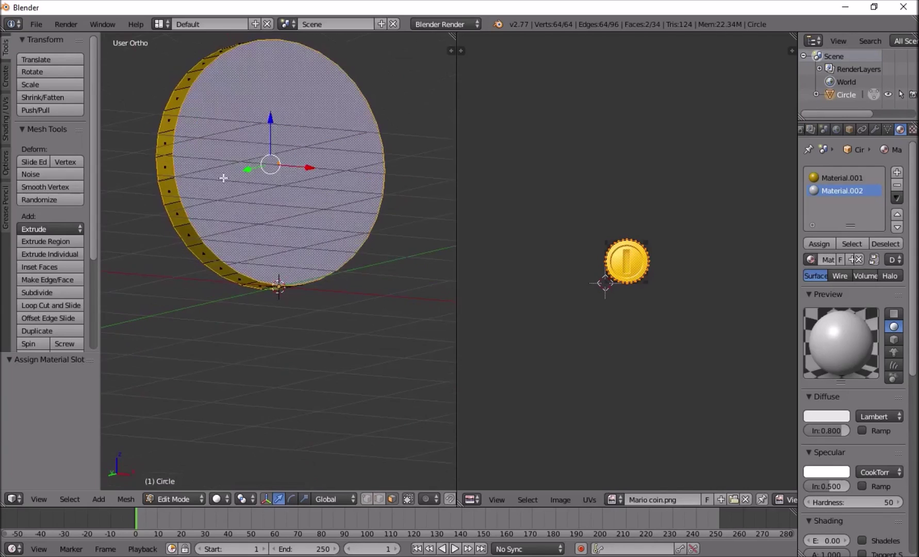
middle_click_drag(309, 206, 454, 250)
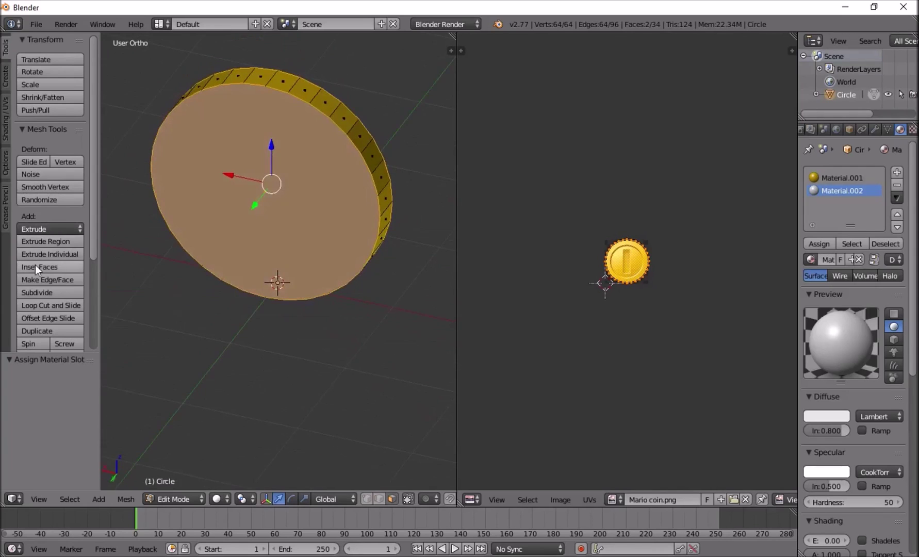
middle_click_drag(284, 237, 302, 208)
left_click(37, 24)
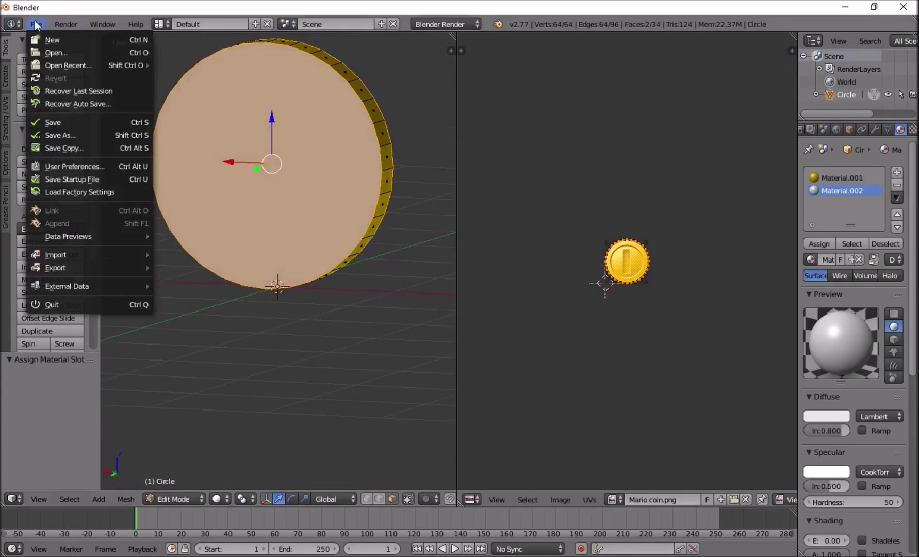
mouse_move(74, 270)
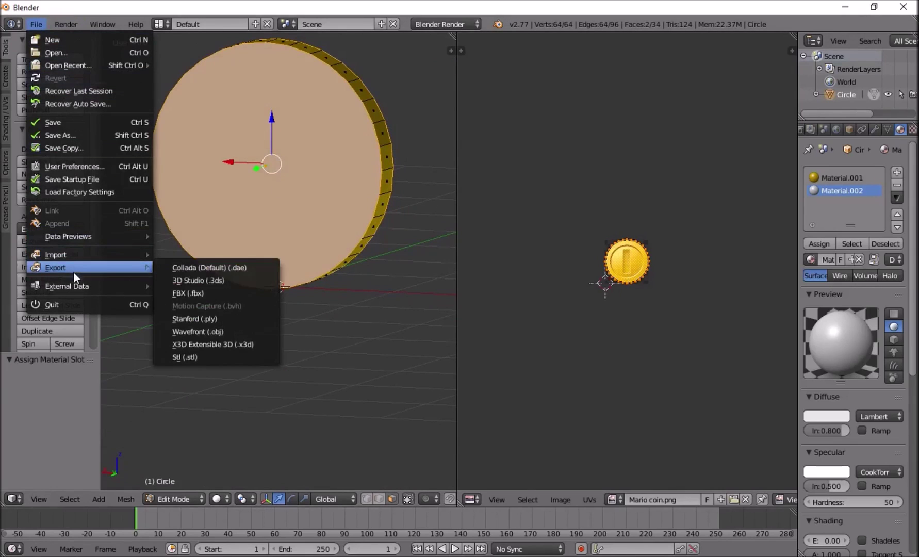
left_click(189, 293)
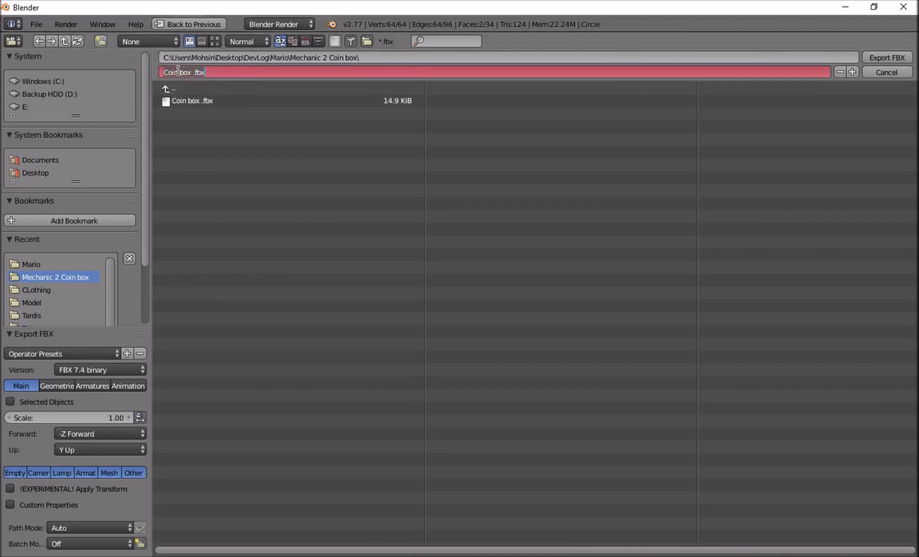
left_click(898, 76)
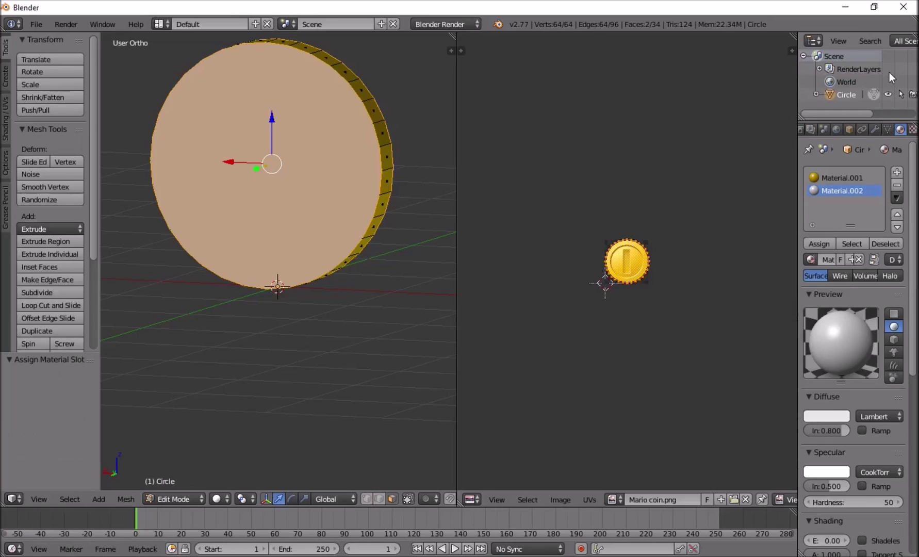
Return the coin to Object Mode and display it with Texture shading, facing its front.
key("Tab")
scroll(318, 148, "down", 4)
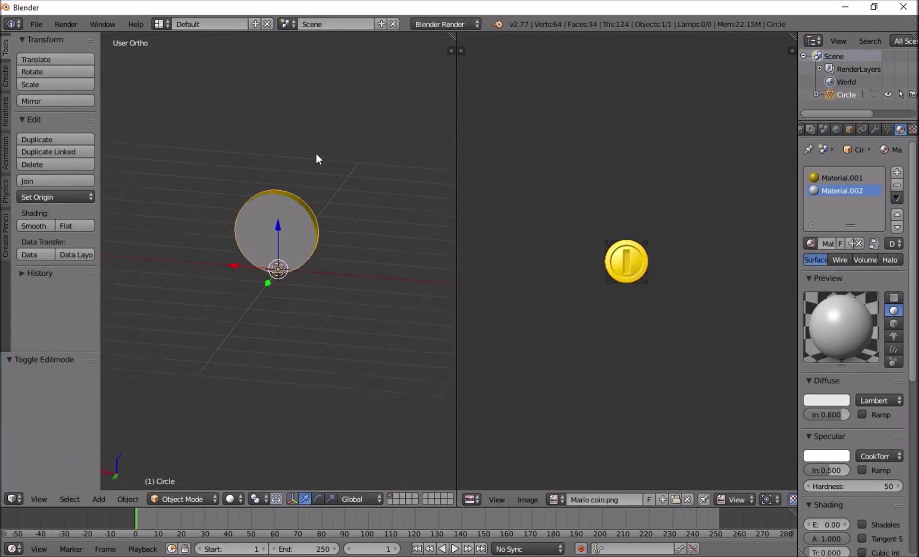
middle_click_drag(317, 153, 405, 151)
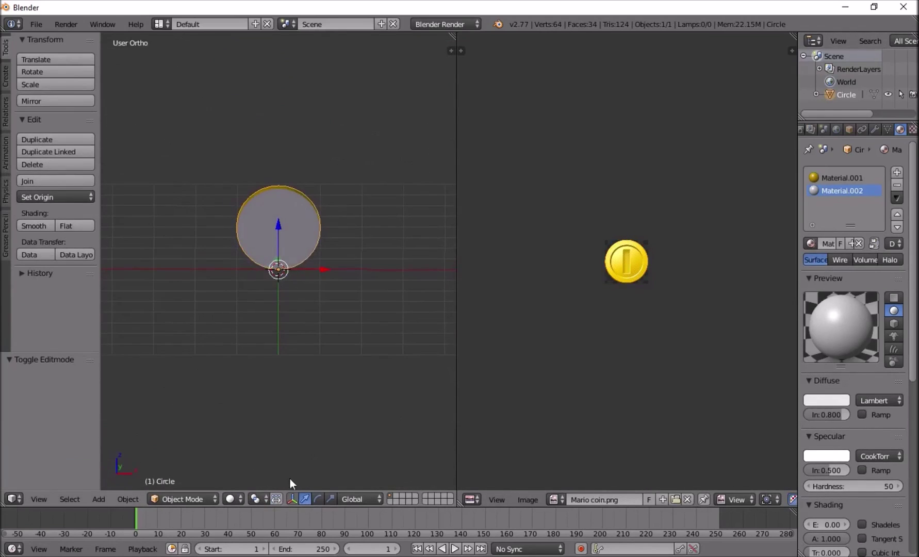
left_click(230, 499)
left_click(242, 439)
scroll(415, 137, "up", 3)
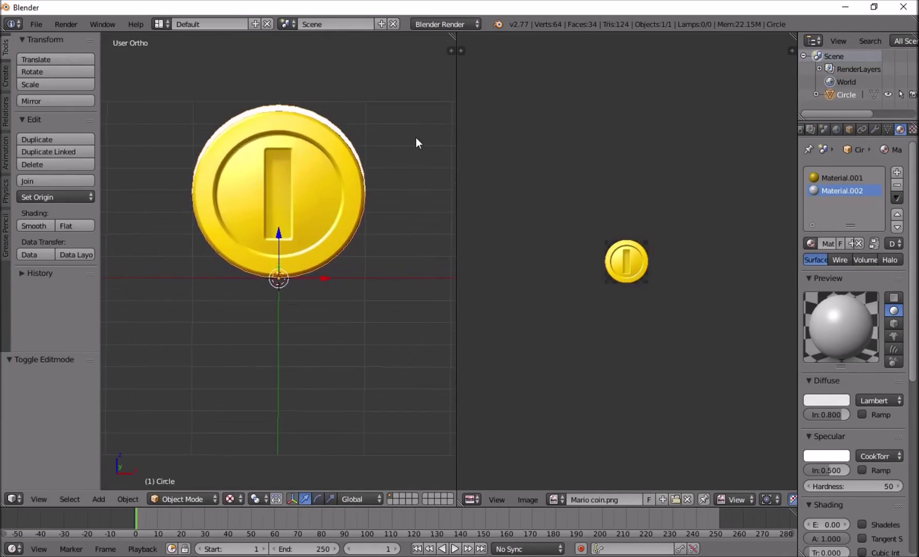
Narrow the coin to about 0.47 along the global X axis and shorten it slightly along Z.
key("s")
key("x")
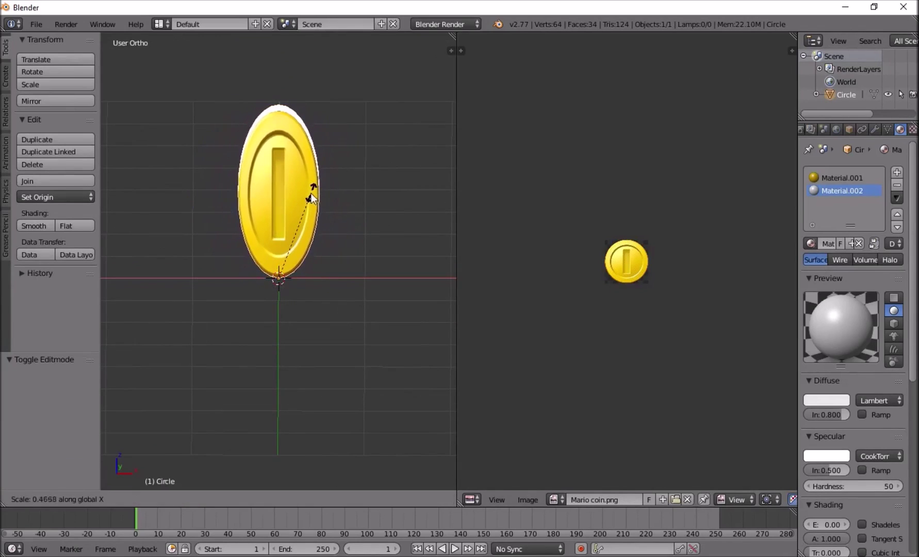
left_click(305, 199)
middle_click_drag(346, 220, 385, 187)
key("s")
key("z")
left_click(297, 154)
key("a")
right_click(37, 22)
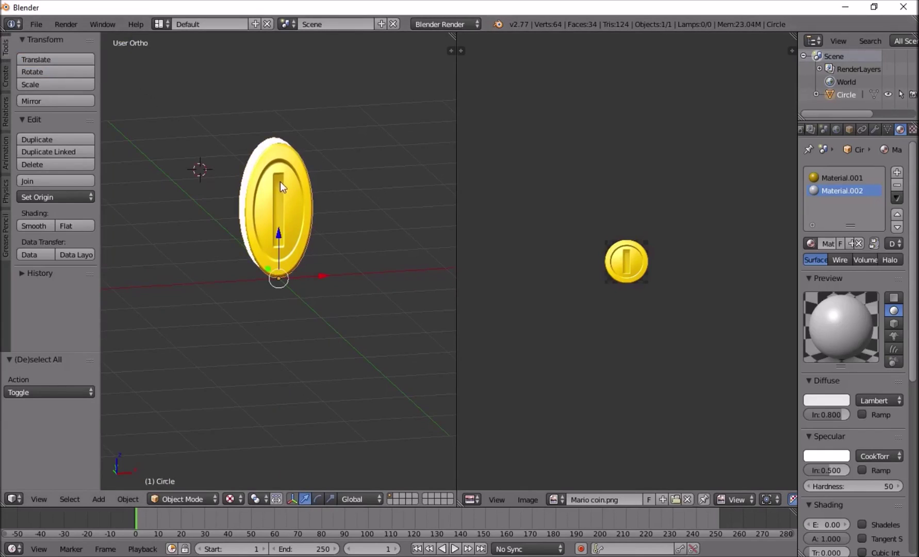
scroll(280, 182, "up", 3)
Export the coin as "Coin .fbx" in FBX format to the Mechanic 2 Coin box folder.
left_click(37, 24)
mouse_move(65, 267)
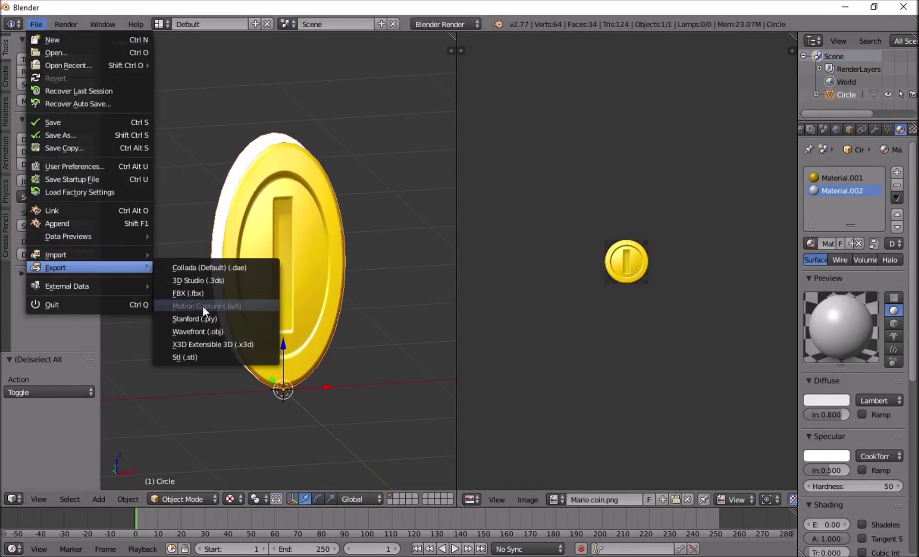
left_click(201, 293)
left_click(178, 73)
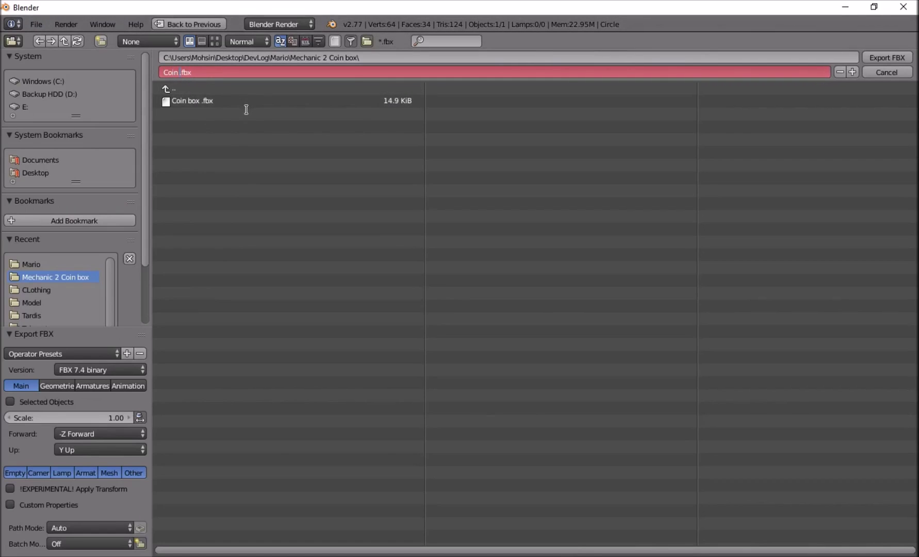
key("Return")
key("Return")
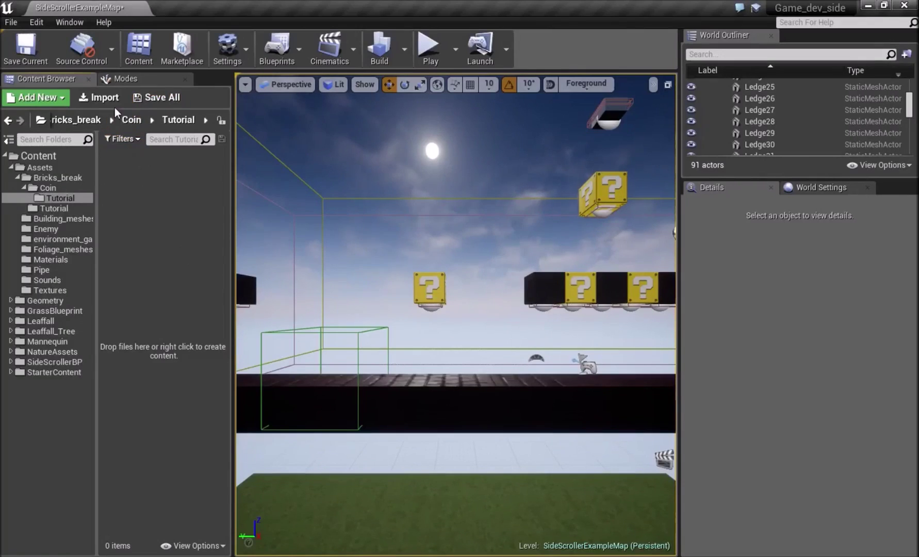
Switch to Unreal Engine and choose "Coin .fbx" and "Coin box .fbx" for import into the Coin/Tutorial folder.
left_click(103, 98)
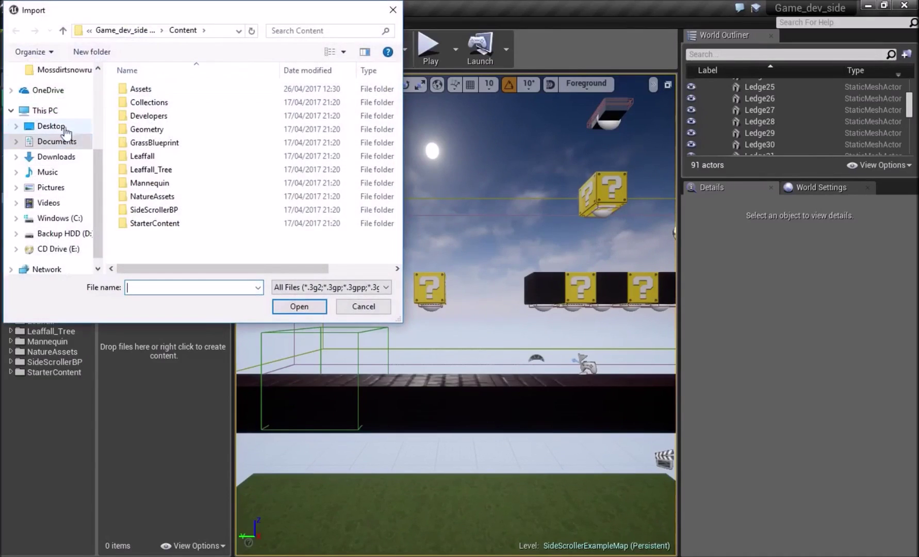
scroll(67, 133, "up", 3)
left_click(48, 115)
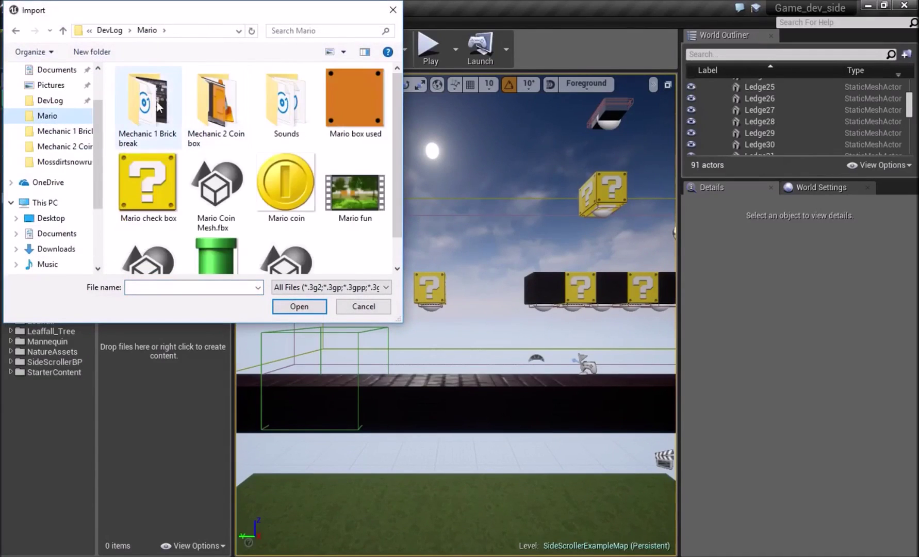
double_click(217, 101)
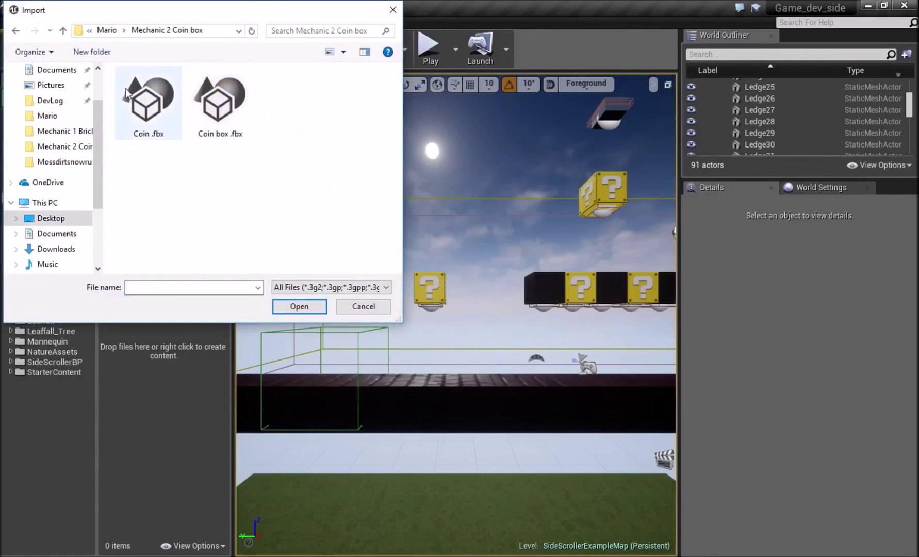
left_click(145, 85)
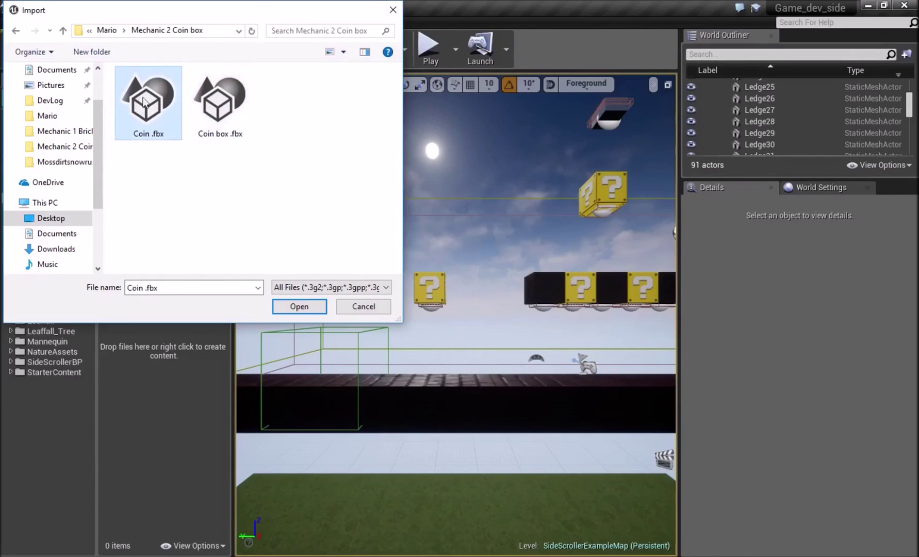
key("ctrl+a")
left_click(300, 308)
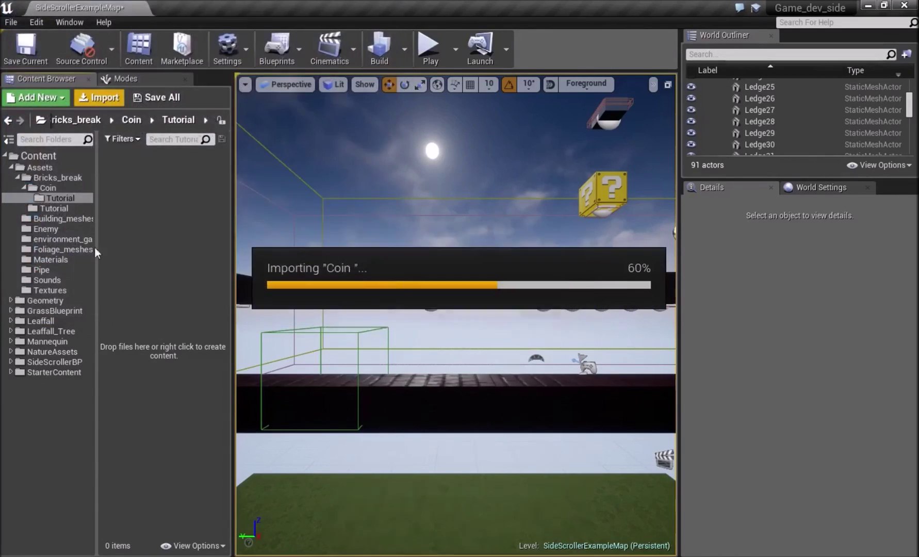
Accept the FBX import options for the coin and coin box meshes and close the message log.
left_click(494, 460)
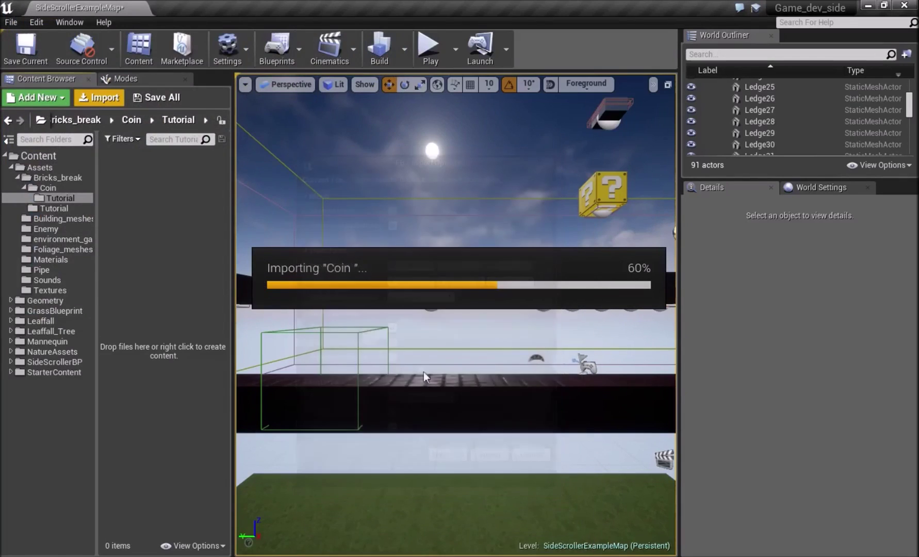
left_click(524, 539)
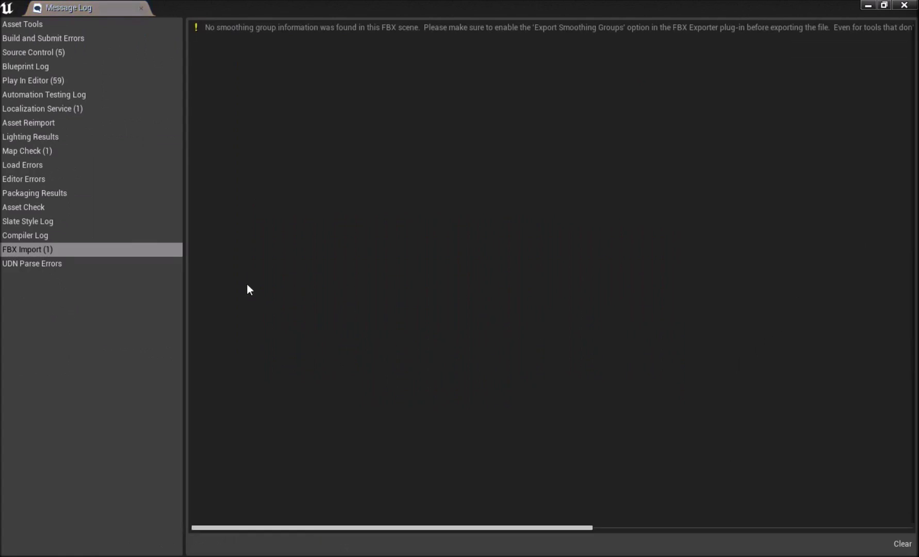
left_click(904, 5)
left_click(208, 220)
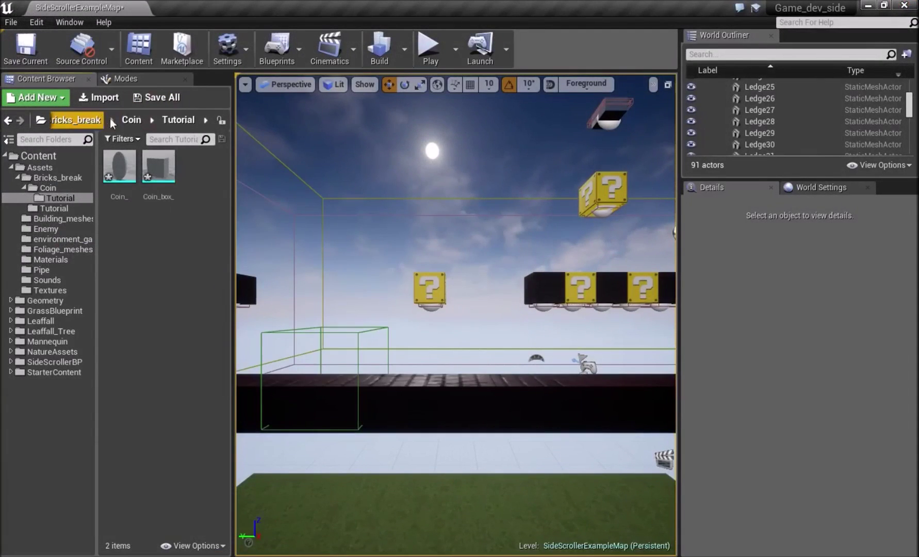
Examine the Coin folder's textures and materials, including M_BoxQ and the texture actions available for Mario_coin.
left_click(132, 119)
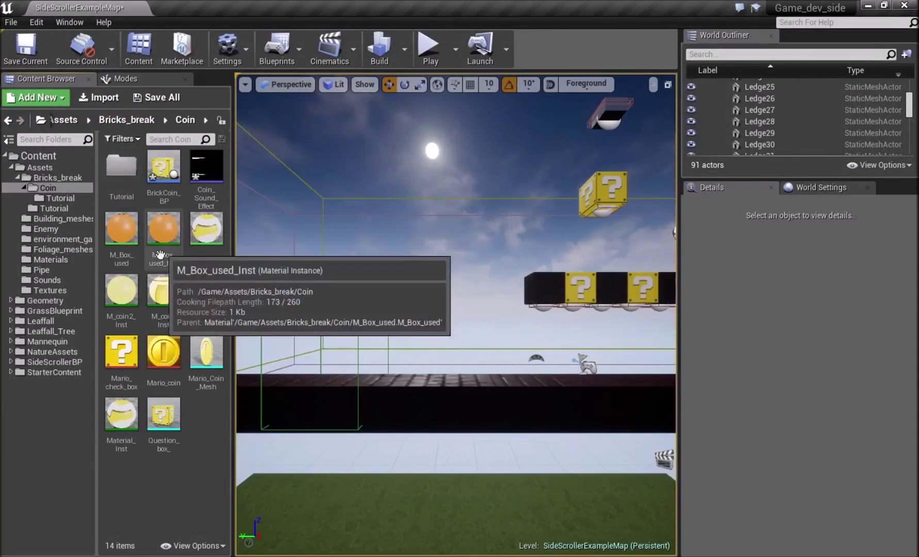
mouse_move(164, 362)
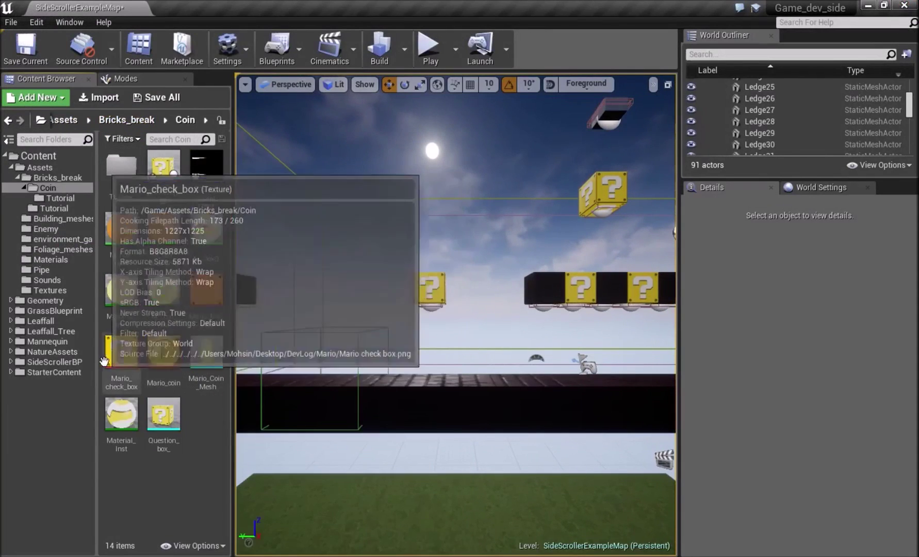
mouse_move(200, 227)
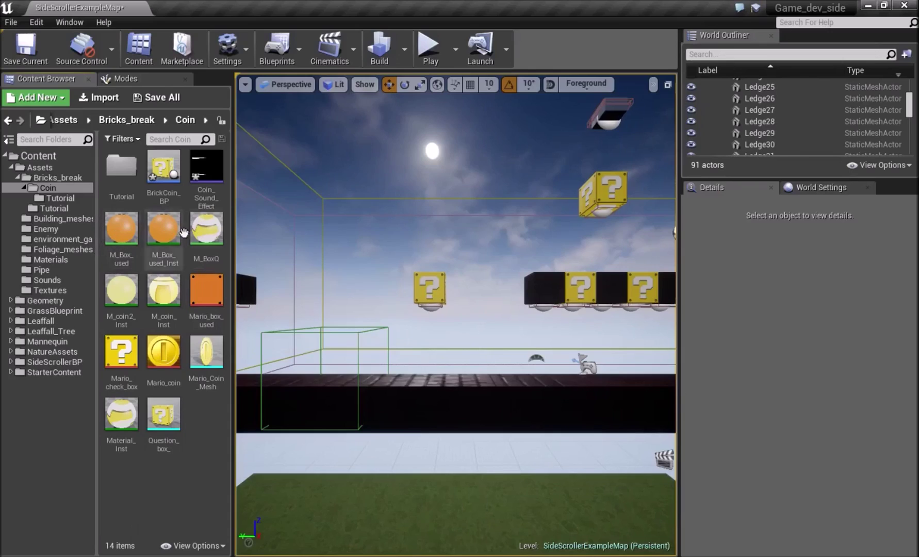
left_click(205, 228)
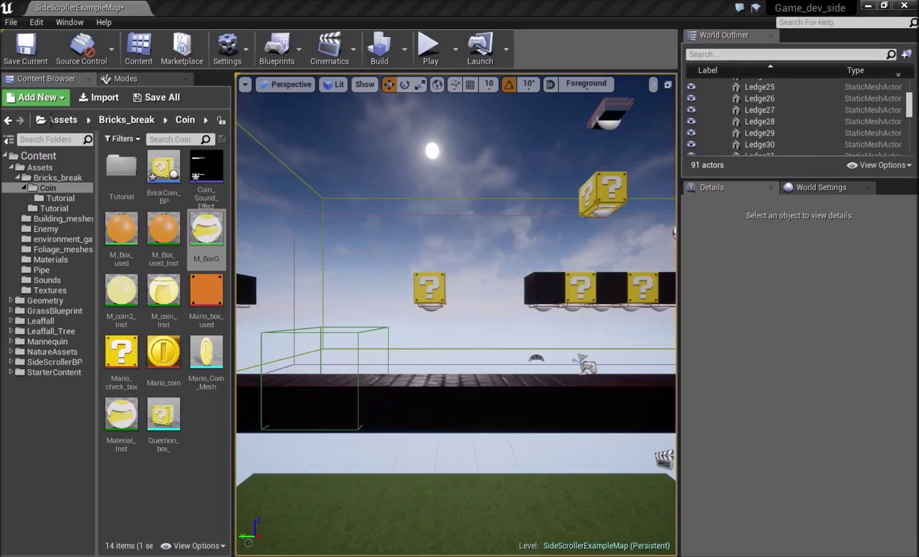
right_click(170, 365)
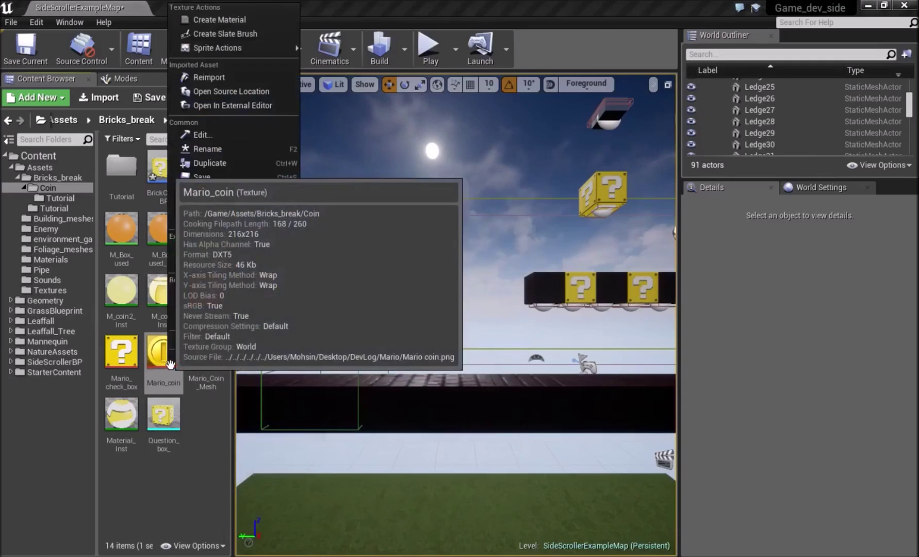
mouse_move(232, 48)
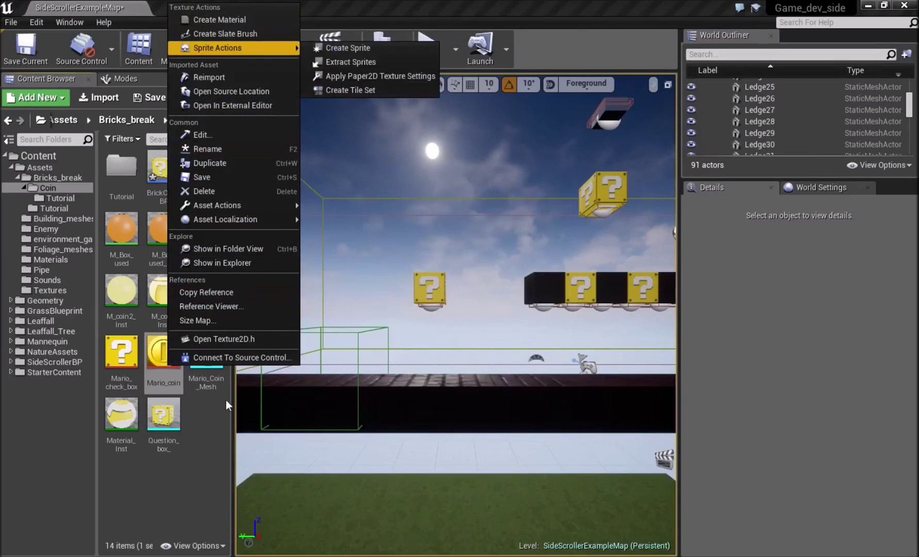
left_click(191, 452)
Open the imported Coin_box_ and Coin_ meshes from the Tutorial folder for editing.
left_click(119, 78)
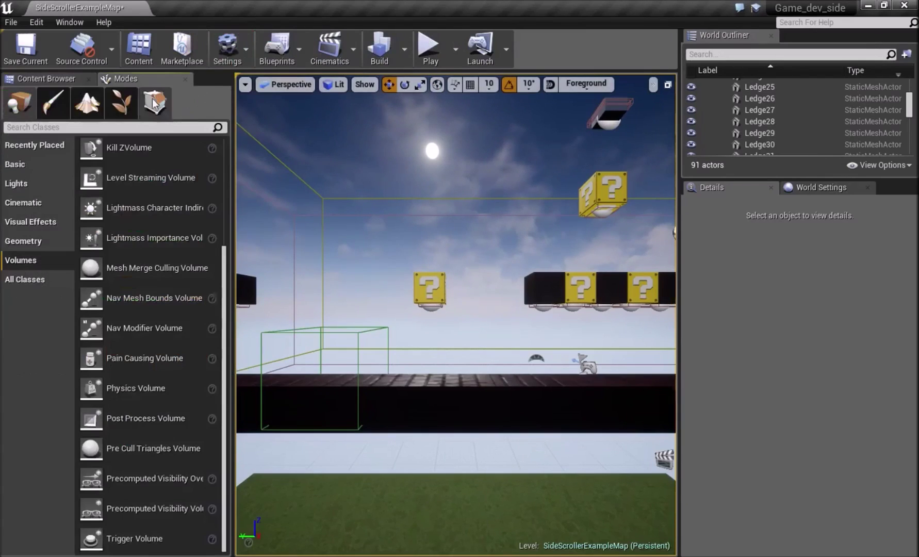
left_click(46, 79)
double_click(119, 165)
double_click(160, 176)
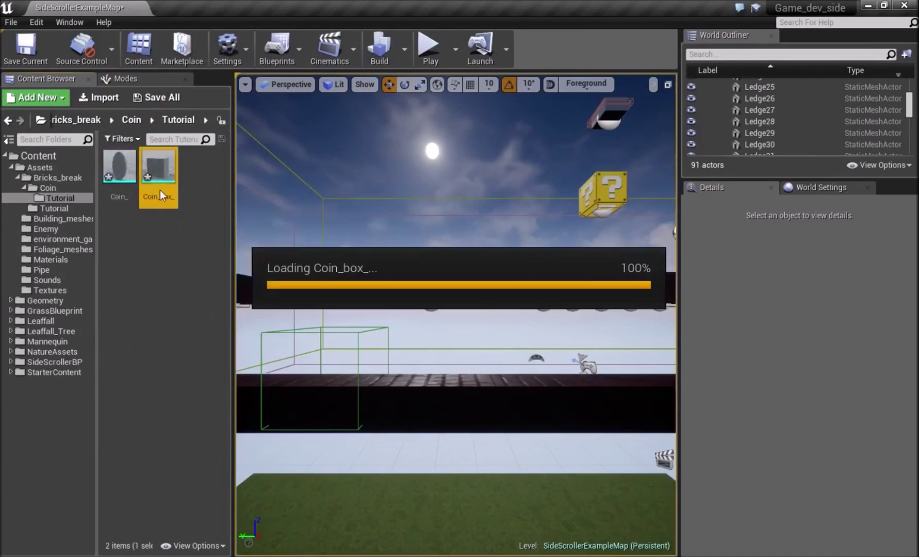
double_click(123, 180)
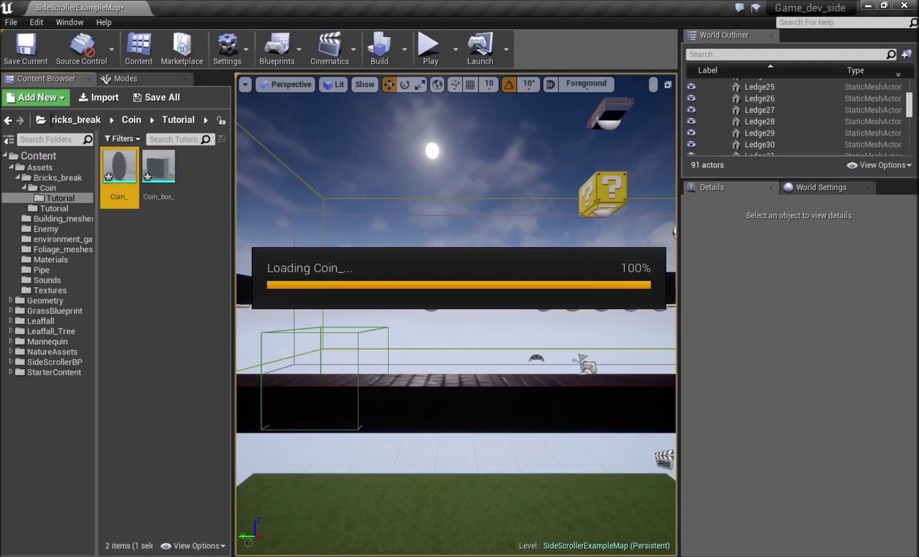
left_click_drag(627, 146, 736, 146)
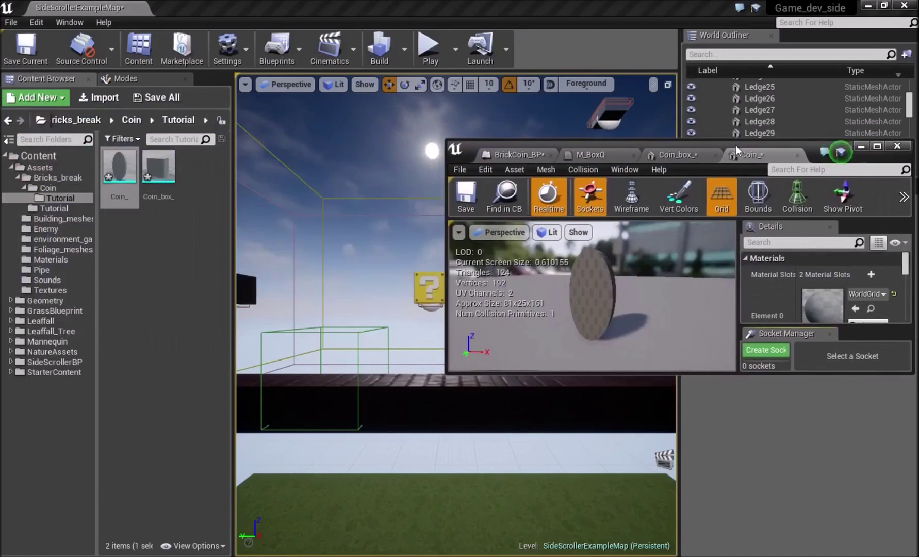
Enlarge the asset editor window and review the M_BoxQ material graph and the coin's material slots.
double_click(822, 150)
left_click(206, 5)
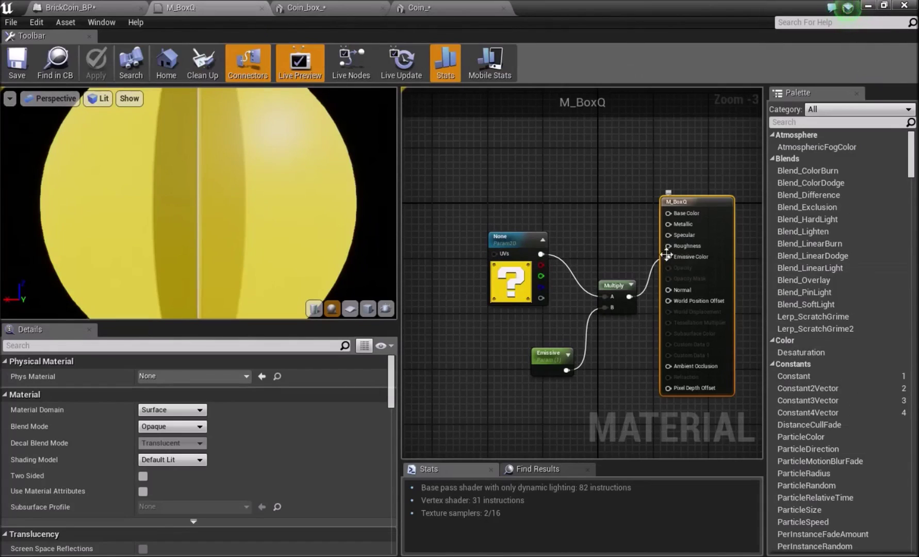
left_click(436, 4)
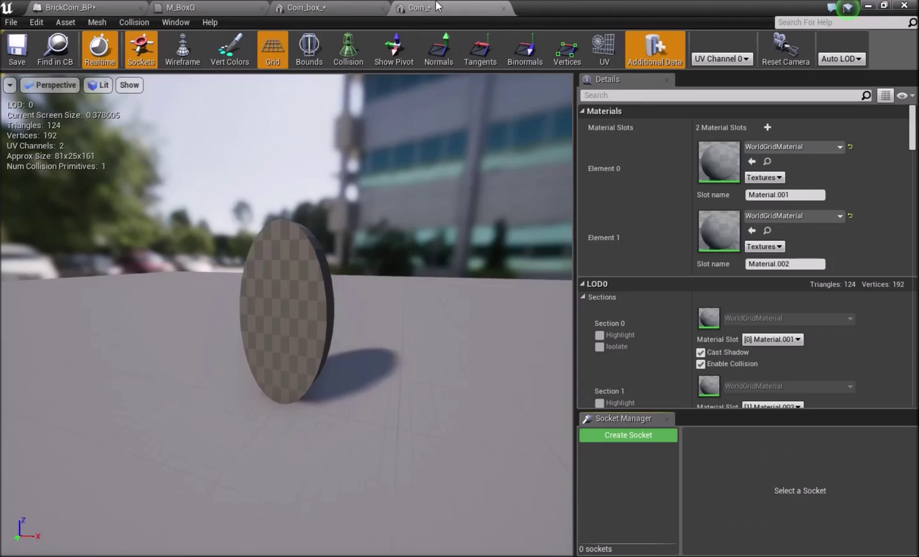
Assign Material_Inst from the Coin folder to Element 0 of the Coin_box_ mesh.
left_click(307, 5)
left_click_drag(544, 3, 607, 43)
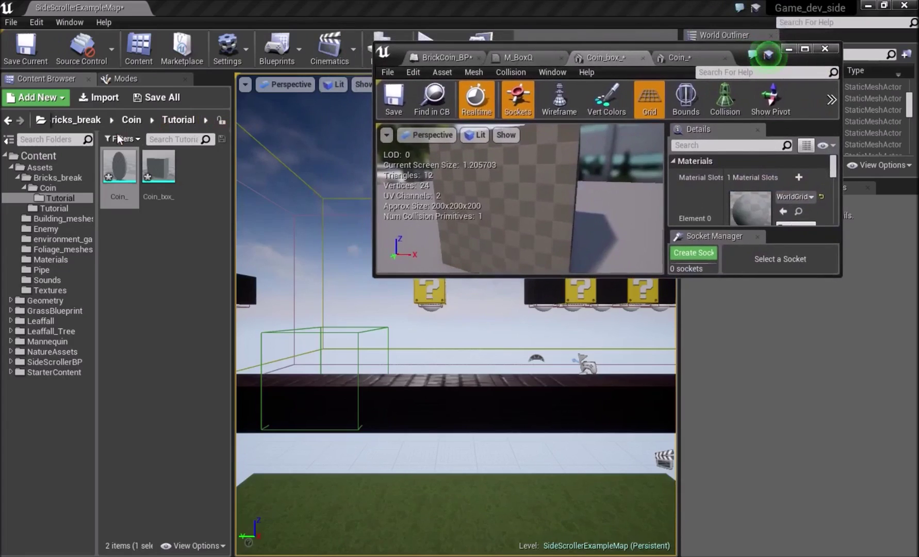
left_click(47, 188)
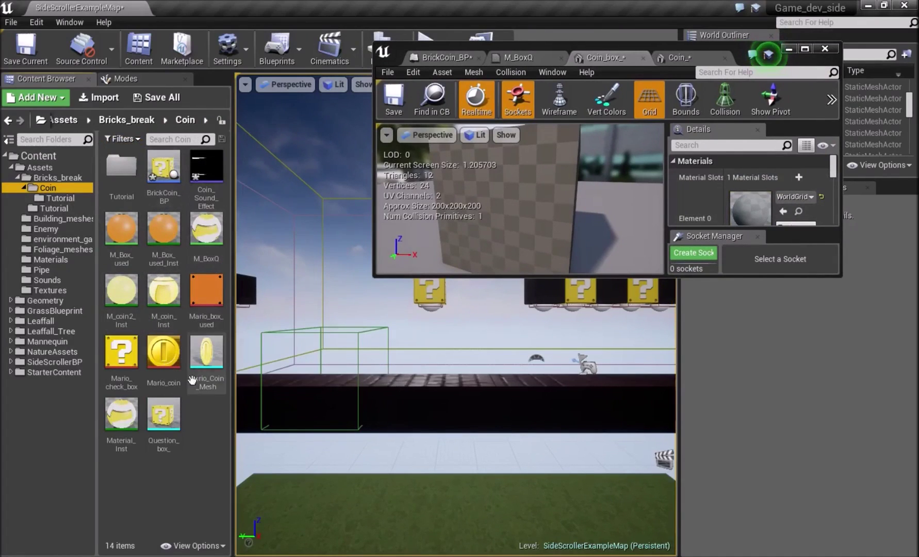
left_click_drag(121, 415, 750, 206)
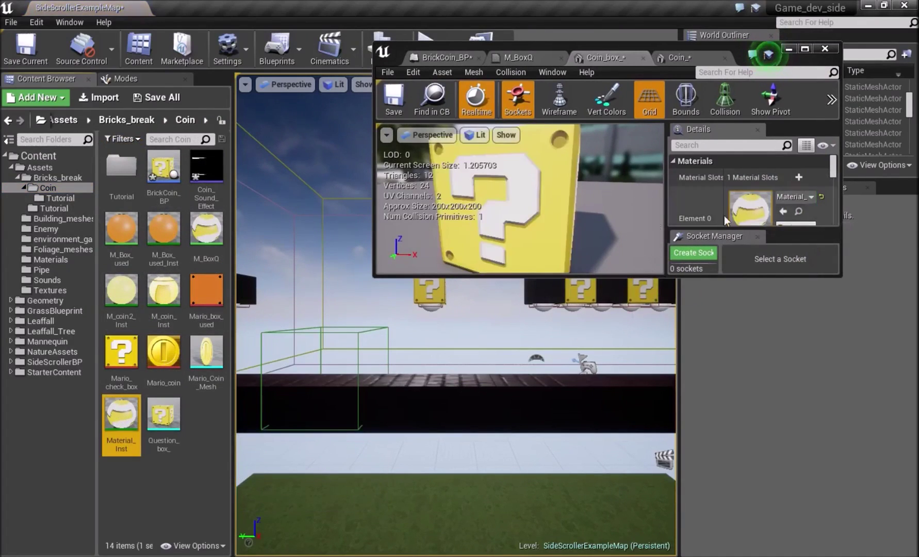
On the Coin_ mesh, assign M_coin2_Inst to Element 0 and M_coin_Inst to Element 1.
left_click(677, 57)
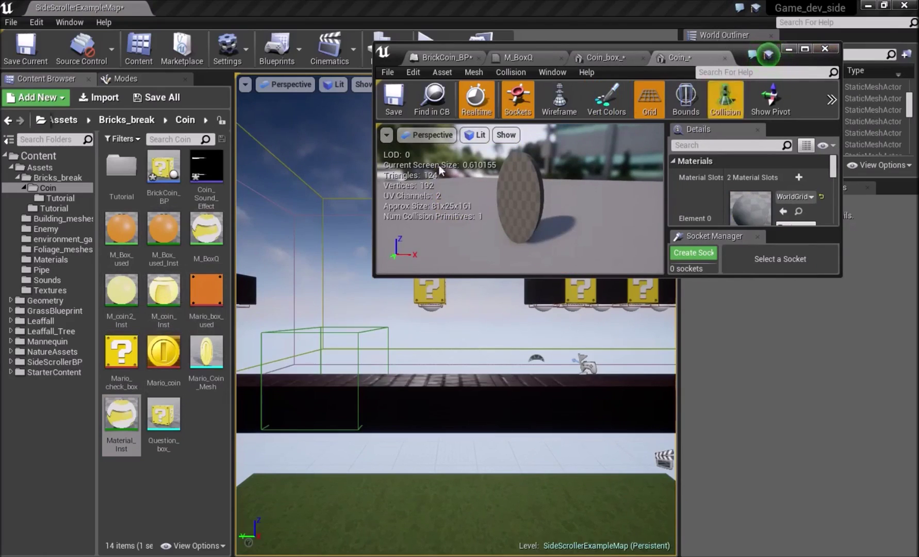
left_click(164, 296)
left_click_drag(164, 297, 753, 209)
scroll(748, 196, "down", 2)
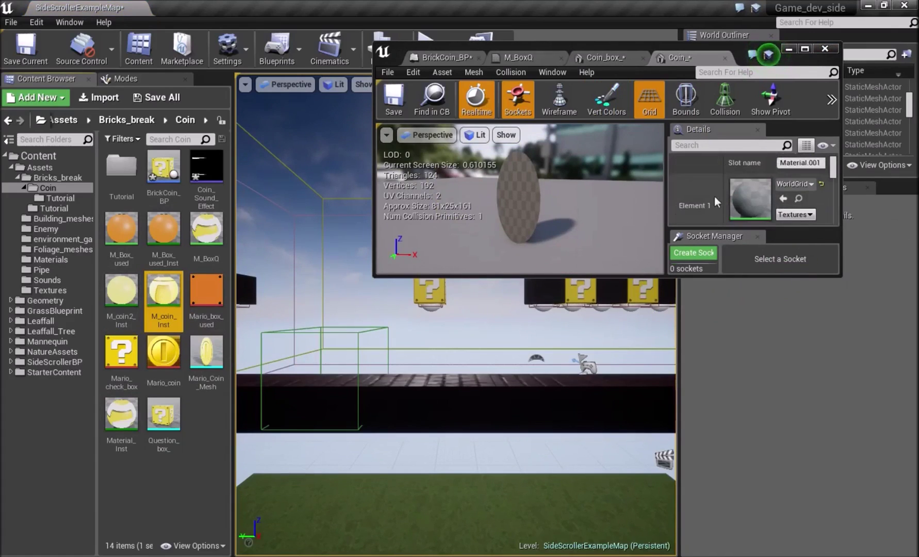
left_click_drag(164, 296, 739, 221)
scroll(749, 196, "up", 2)
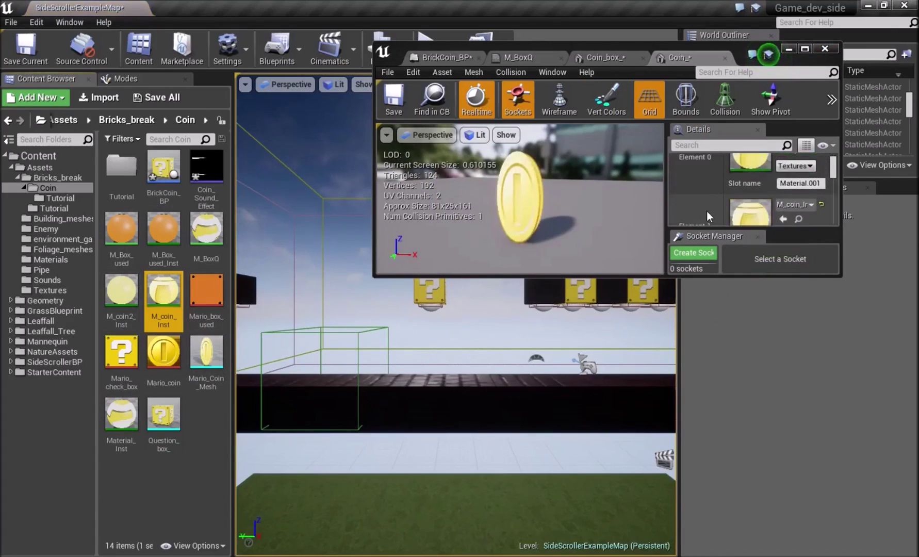
left_click_drag(121, 292, 751, 173)
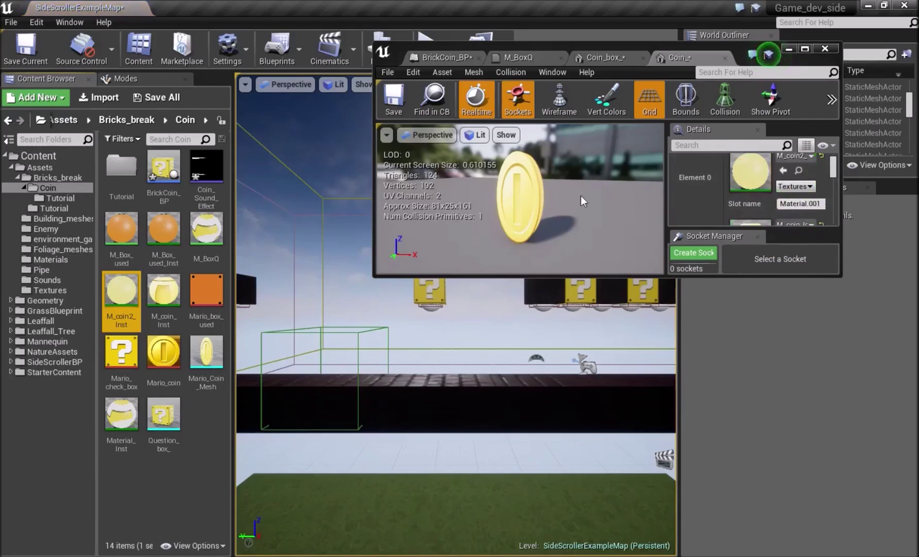
left_click_drag(537, 201, 558, 253)
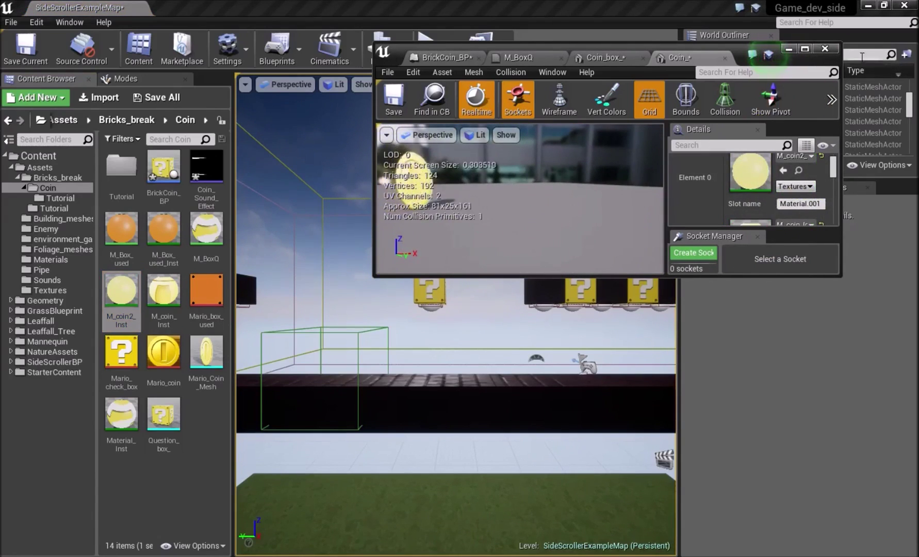
left_click(805, 49)
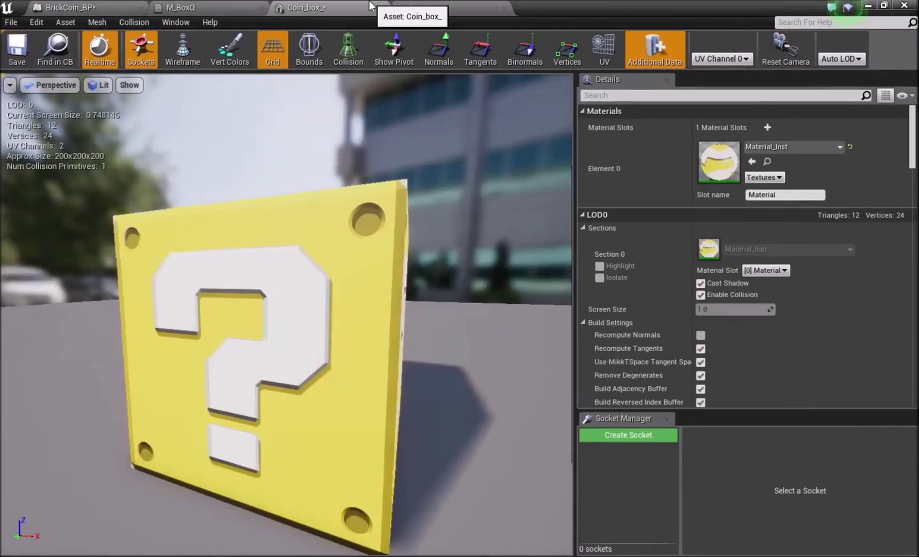
left_click_drag(369, 6, 0, 77)
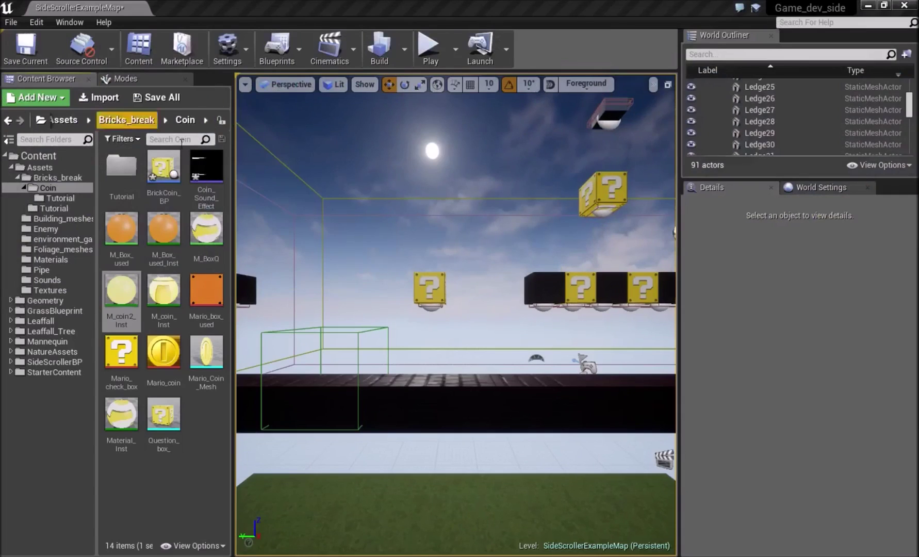
Create an Actor Blueprint Class in the Coin folder's Tutorial subfolder and name it BP_coinBox.
double_click(121, 168)
right_click(186, 245)
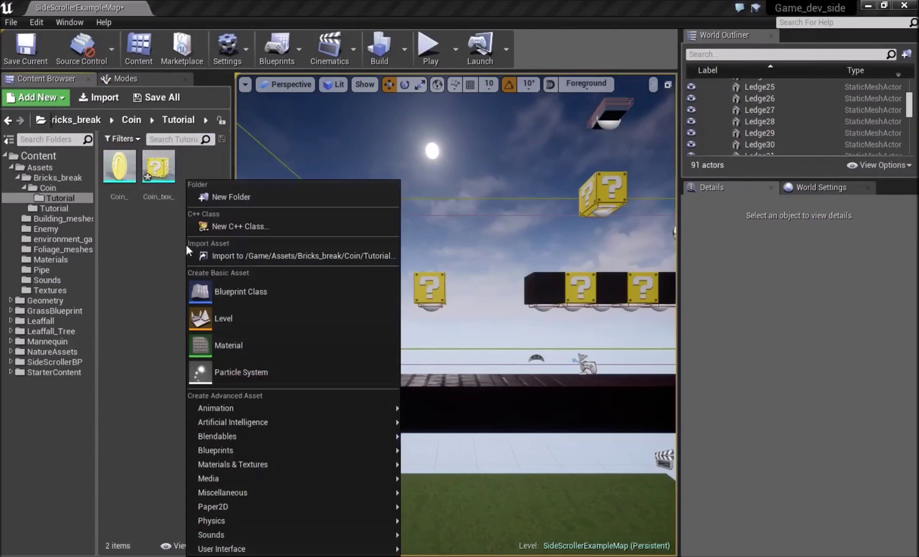
left_click(257, 289)
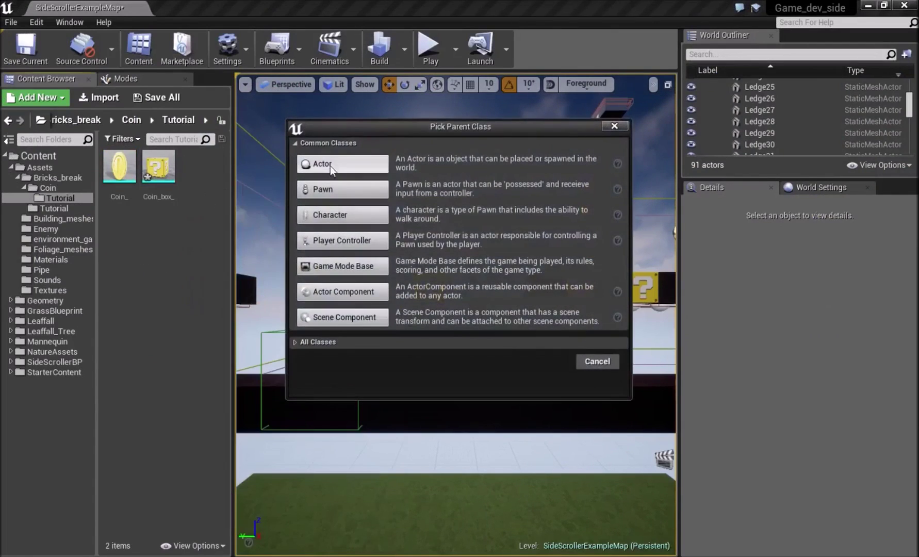
left_click(330, 167)
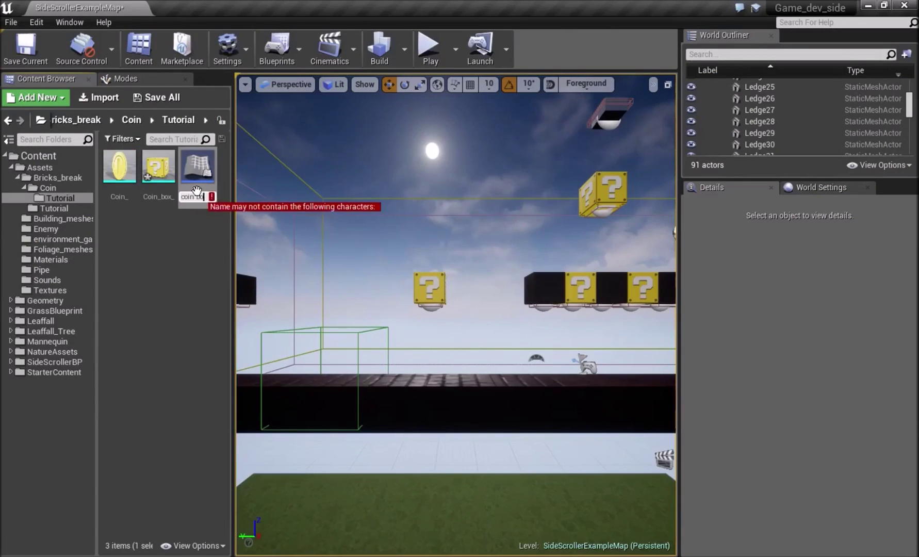
type("BP_coinB")
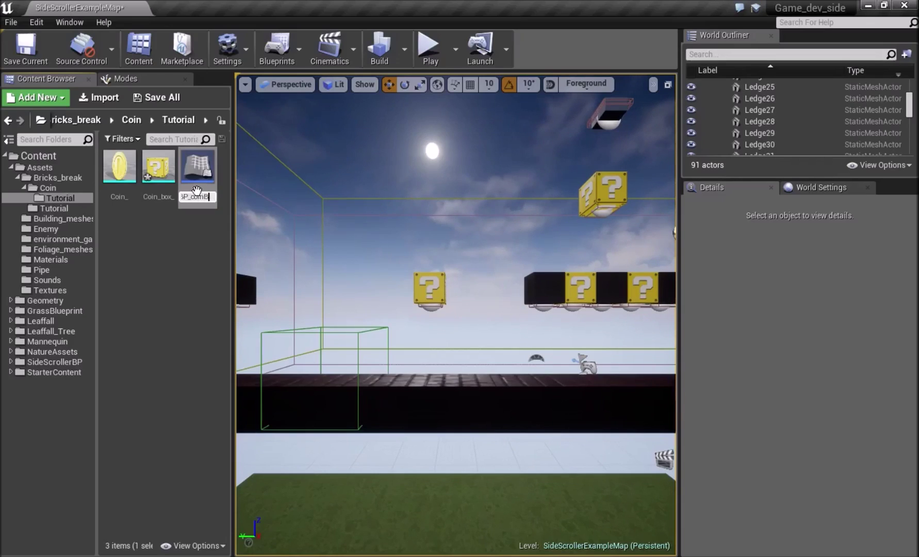
type("ox")
key("Return")
Open BP_coinBox for editing, enlarge its window and add the Coin_box_ mesh as a component.
double_click(119, 166)
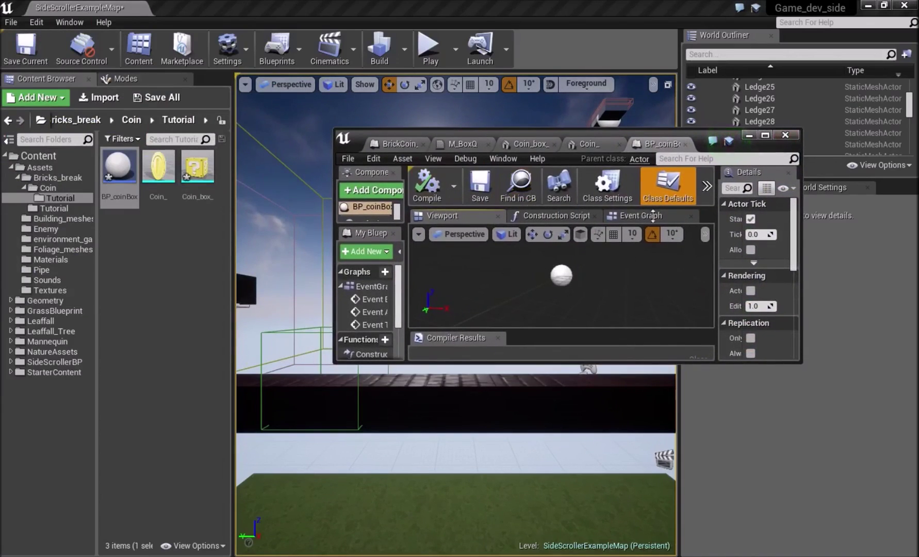
left_click_drag(598, 364, 599, 545)
left_click_drag(197, 166, 357, 226)
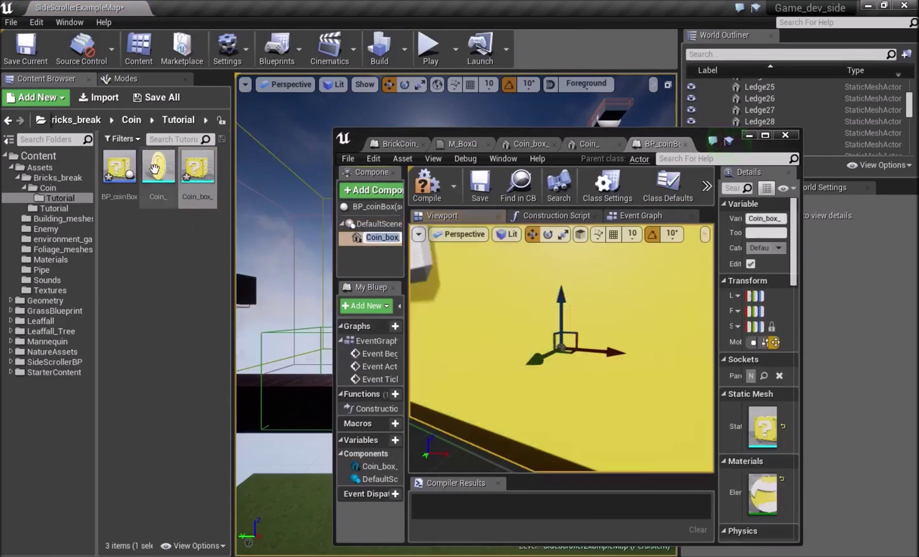
left_click_drag(155, 166, 381, 236)
left_click(362, 268)
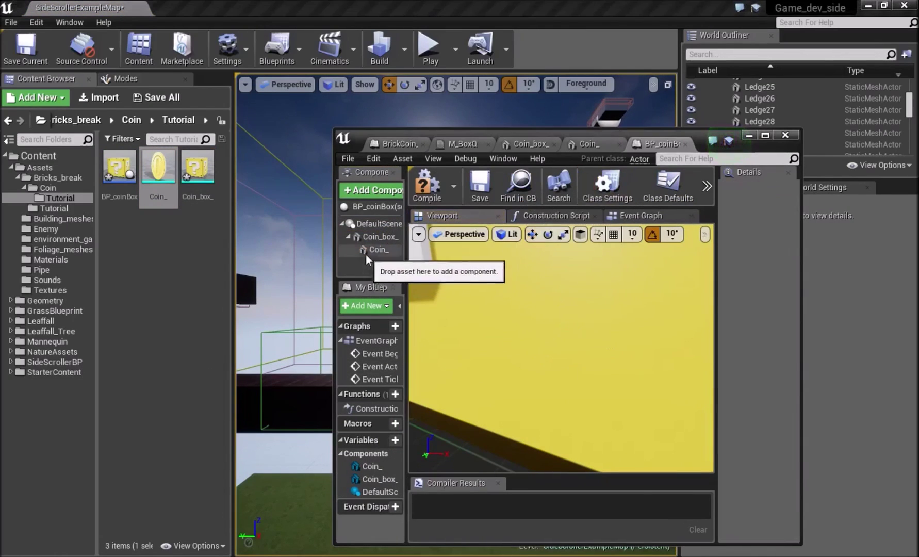
left_click(366, 255)
key("Delete")
Add the Coin_ mesh to BP_coinBox as a component directly under DefaultSceneRoot and maximize the Blueprint editor.
left_click(376, 224)
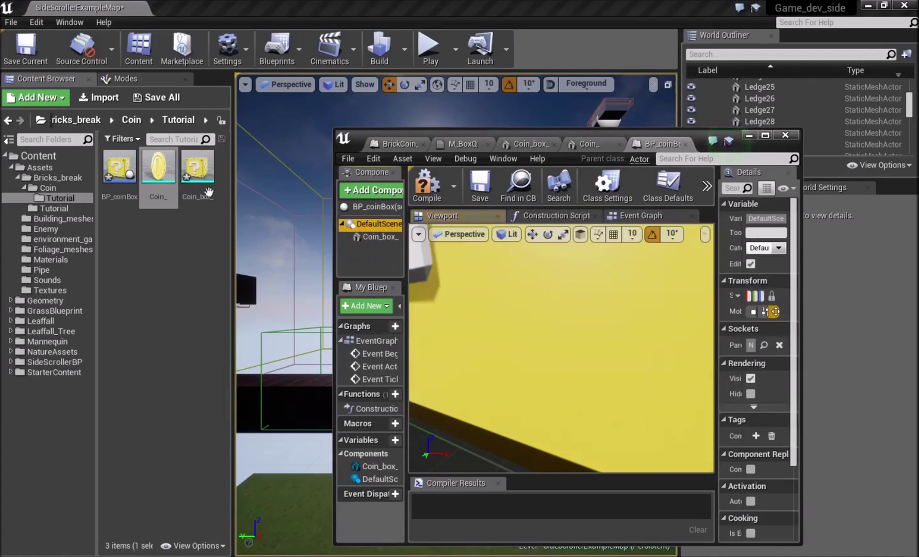
left_click_drag(158, 166, 381, 227)
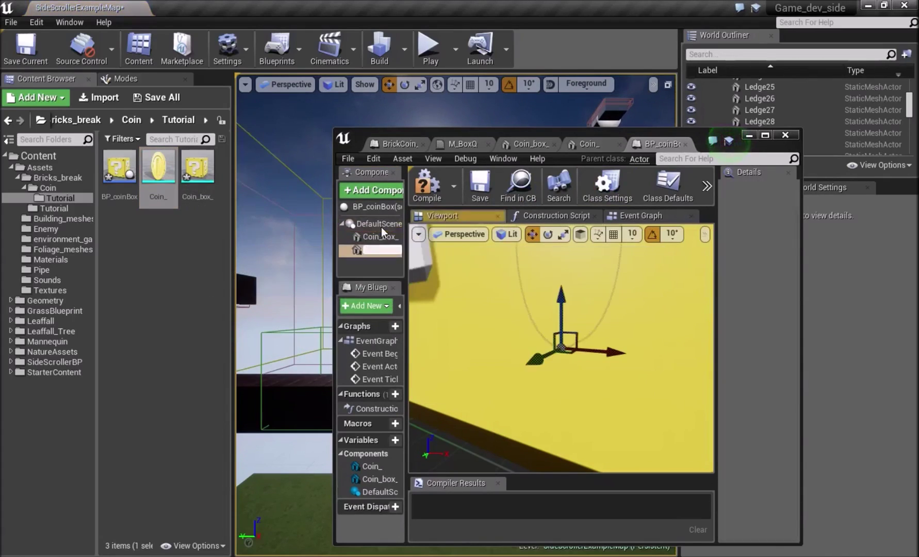
key("Return")
left_click(358, 259)
left_click(766, 136)
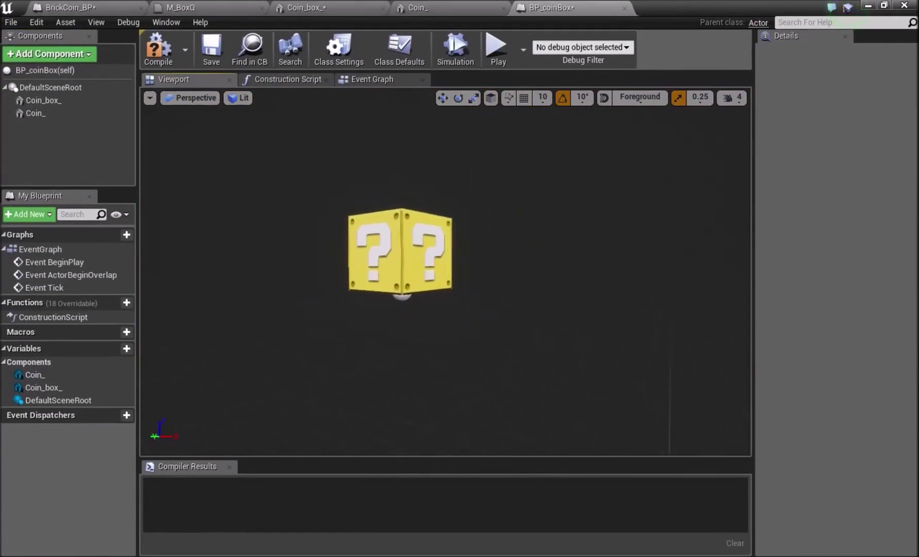
Add a Box Collision component to BP_coinBox as a child of Coin_.
left_click(35, 113)
right_click_drag(445, 272, 421, 310)
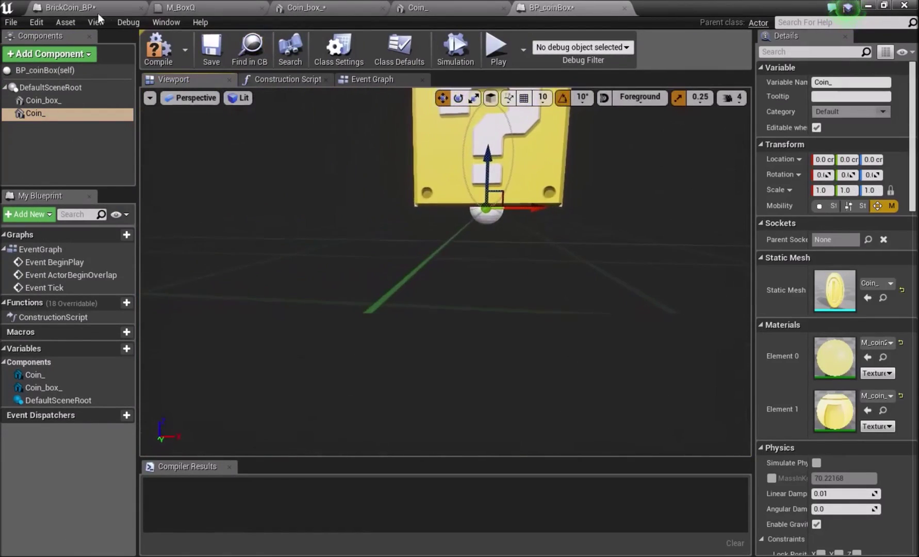
left_click(75, 54)
type("box co")
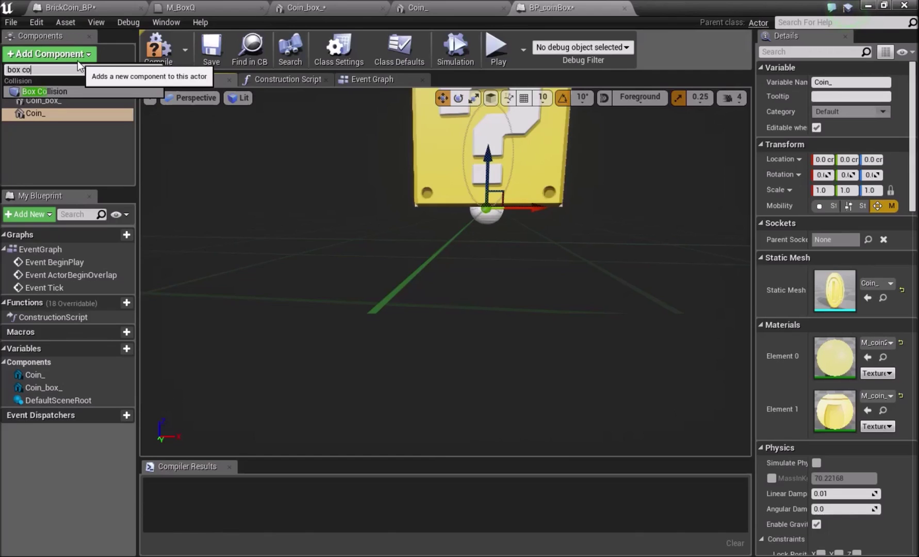
type("lli")
left_click(86, 91)
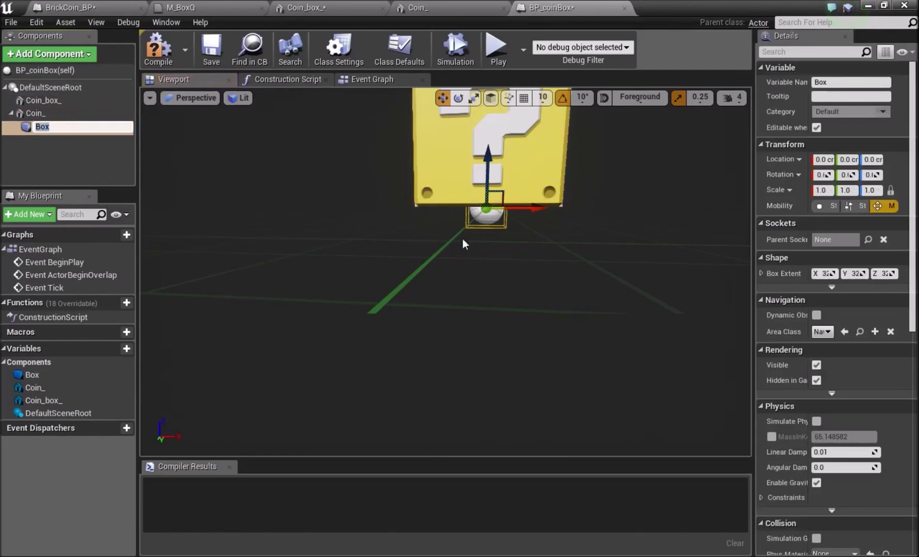
Scale the Box collision component to 2.0 on all axes and raise it to a Z location of about 43 cm.
key("w")
right_click_drag(463, 238, 464, 206)
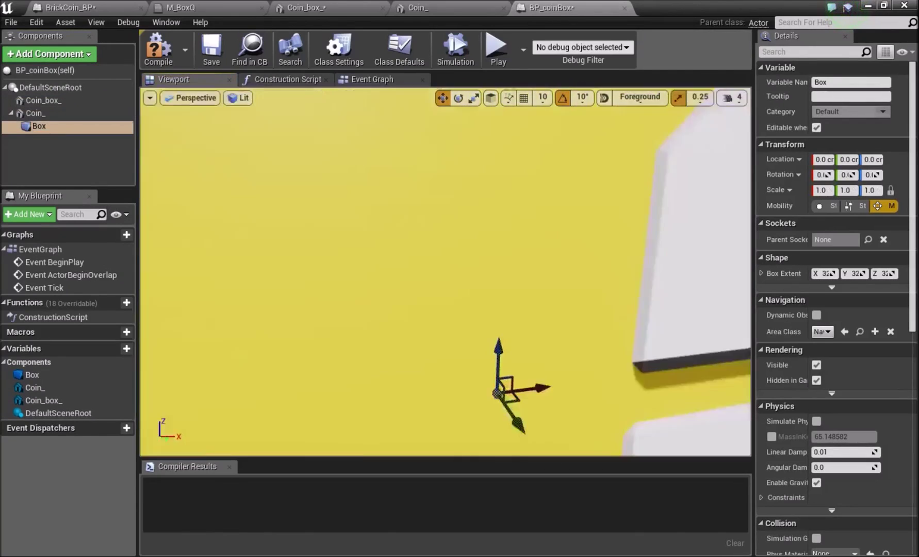
key("s")
right_click_drag(480, 279, 441, 216)
key("s")
left_click_drag(439, 217, 441, 205)
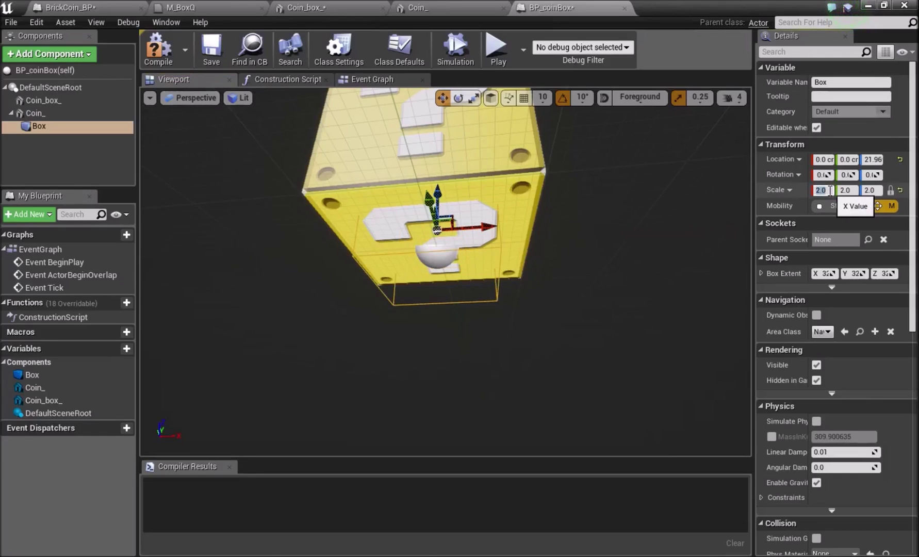
left_click_drag(435, 196, 435, 182)
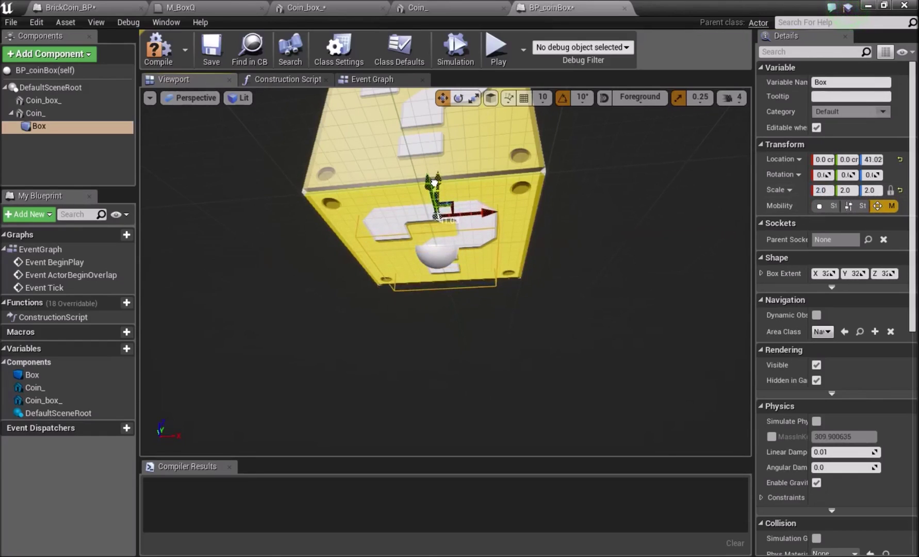
Attach the Box collision component directly to DefaultSceneRoot instead of Coin_.
key("d")
right_click_drag(434, 181, 392, 154)
key("w")
key("s")
key("w")
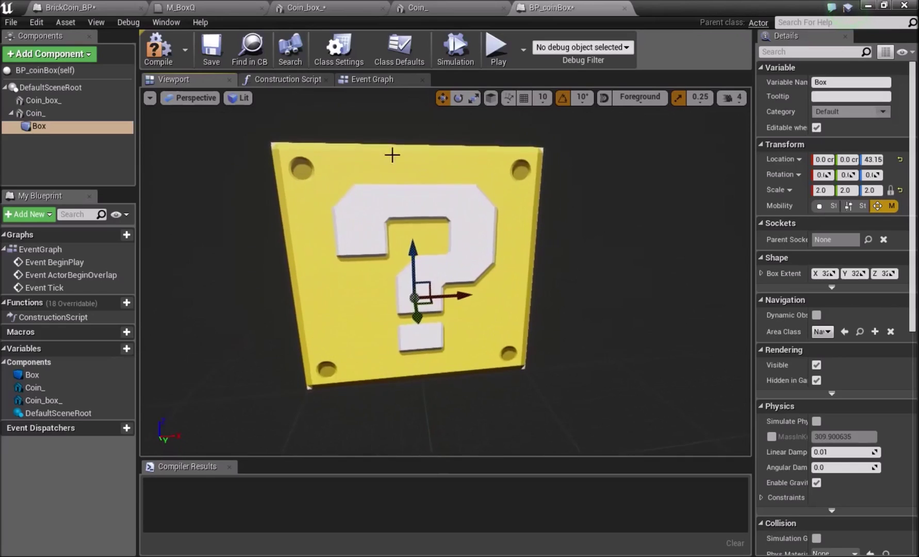
left_click_drag(34, 126, 44, 86)
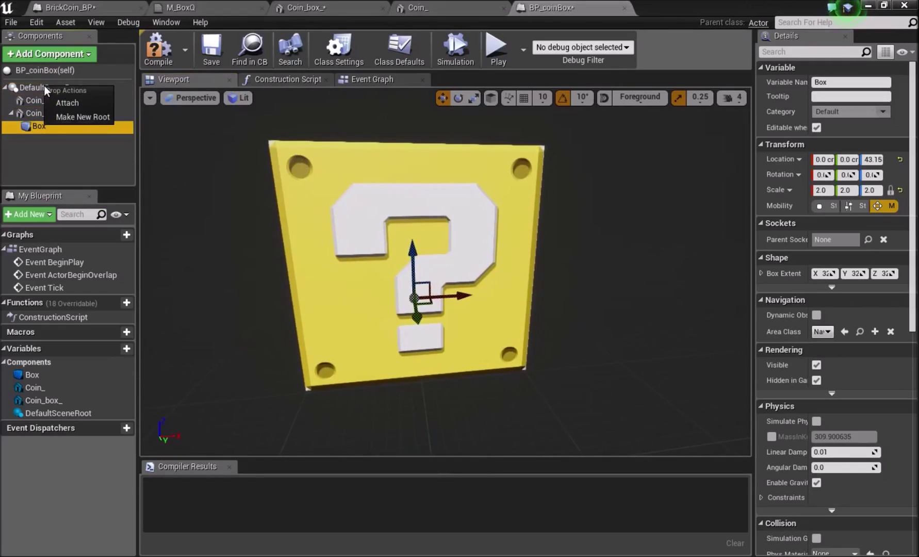
left_click(69, 104)
Add an OnComponentBeginOverlap event for the Box collision component to an empty area of the Event Graph.
left_click(367, 78)
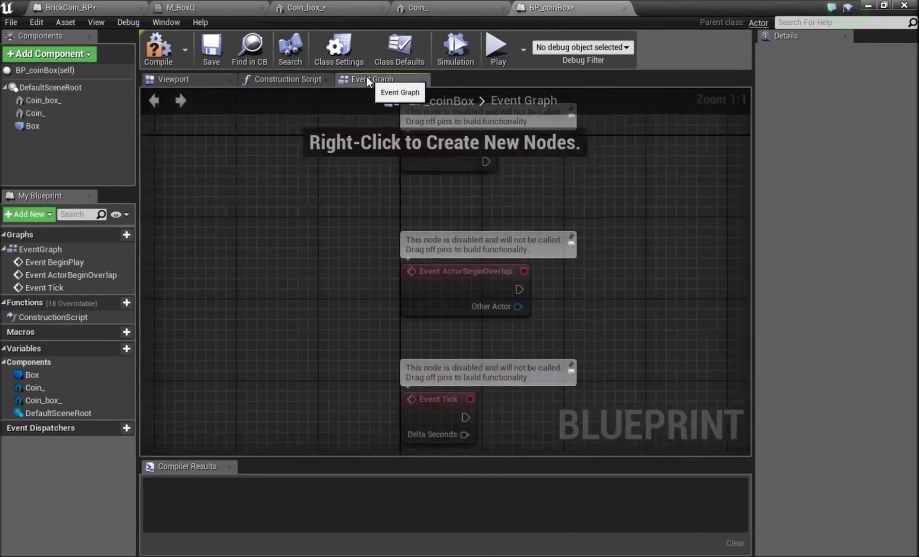
scroll(350, 176, "down", 5)
right_click_drag(292, 188, 408, 217)
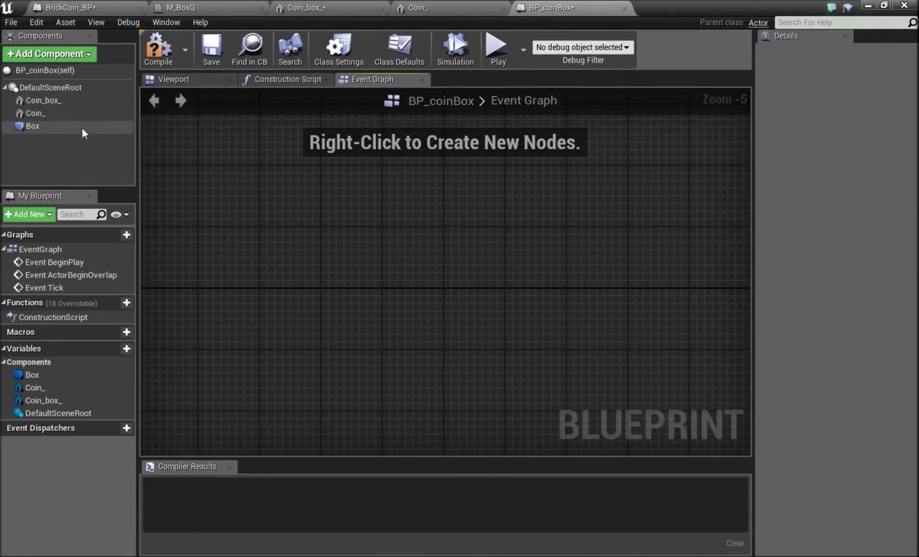
left_click(82, 128)
right_click(233, 164)
type("on o9v")
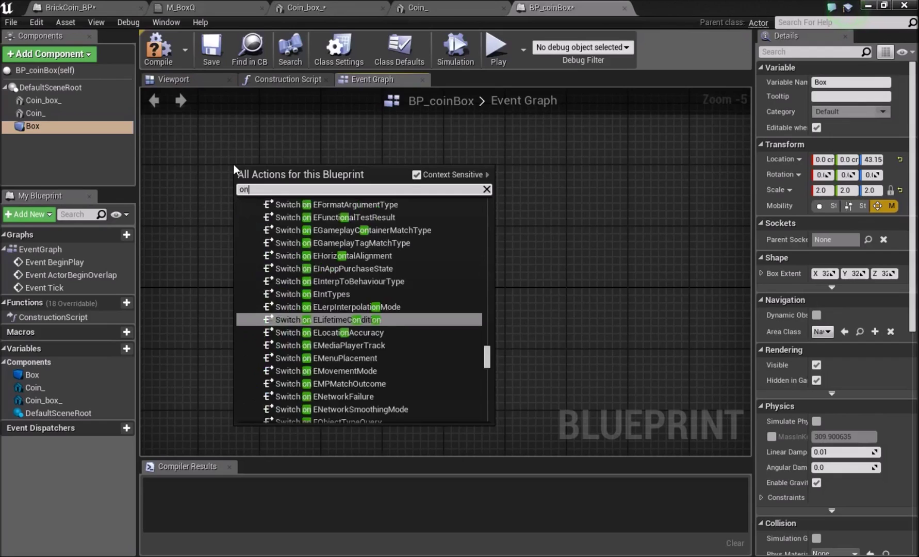
key("BackSpace")
key("BackSpace")
type("verlap")
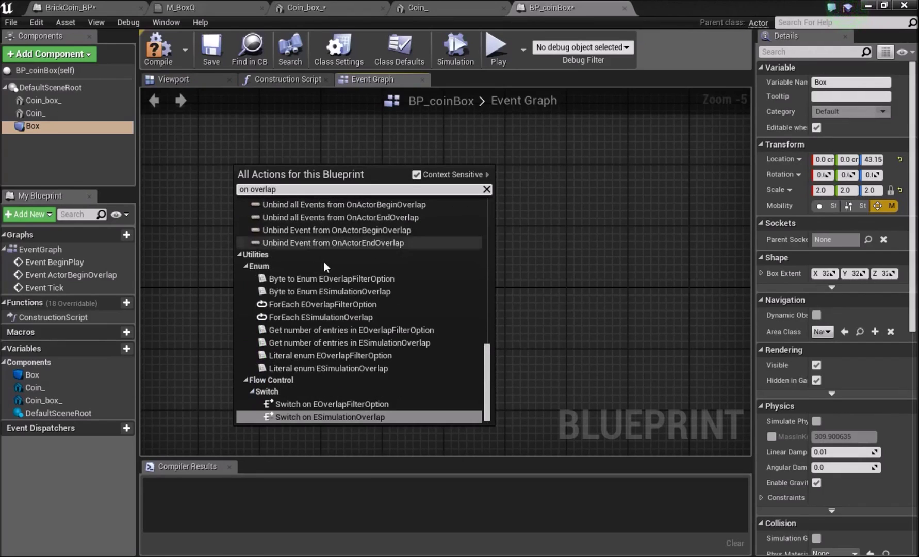
scroll(325, 264, "up", 15)
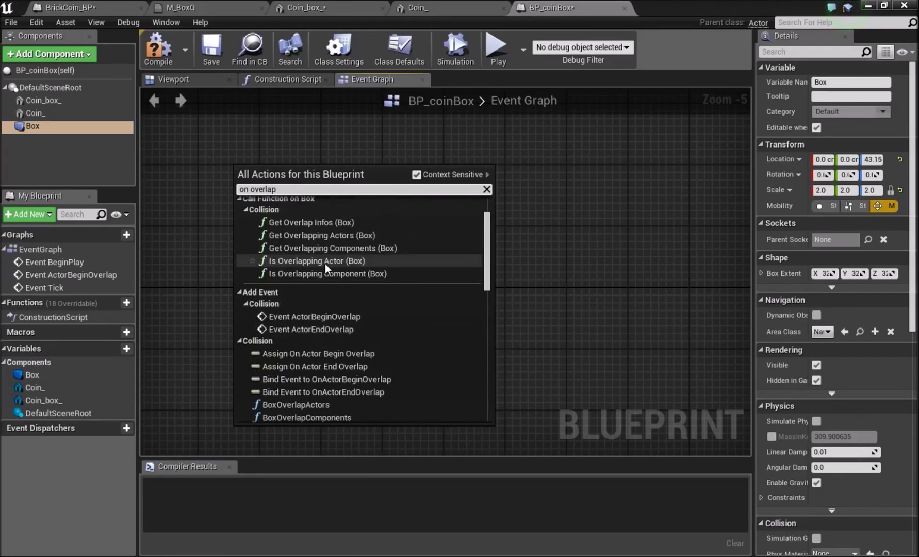
left_click(335, 227)
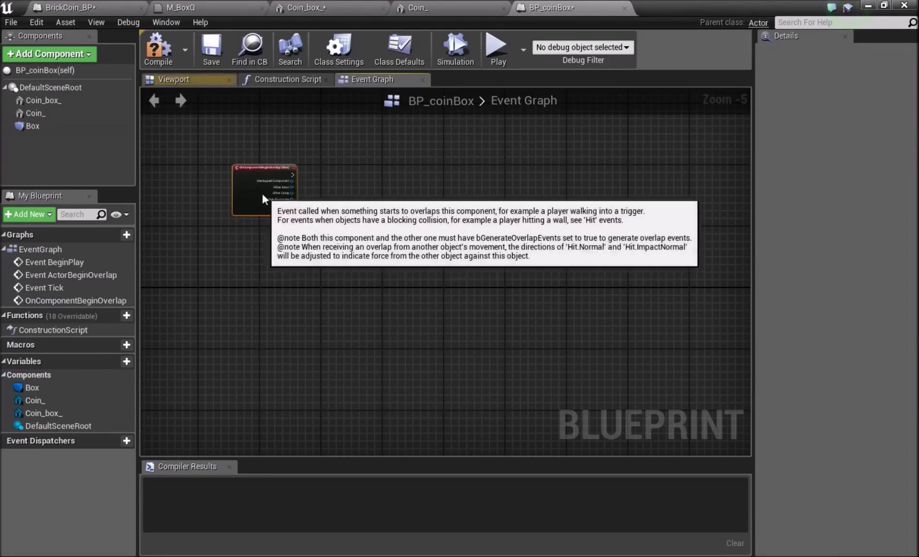
Add an AddRelativeLocation node targeting Coin_box_ to the Event Graph beside the overlap event.
scroll(245, 148, "up", 4)
right_click_drag(244, 148, 426, 196)
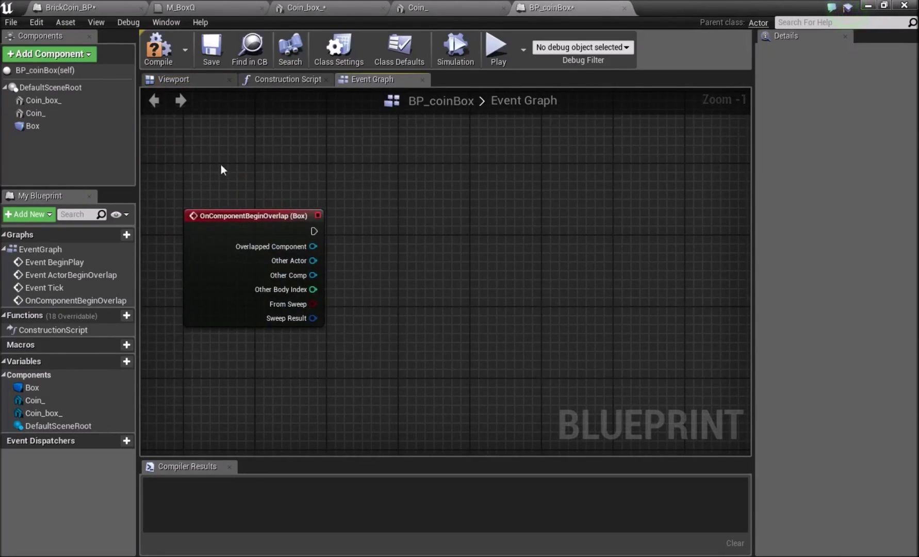
left_click(45, 100)
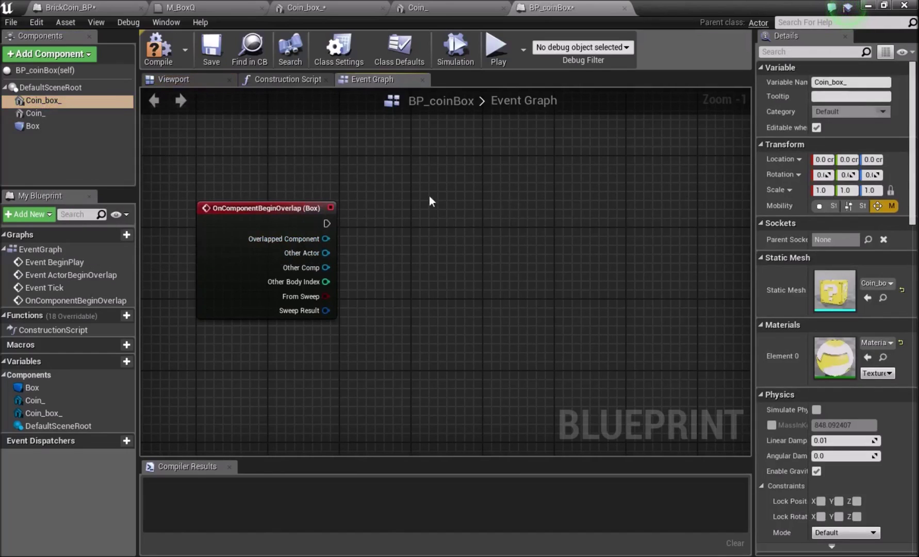
right_click(511, 203)
type("add")
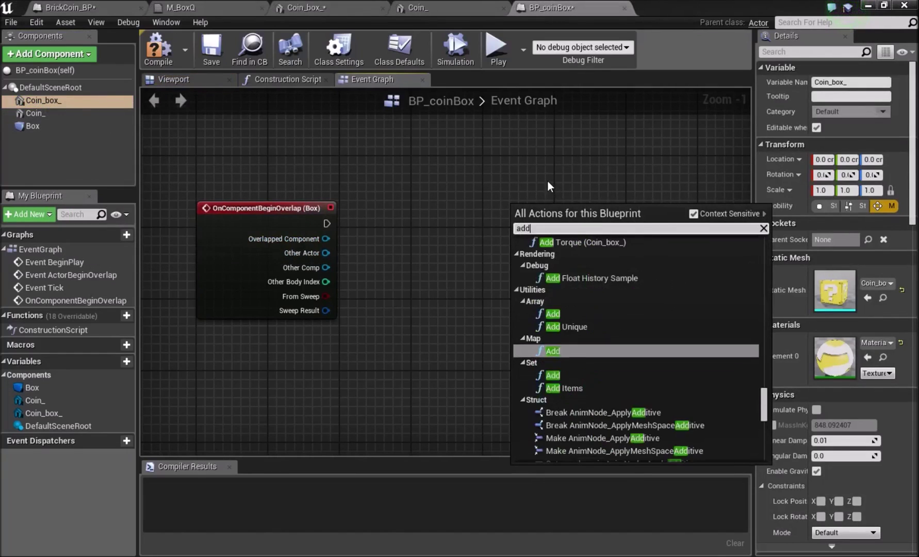
type(" relative")
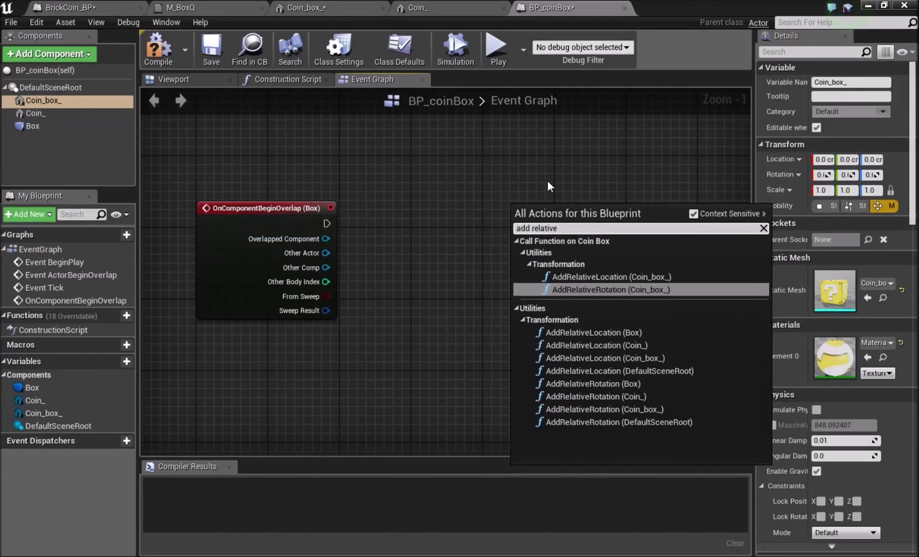
left_click(625, 277)
left_click_drag(593, 216, 565, 164)
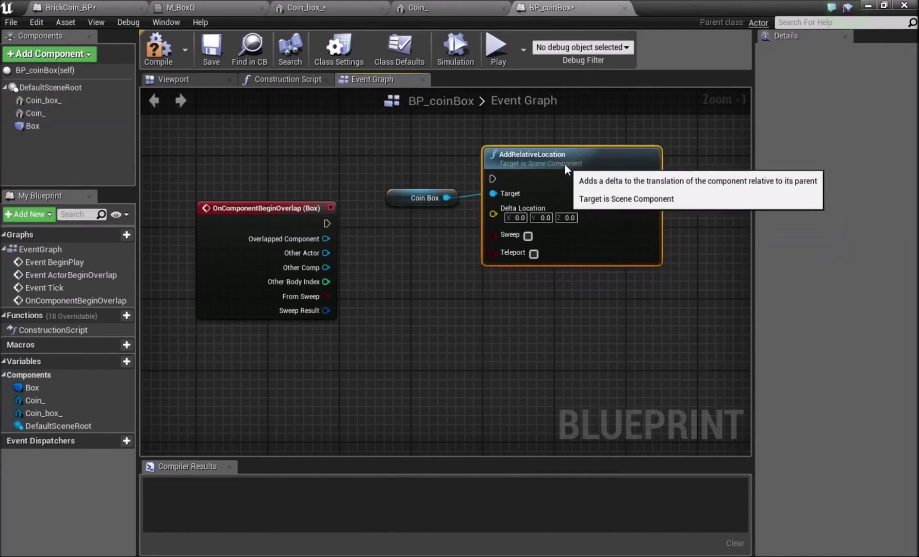
Move the Coin Box reference and its AddRelativeLocation node farther from the overlap event to make room between them.
left_click(422, 290)
left_click_drag(407, 196, 395, 169)
left_click_drag(369, 129, 621, 259)
left_click_drag(593, 172, 748, 253)
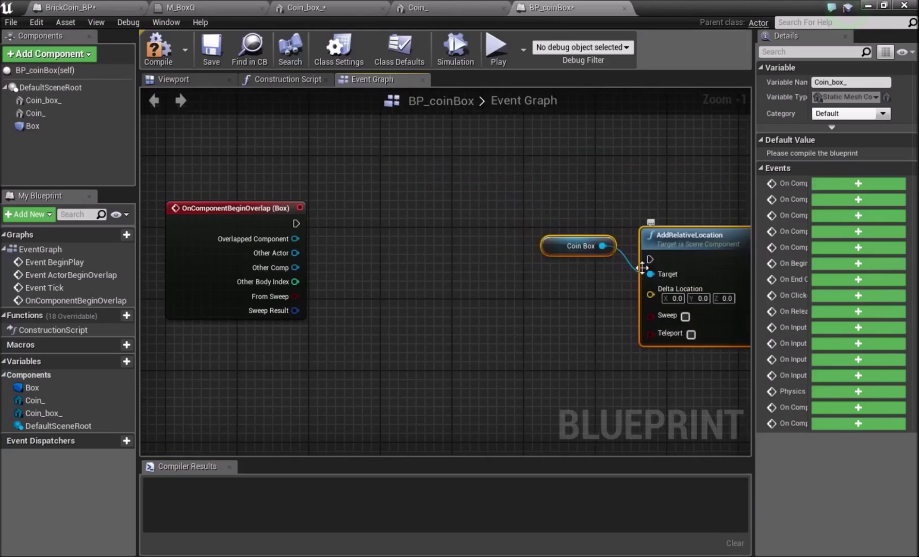
Add a Timeline node between the overlap event and the Coin Box AddRelativeLocation node, keeping its default name.
left_click(363, 201)
right_click(361, 201)
type("timeline")
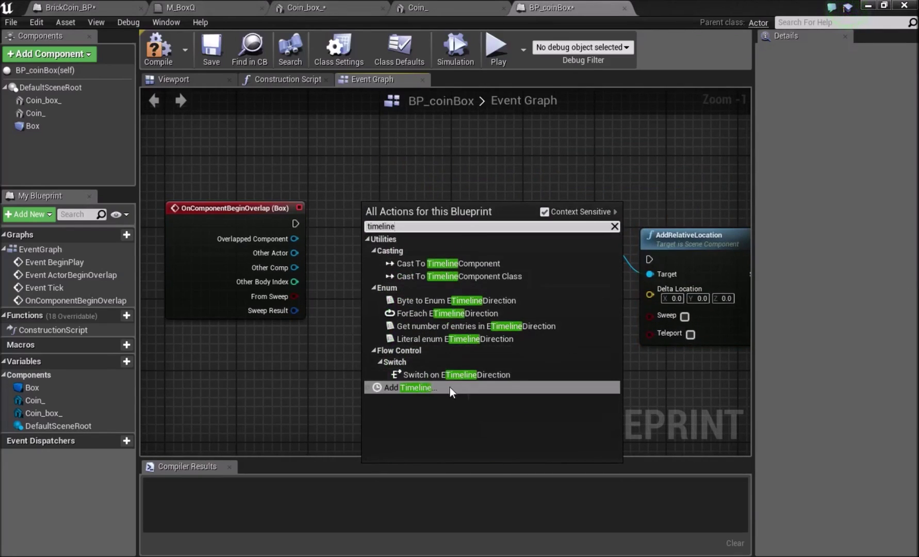
left_click(450, 388)
left_click_drag(748, 452, 435, 228)
left_click(433, 168)
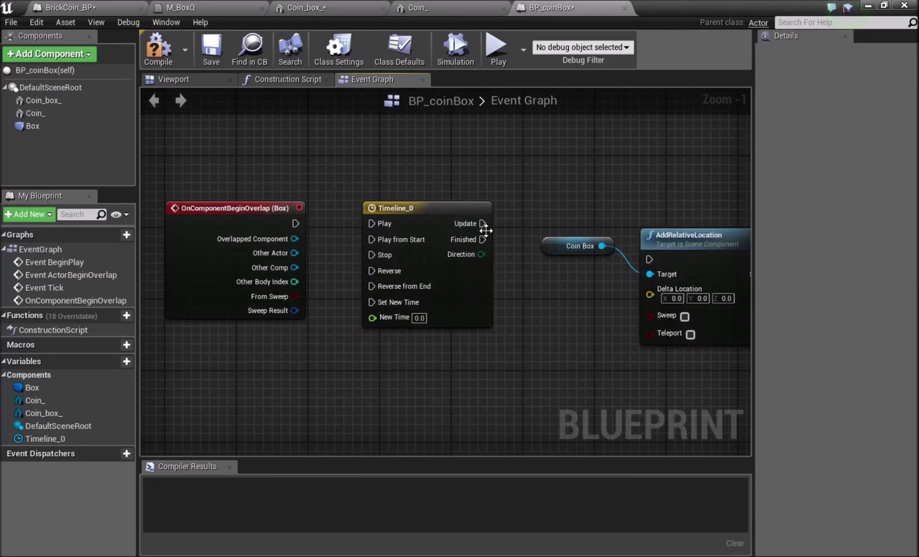
Wire the overlap event to Timeline_0's Play and its Update to the Coin Box AddRelativeLocation, and tidy the node layout.
left_click_drag(643, 277, 648, 197)
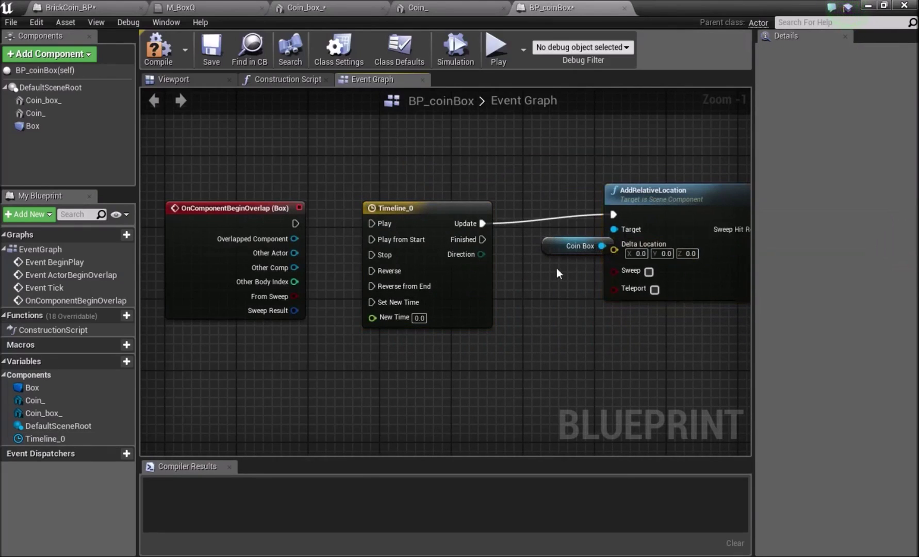
left_click_drag(553, 247, 510, 165)
left_click(413, 185)
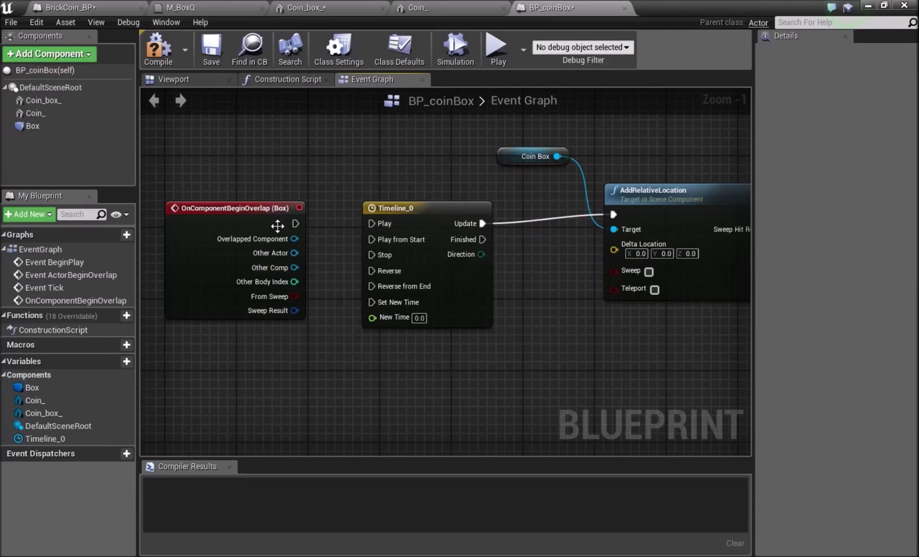
left_click_drag(296, 223, 382, 224)
right_click_drag(652, 342, 397, 301)
left_click_drag(451, 180, 442, 212)
left_click(636, 161)
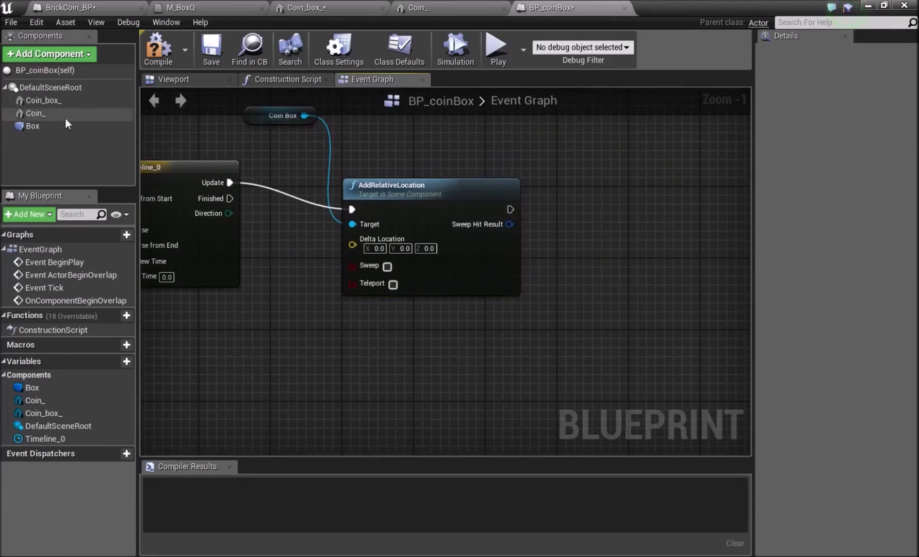
Add an AddRelativeLocation node targeting Coin_ below and beyond the existing node chain.
scroll(400, 354, "down", 2)
right_click_drag(396, 351, 383, 271)
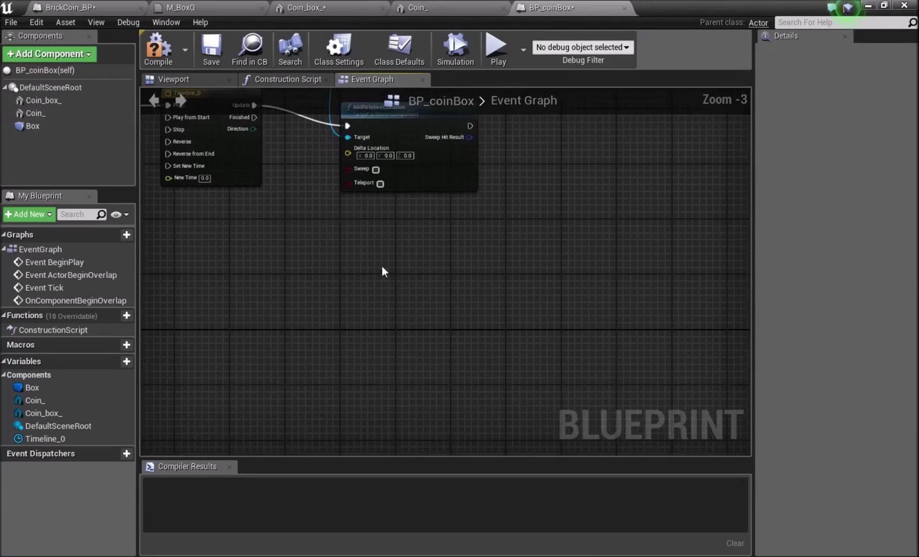
left_click(69, 114)
right_click(621, 264)
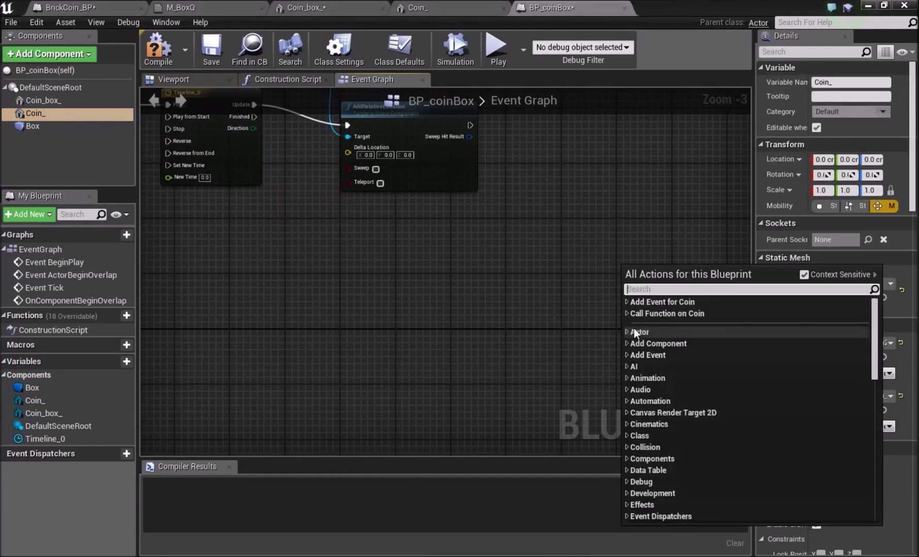
type("add r")
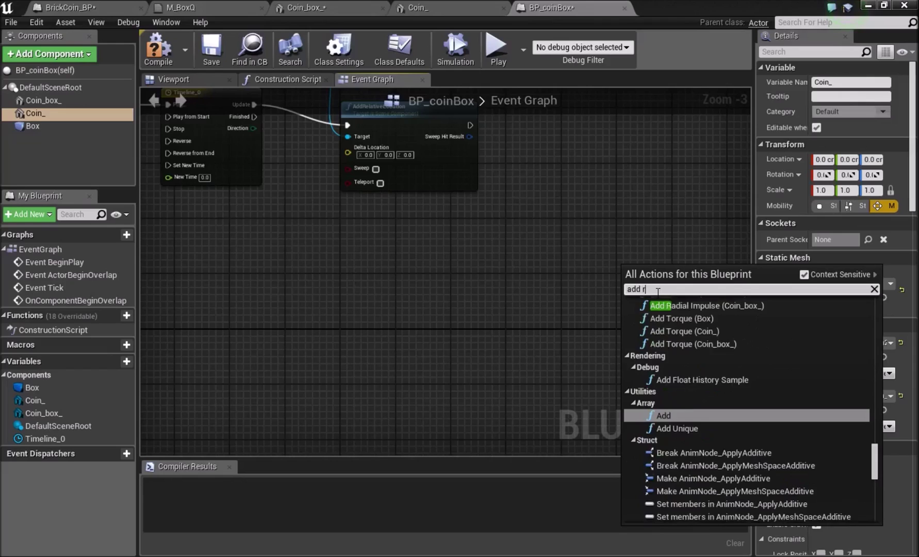
type("elative")
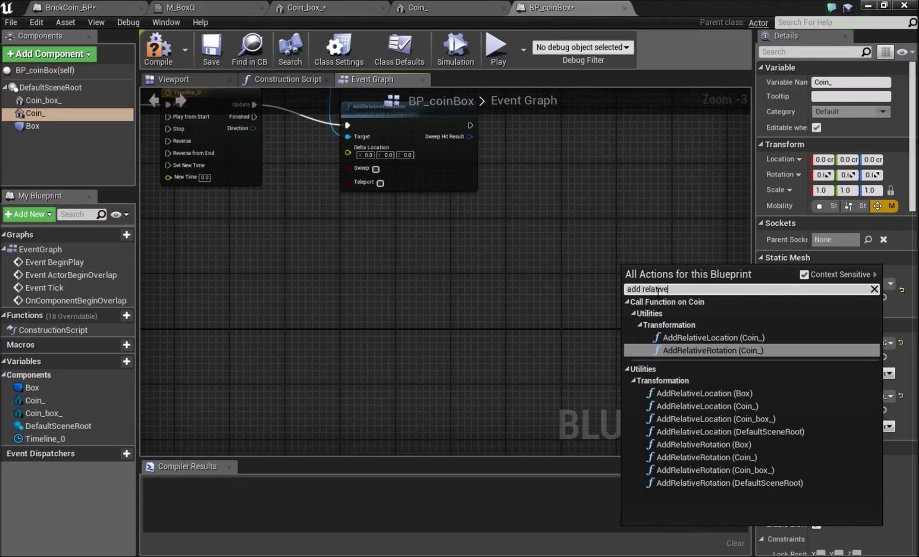
type(" loca")
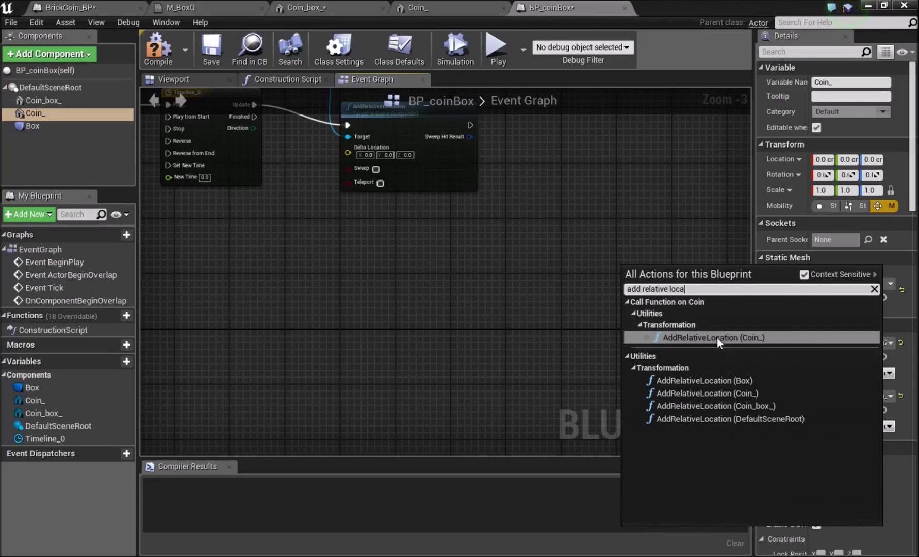
left_click(717, 337)
left_click_drag(655, 273, 655, 254)
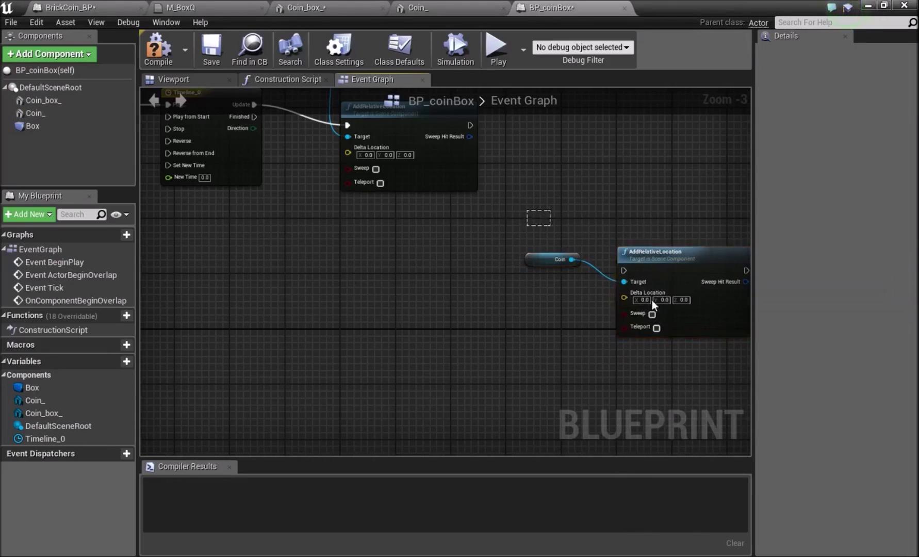
Add a second Timeline, played by the Coin Box AddRelativeLocation output, with its Update wired to the Coin AddRelativeLocation.
right_click_drag(313, 225, 297, 237)
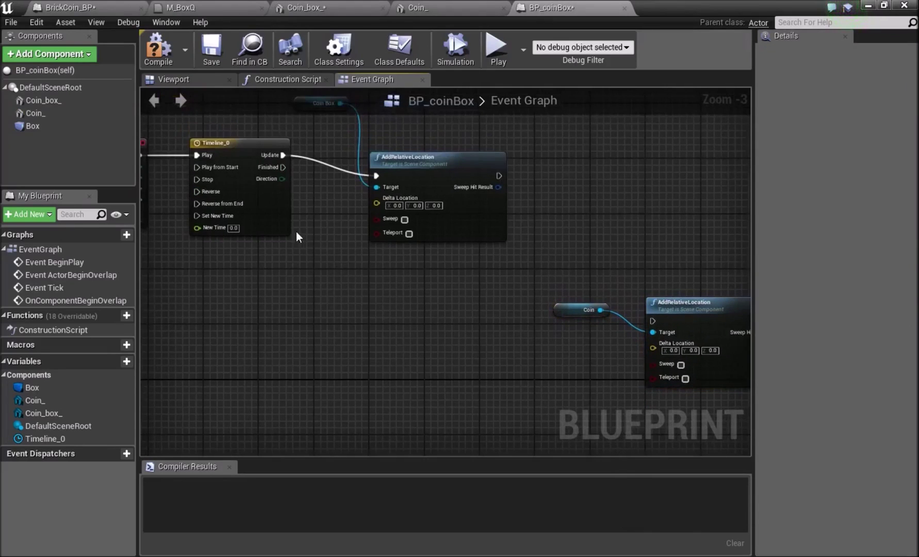
right_click(467, 314)
type("timelin")
key("Return")
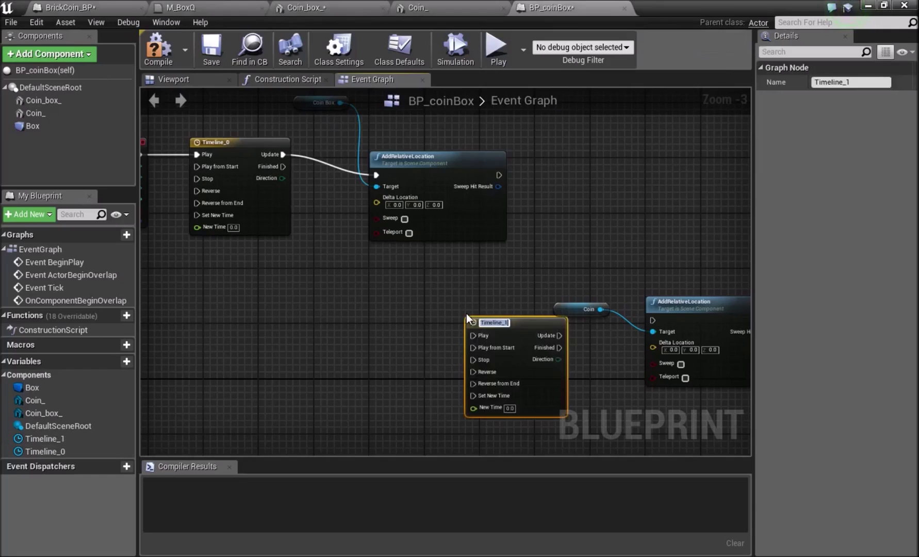
left_click_drag(560, 334, 653, 321)
left_click_drag(499, 173, 464, 242)
left_click_drag(462, 199, 493, 319)
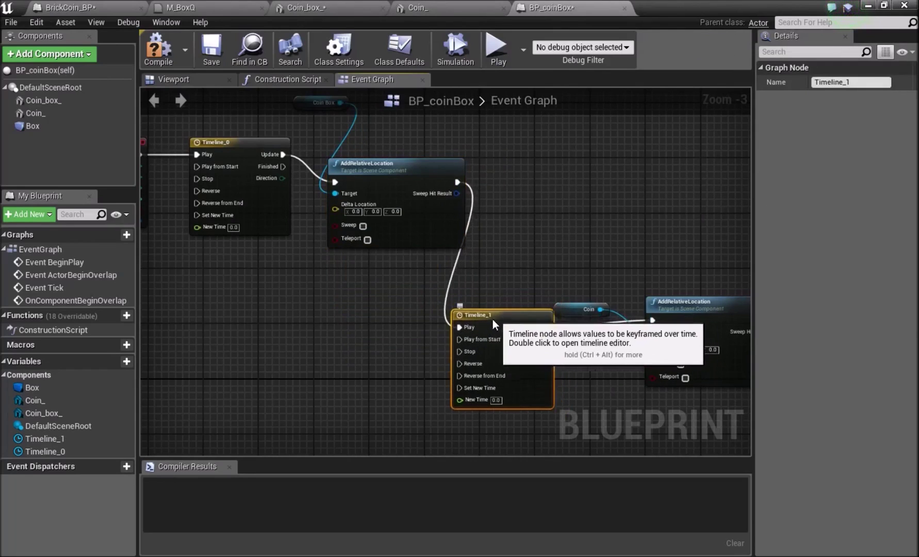
Add a Delay node with a duration of 2 after the Coin AddRelativeLocation node and place it close by.
right_click_drag(573, 328, 403, 259)
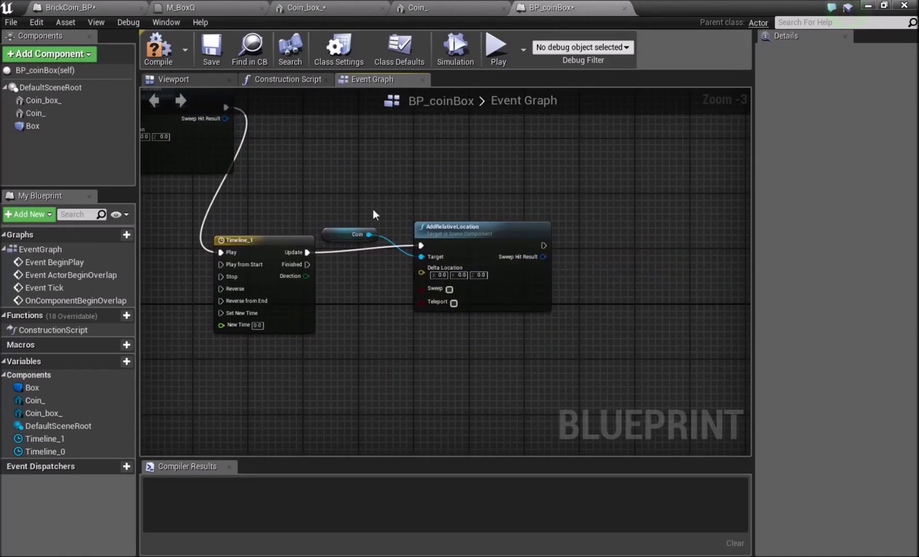
left_click_drag(373, 210, 452, 210)
left_click(670, 189)
right_click_drag(671, 189, 625, 207)
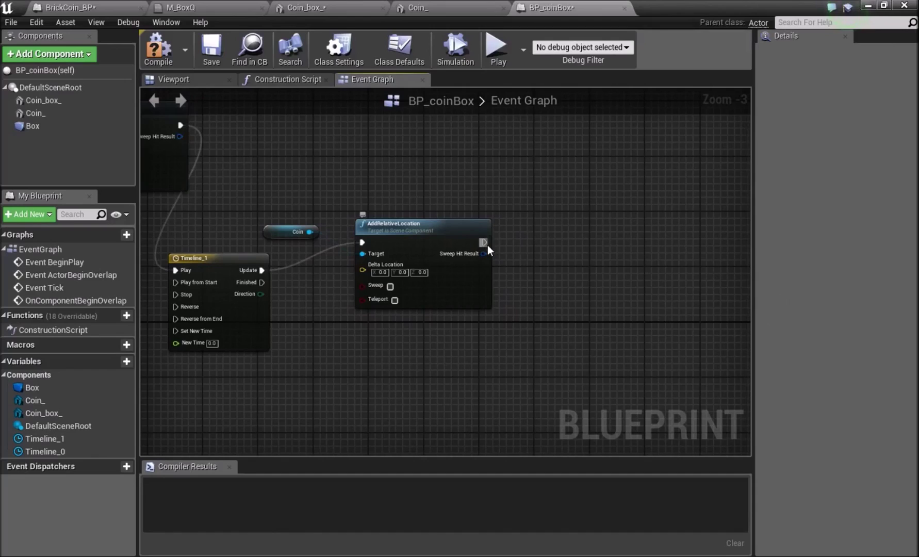
left_click_drag(487, 245, 600, 284)
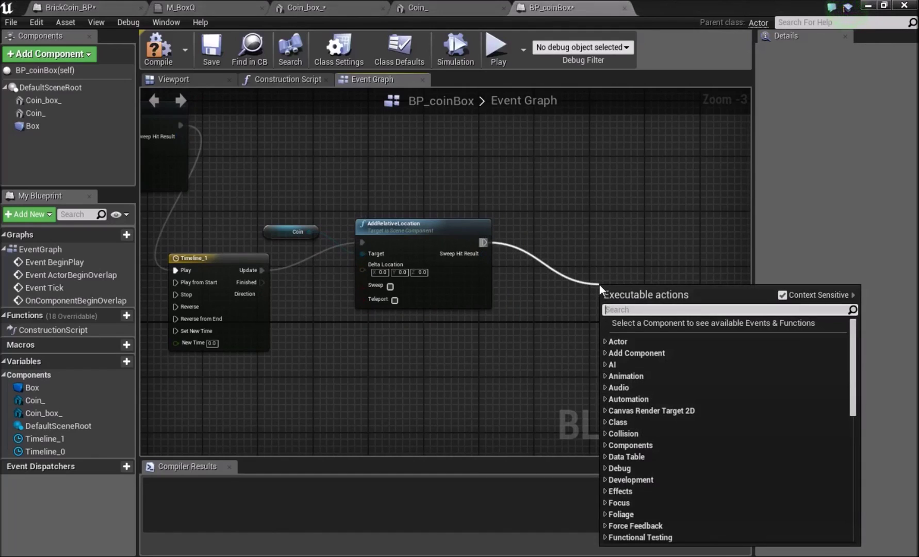
type("delay")
key("Return")
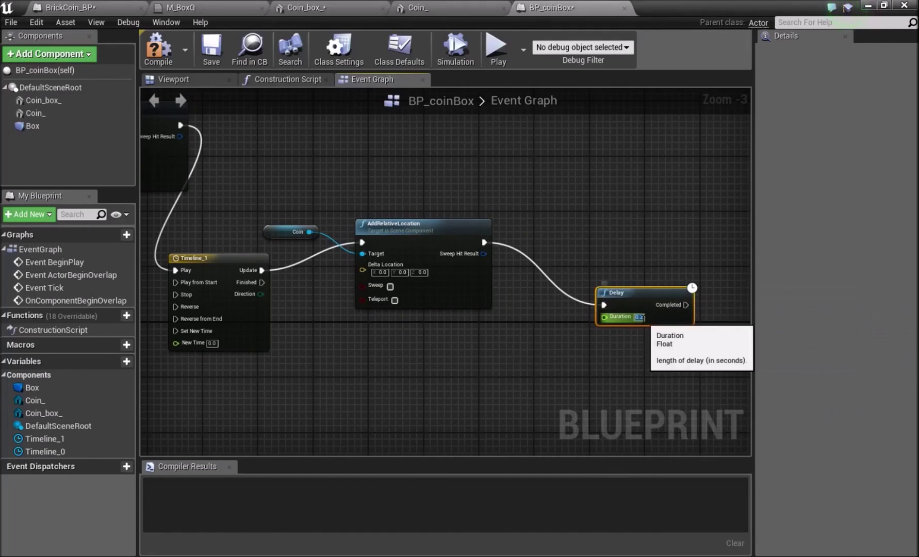
scroll(644, 325, "down", 3)
right_click_drag(608, 304, 513, 288)
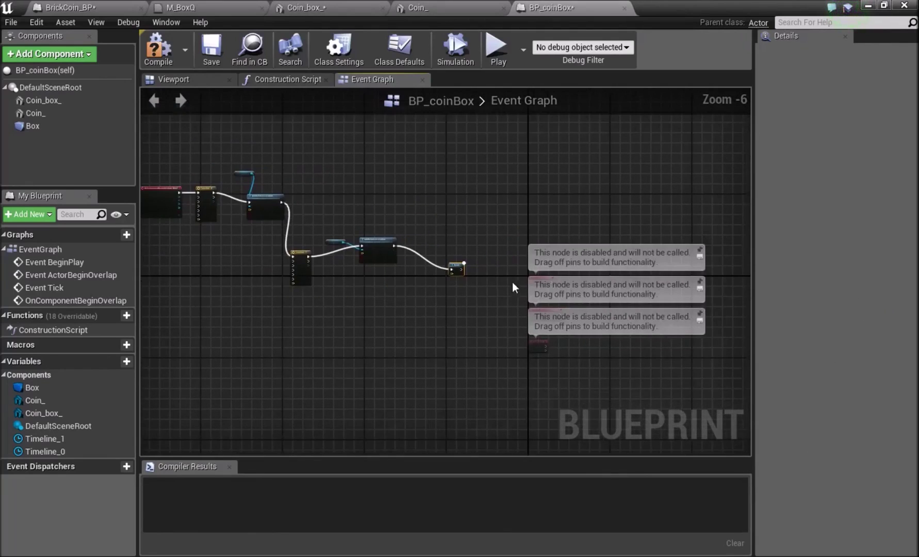
scroll(462, 269, "up", 5)
right_click_drag(387, 216, 333, 217)
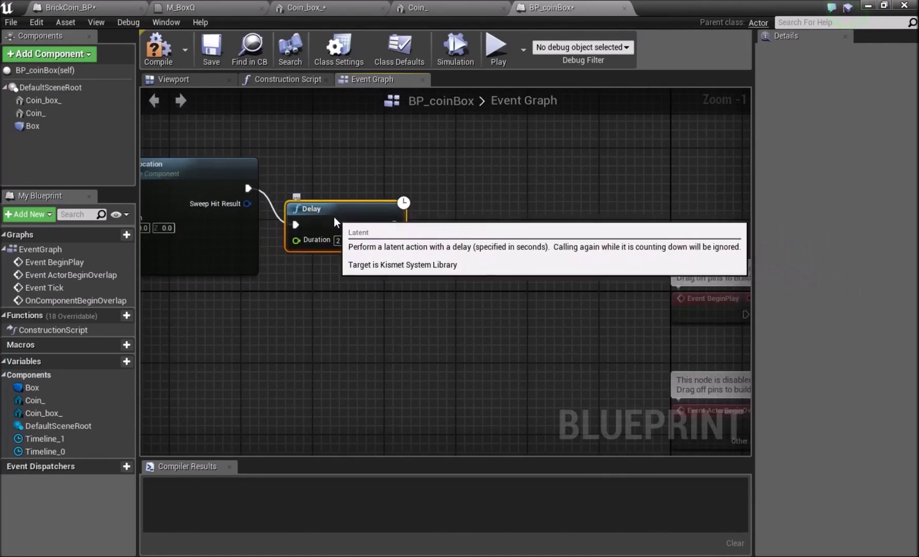
Add a DestroyComponent node targeting Coin_, run by the Delay's Completed output.
left_click_drag(396, 225, 490, 239)
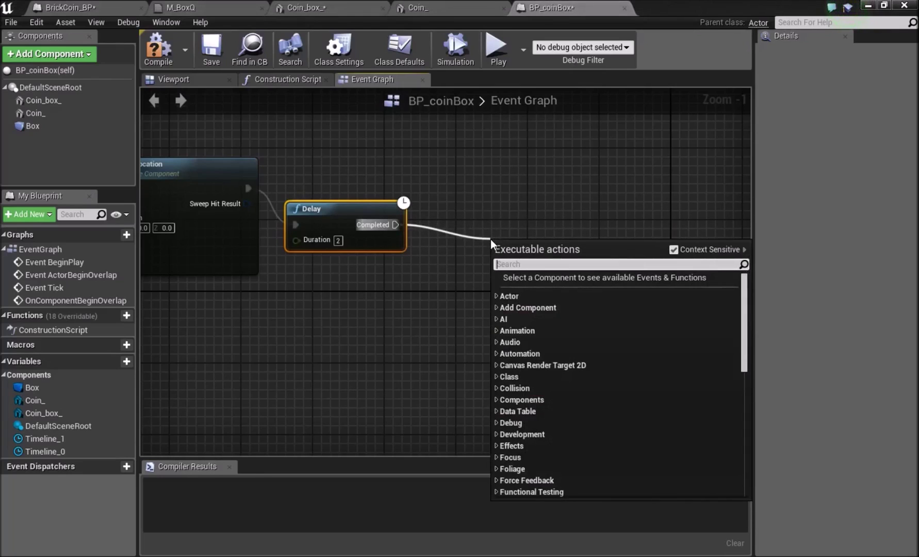
type("d")
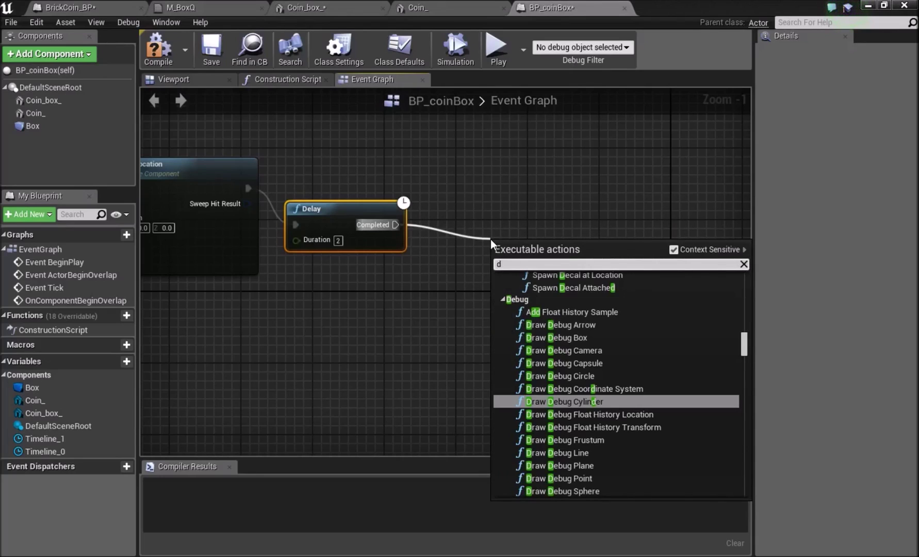
key("BackSpace")
type("destroy ac")
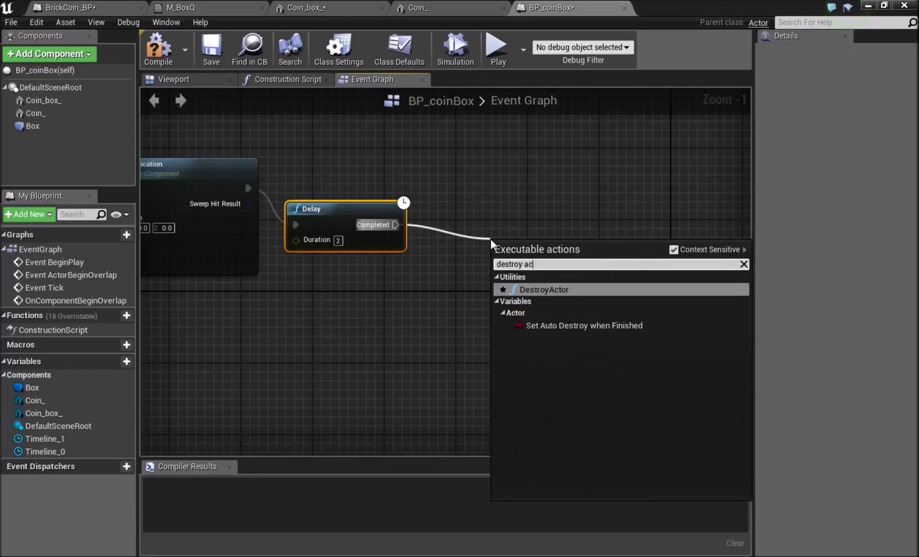
key("BackSpace")
key("BackSpace")
type("compo")
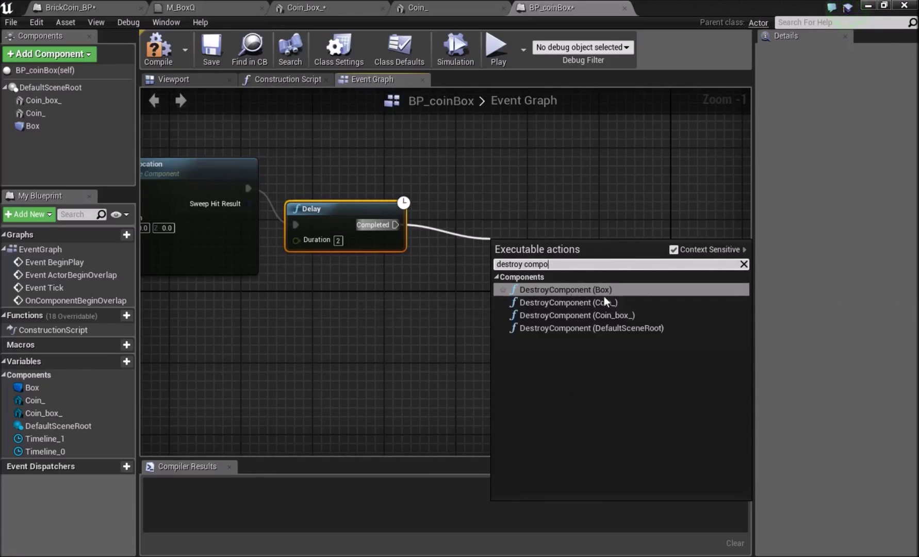
left_click(577, 303)
Arrange the DestroyComponent node and its Coin reference neatly beside the Delay node.
left_click(438, 270)
mouse_move(520, 248)
left_mouse_down()
mouse_move(529, 225)
mouse_move(512, 257)
left_mouse_up()
left_click(413, 205)
left_click_drag(420, 211, 454, 161)
left_click_drag(534, 262, 525, 234)
left_click(497, 299)
Open Timeline_0 for editing.
right_click_drag(189, 306, 390, 304)
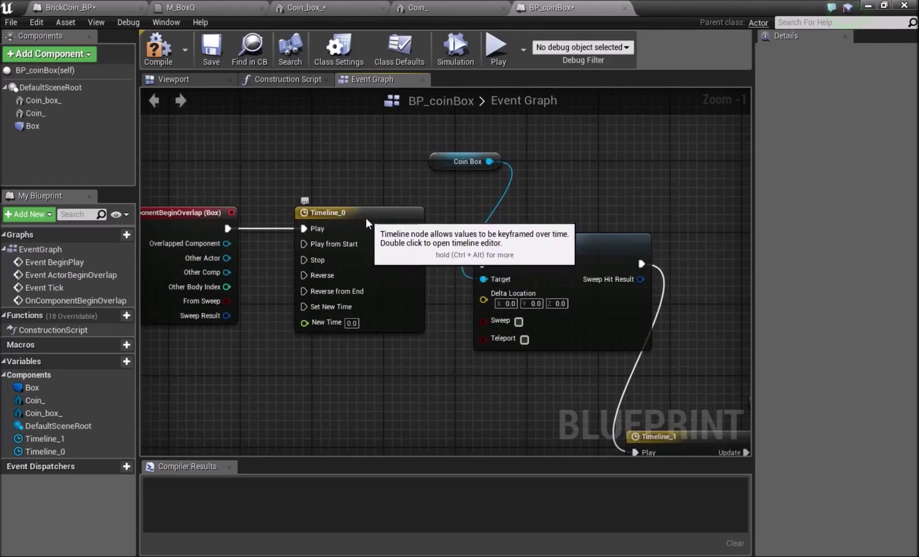
double_click(366, 219)
left_click(155, 115)
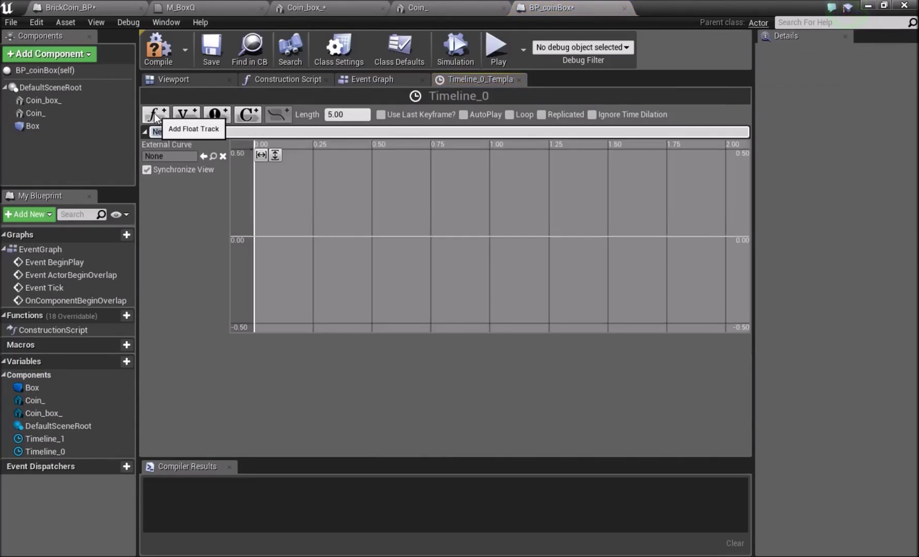
left_click(171, 294)
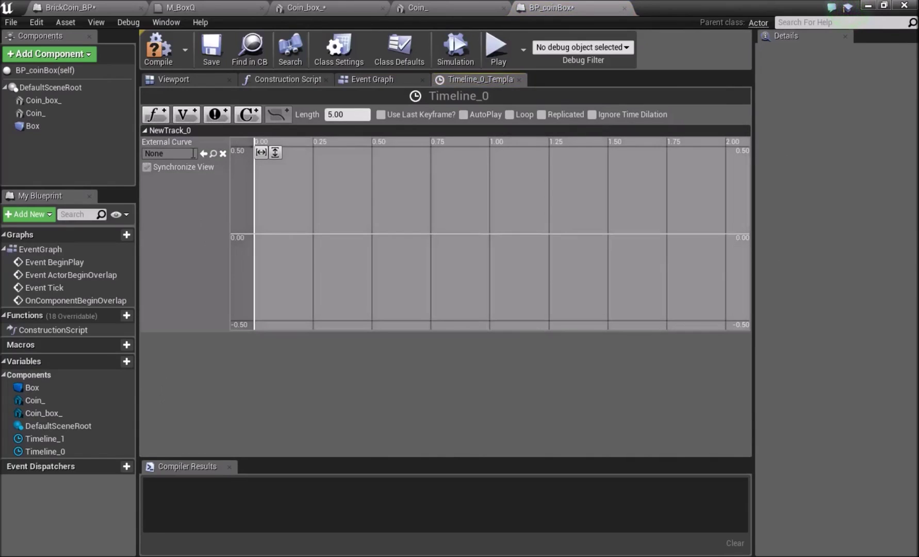
right_click(156, 130)
left_click(184, 152)
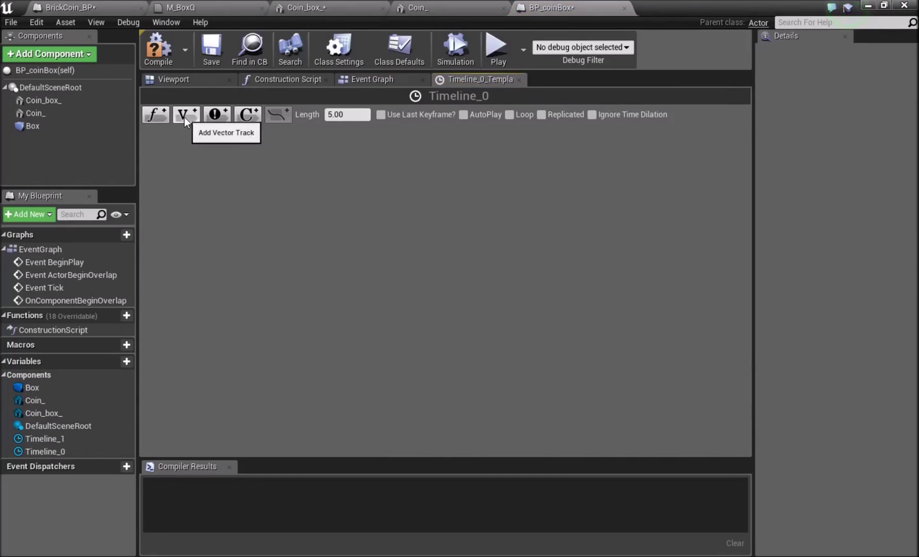
Add a vector track to Timeline_0 and hide its X and Y curves so that only Z is editable.
left_click(184, 117)
left_click(267, 155)
left_click(266, 152)
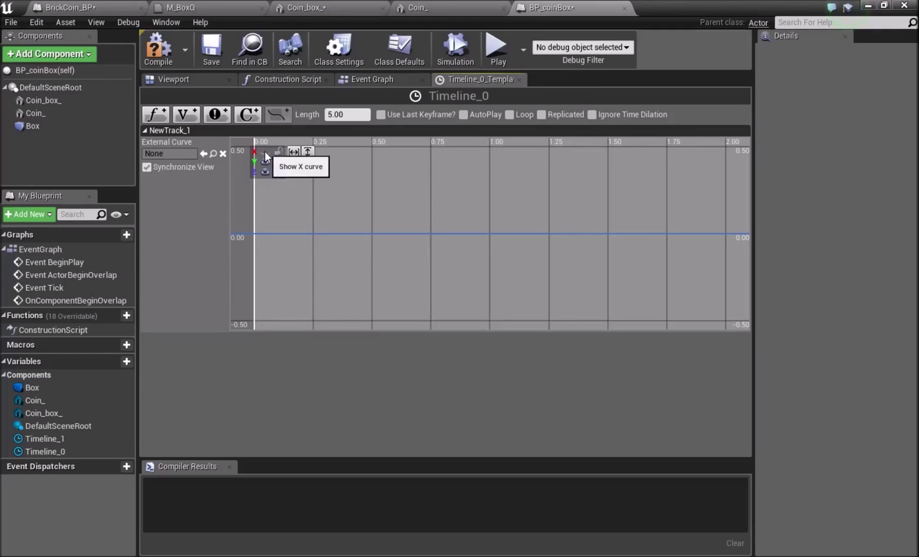
left_click(267, 161)
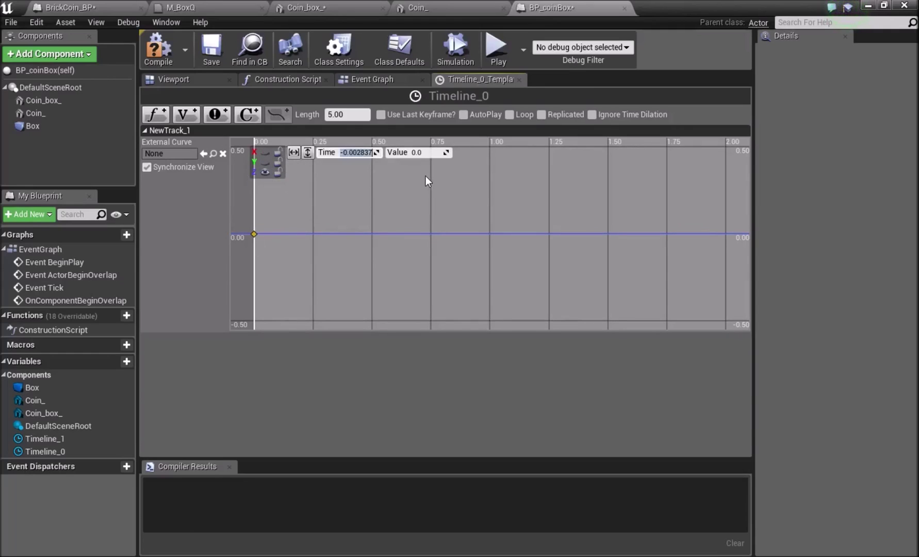
Add Z-curve keys to Timeline_0's track at time 0 with value 0 and at time 1 with value 2.
type("0")
key("Return")
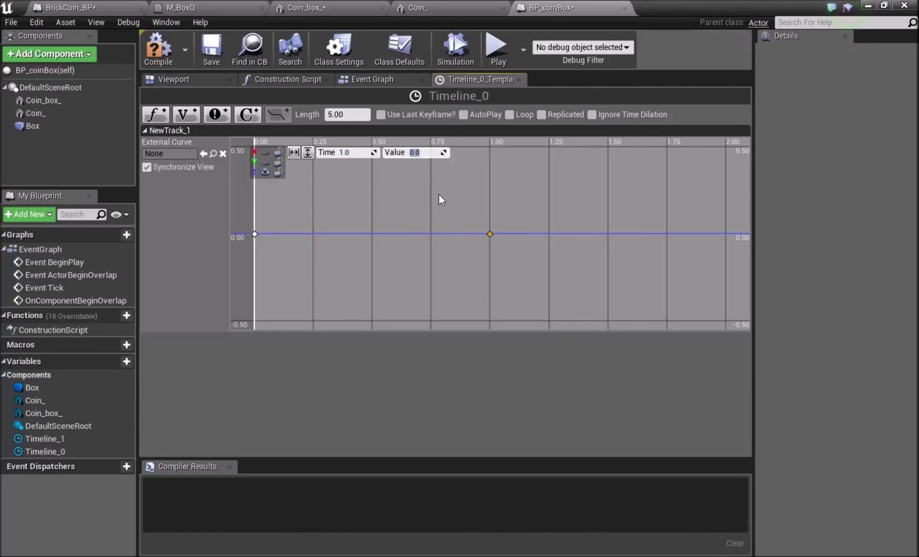
type("2")
key("Return")
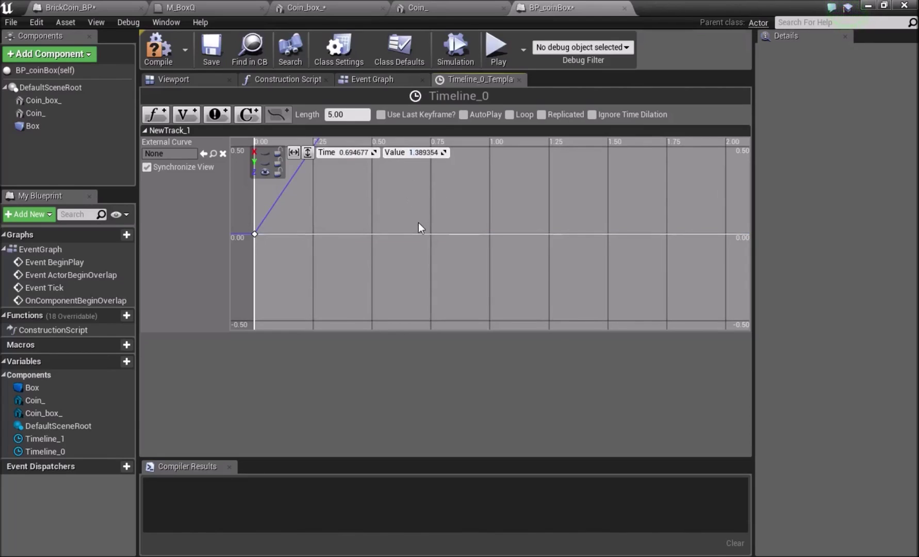
Delete the two extra Z-curve keys lying between time 0 and time 1.
scroll(436, 227, "down", 9)
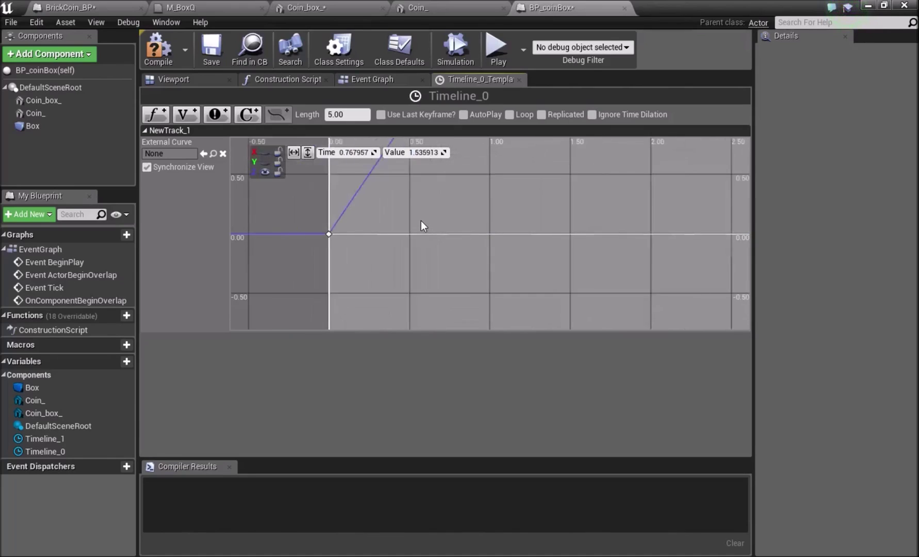
right_click_drag(523, 183, 432, 294)
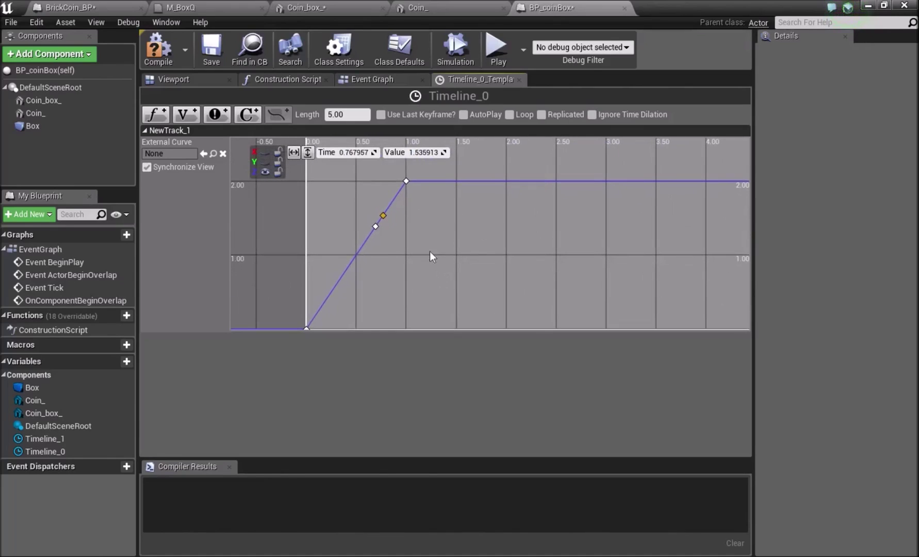
key("Delete")
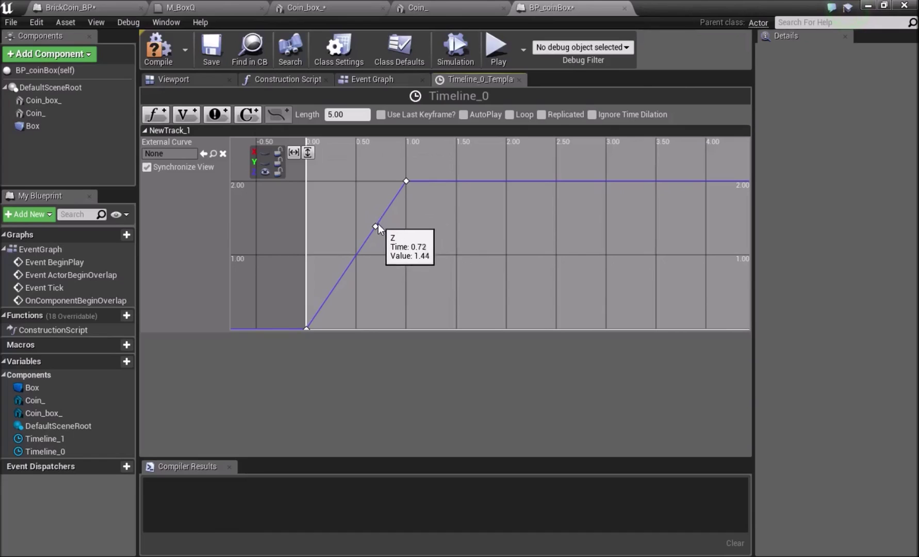
key("Delete")
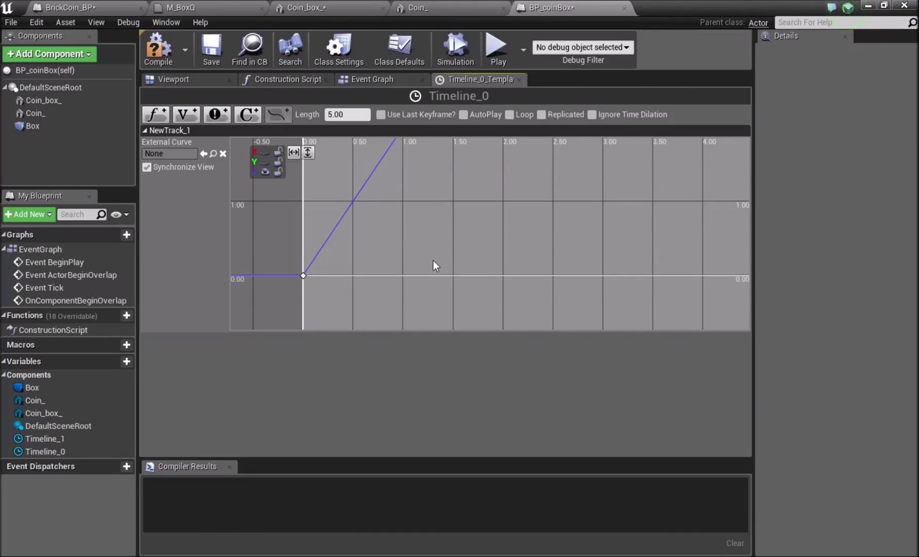
Add a third Z-curve key to Timeline_0's track at time 2 with value -2.
left_click(433, 261, "shift")
right_click_drag(423, 237, 391, 291)
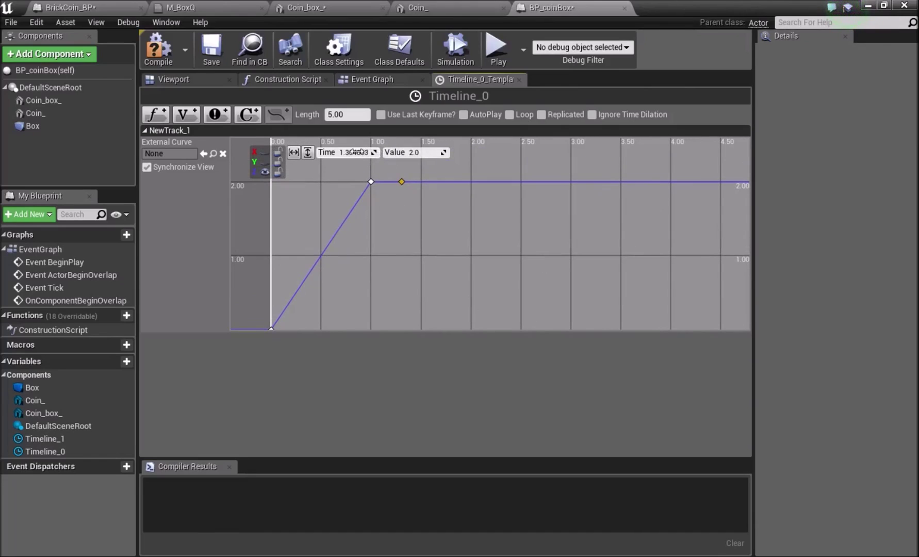
type("2")
key("Return")
left_click(421, 154)
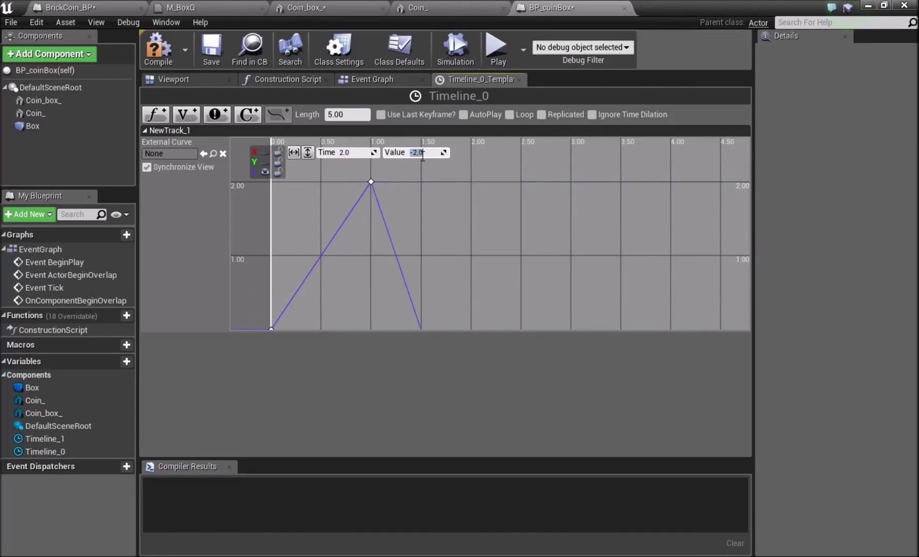
Compile the Blueprint and connect Timeline_0's New Track 1 output to Delta Location on the Coin Box AddRelativeLocation node.
left_click(164, 55)
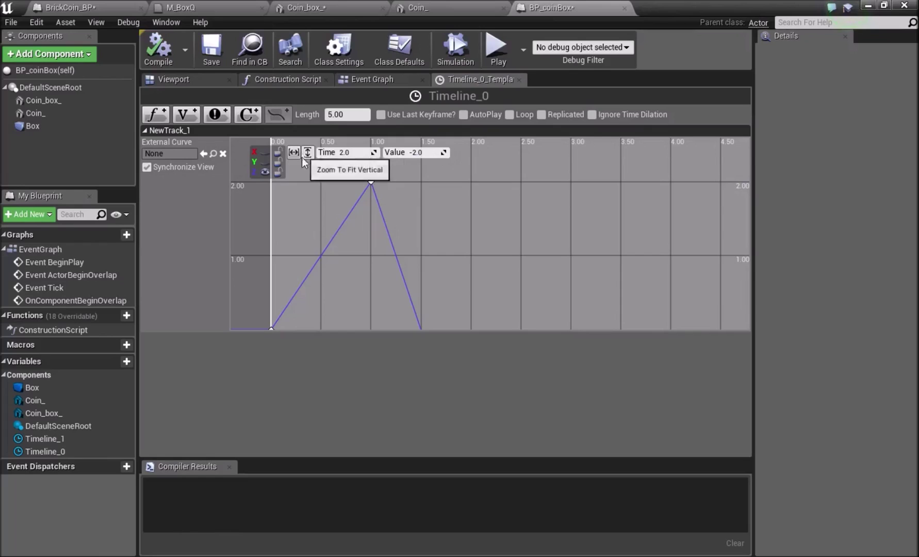
right_click_drag(375, 209, 373, 146)
left_click(390, 78)
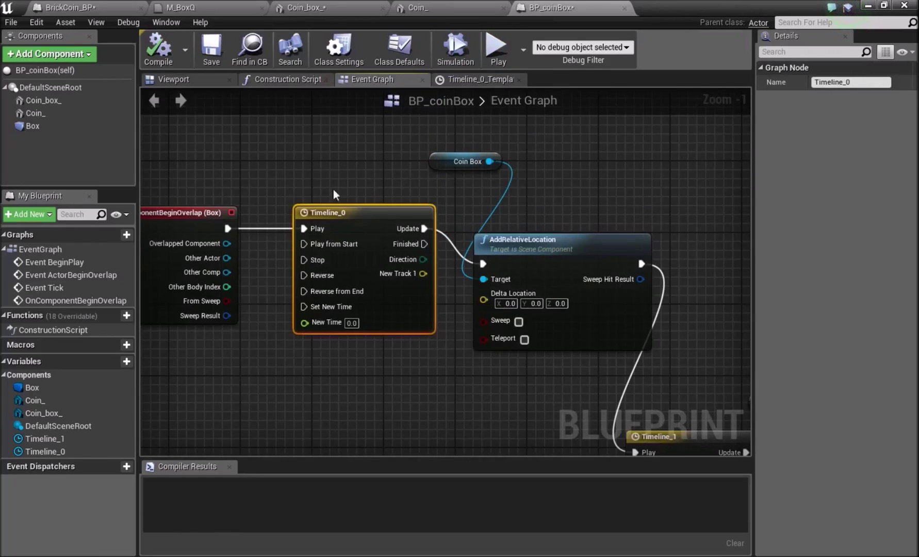
left_click_drag(422, 274, 488, 300)
Reopen Timeline_0 and set the value of its Z key at time 2 to -1.
right_click_drag(550, 375, 380, 245)
left_click(379, 245)
right_click_drag(547, 331, 542, 315)
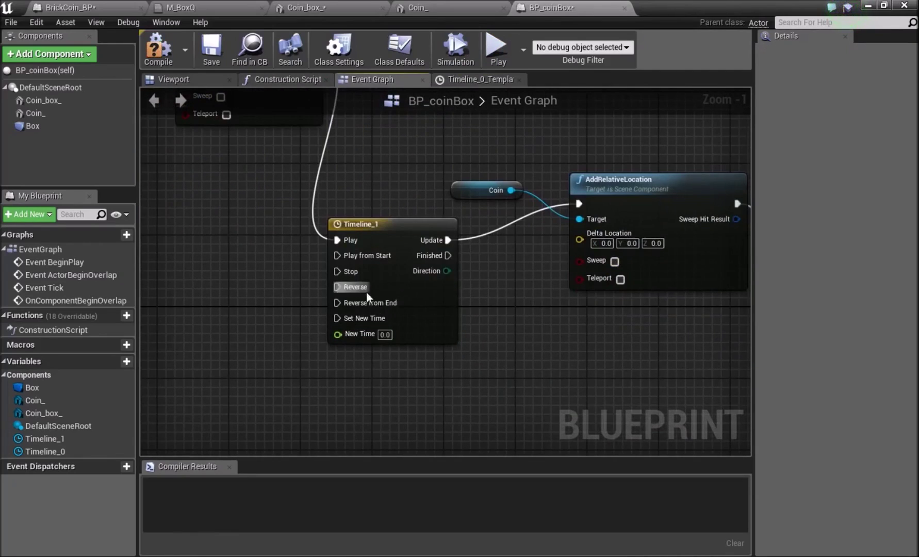
right_click_drag(390, 226, 426, 295)
right_click_drag(232, 222, 274, 264)
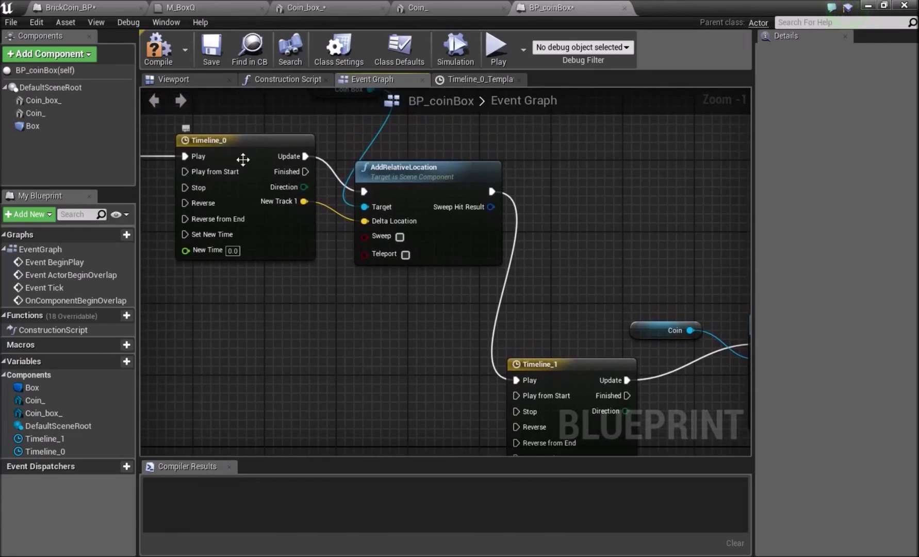
double_click(243, 159)
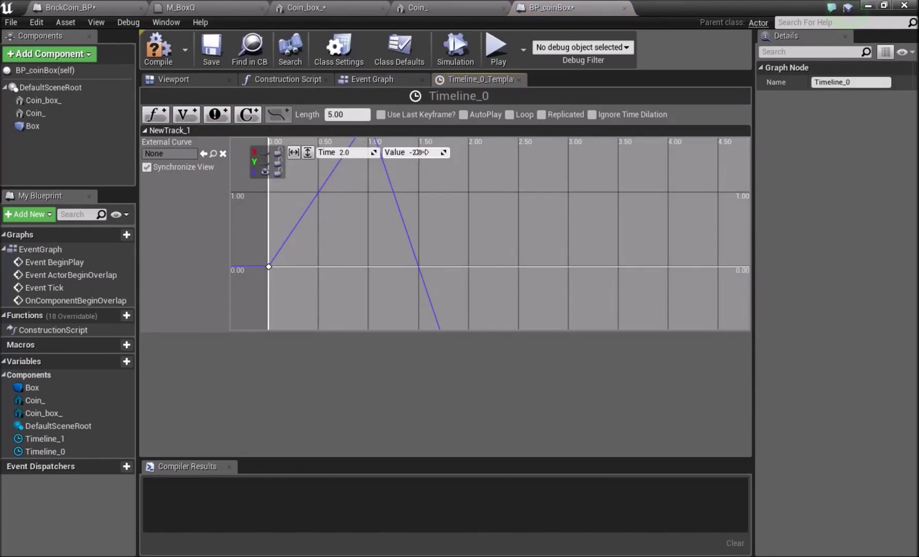
type("-1")
key("Return")
right_click_drag(400, 187, 407, 237)
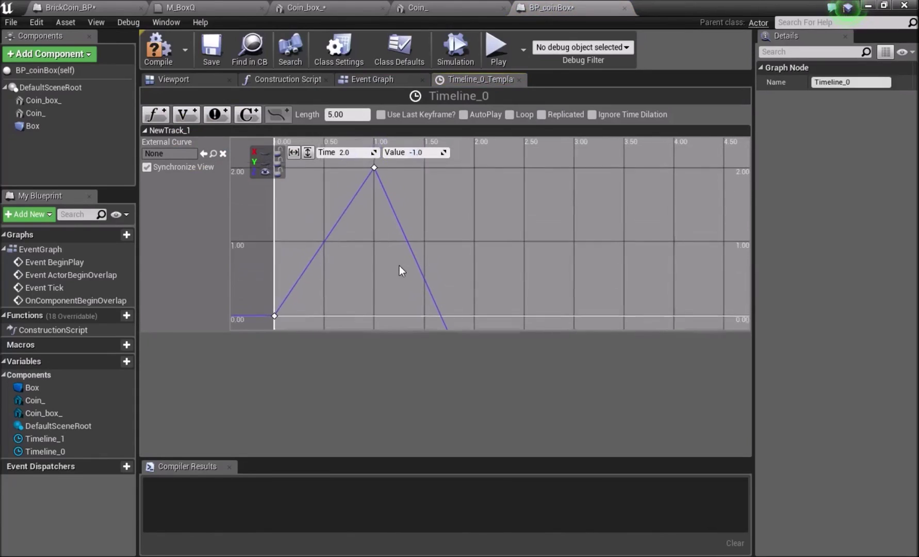
Set the value of Timeline_0's Z key at time 1 to 1 and compile the Blueprint.
left_click(372, 169)
left_click(424, 152)
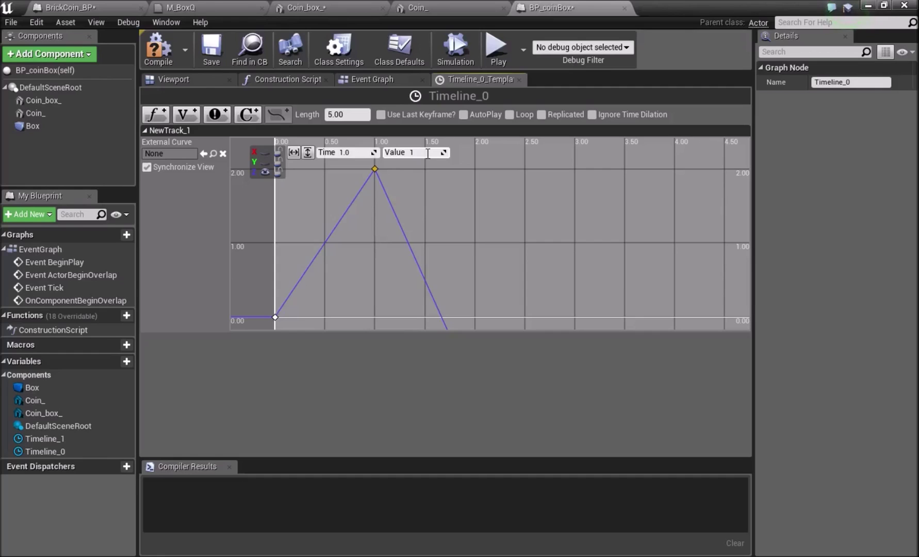
type("1")
key("Return")
left_click(162, 47)
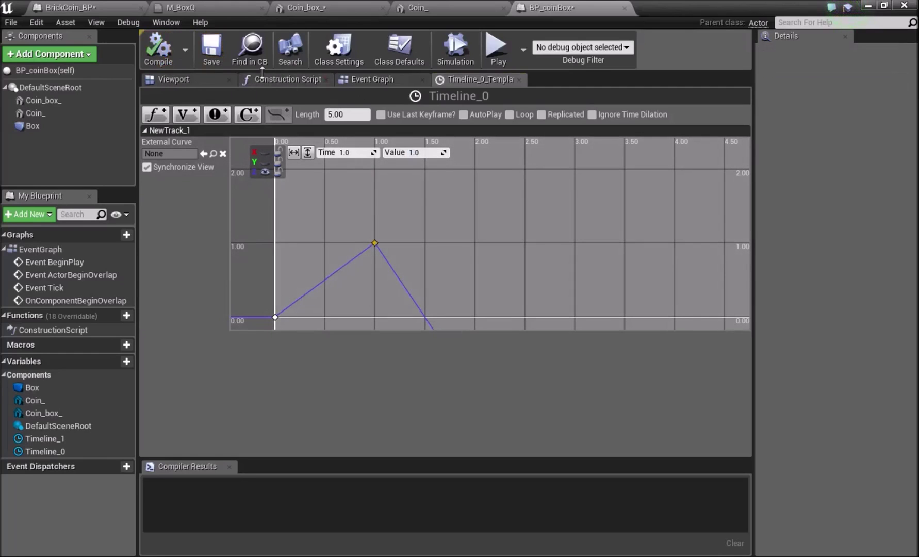
Open Timeline_1 from the Event Graph, add a vector track to it and hide the X and Y curves.
left_click(174, 78)
left_click(363, 79)
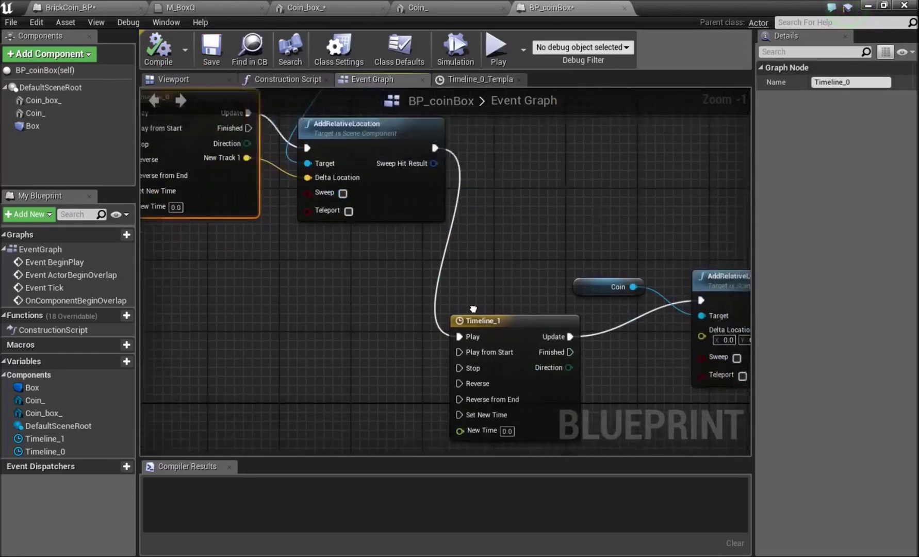
right_click_drag(405, 334, 343, 231)
double_click(343, 231)
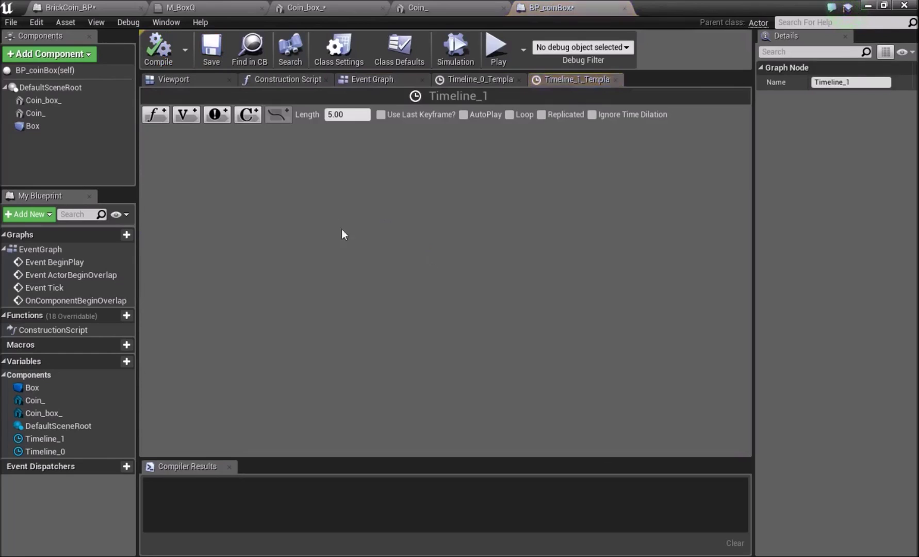
left_click(178, 118)
left_click(266, 158)
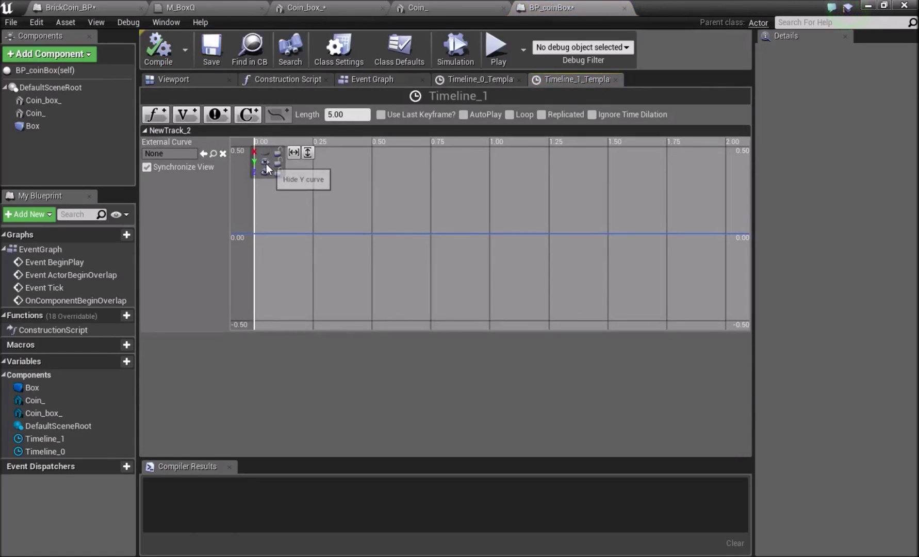
left_click(267, 164)
Add Z keys to Timeline_1's track at time 0 with value 0, time 1 with value 3, and time 2 with value -1.5.
left_click(259, 234, "shift")
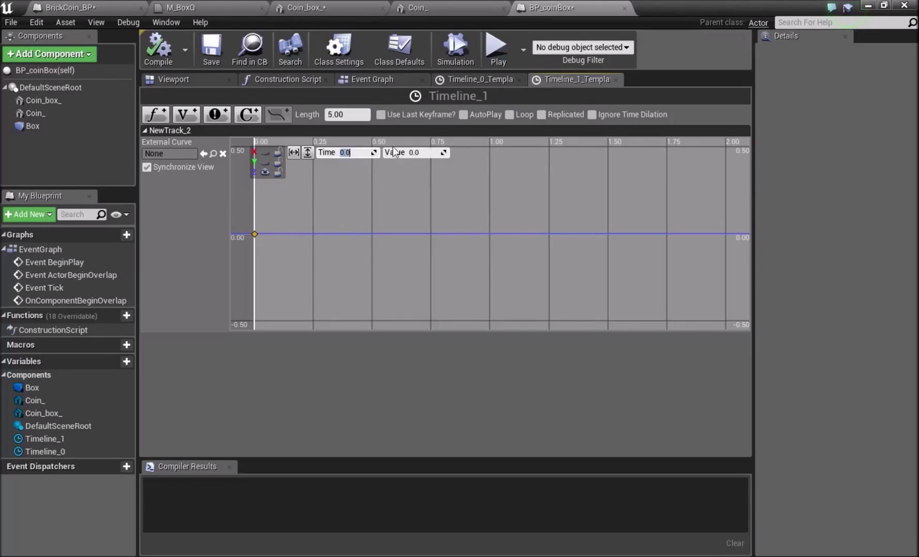
left_click(311, 189, "shift")
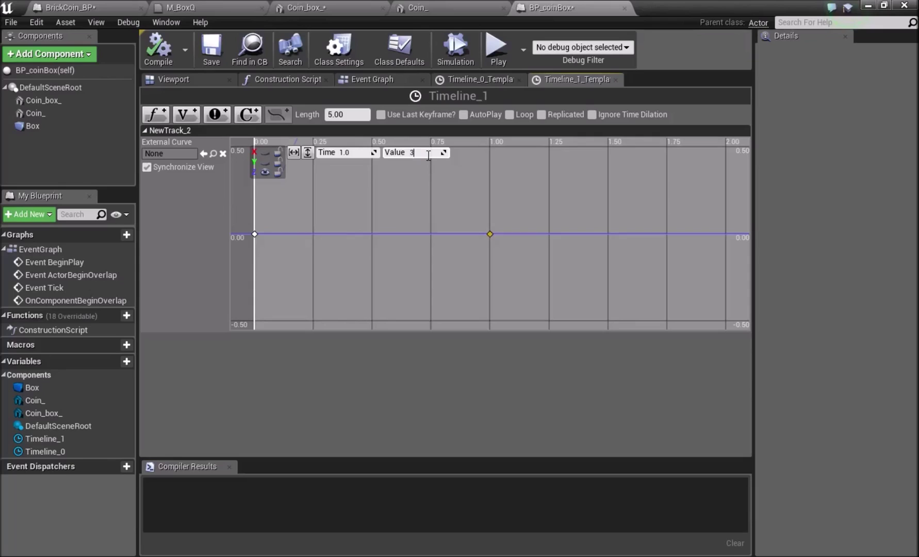
key("Return")
left_click(404, 203, "shift")
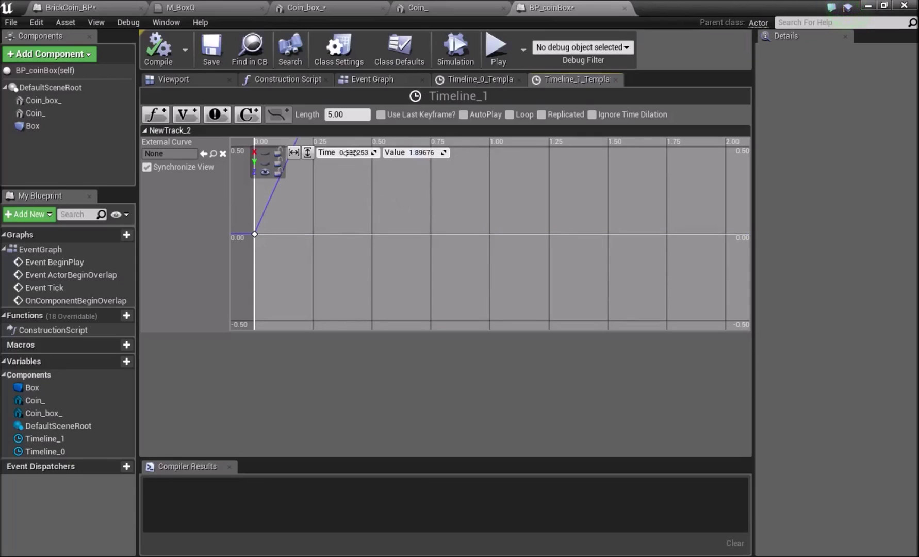
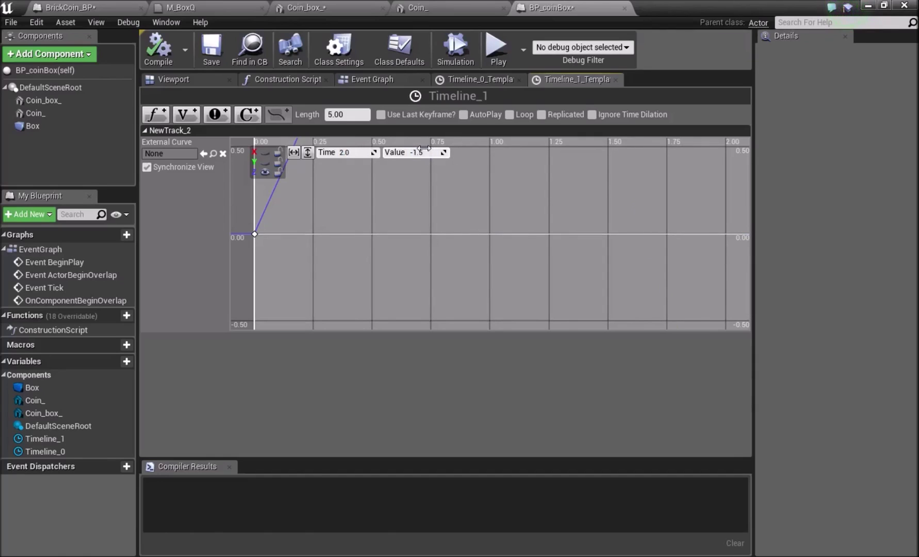
Set the length of Timeline_1 to 3.00.
scroll(500, 259, "down", 20)
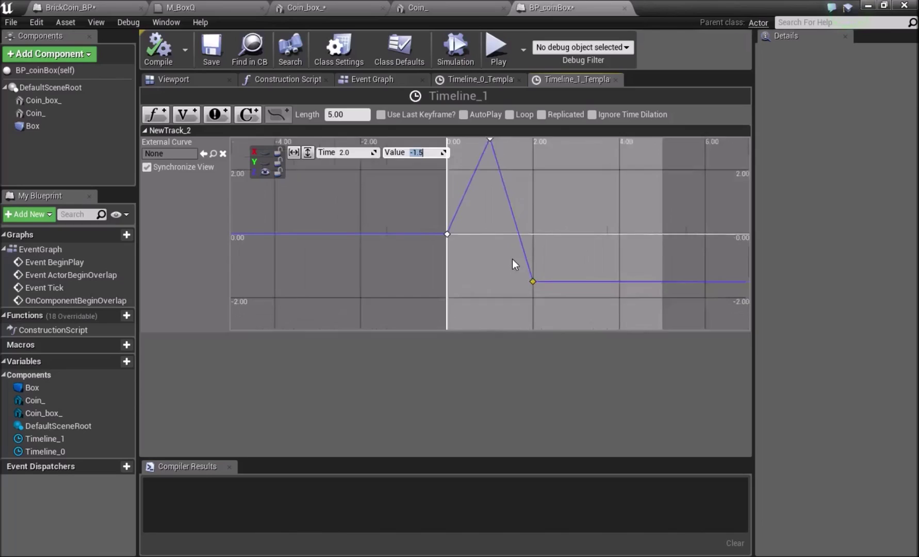
right_click_drag(517, 253, 461, 260)
left_click(355, 114)
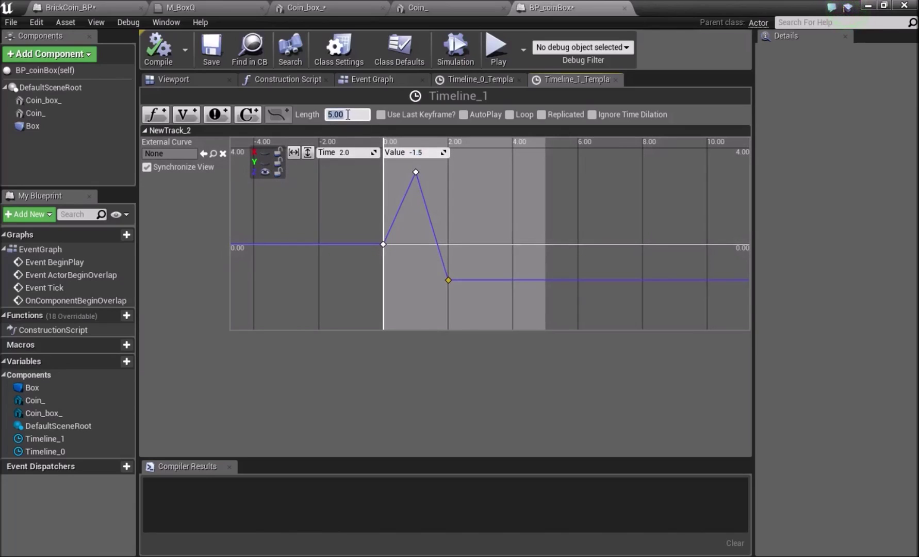
key("Return")
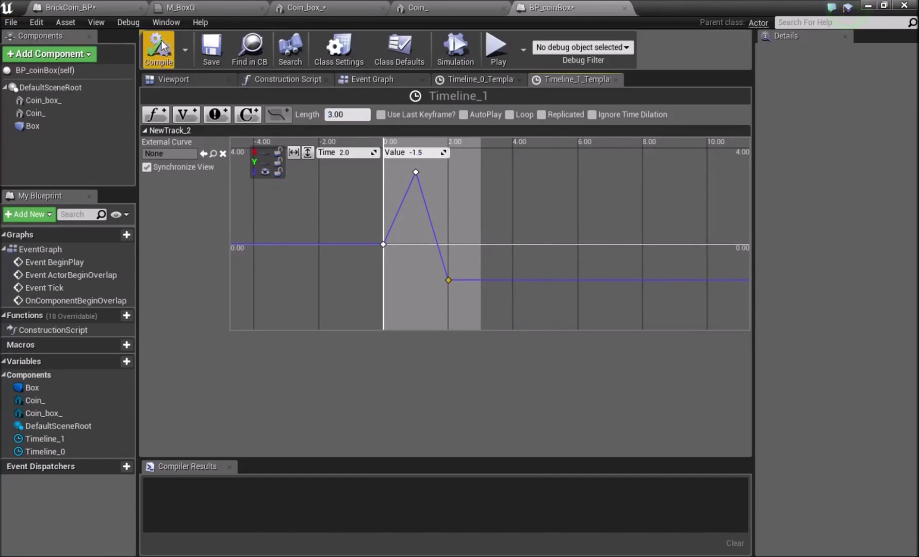
Connect Timeline_1's New Track 2 output to Delta Location on the Coin AddRelativeLocation node and compile the Blueprint.
left_click(389, 77)
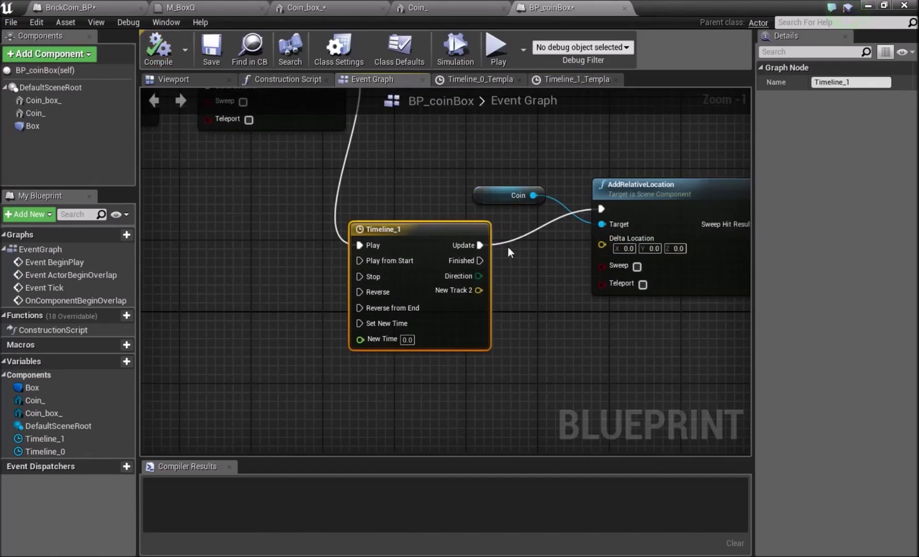
right_click_drag(508, 247, 423, 250)
left_click_drag(345, 277, 482, 232)
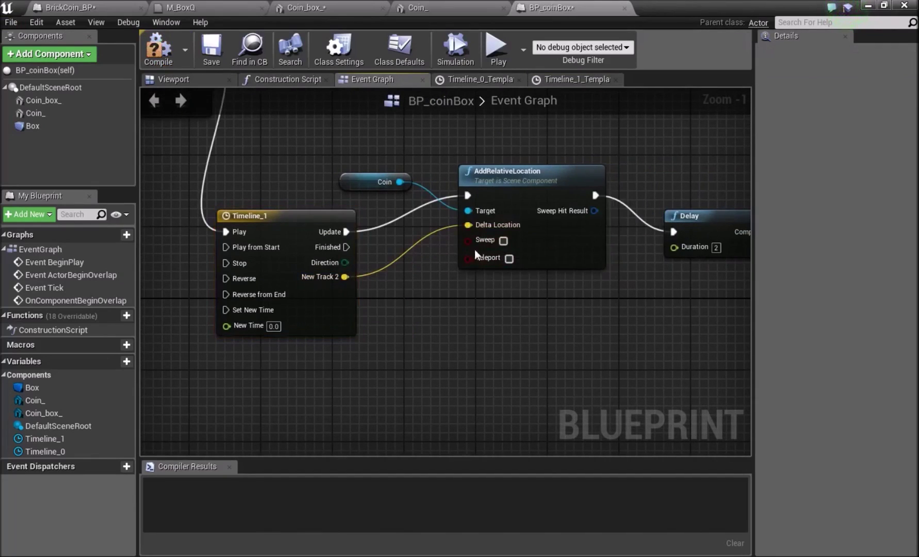
left_click(158, 46)
Move the OnComponentBeginOverlap (Box) event node away from Timeline_0 to make room between them.
right_click_drag(194, 193, 303, 181)
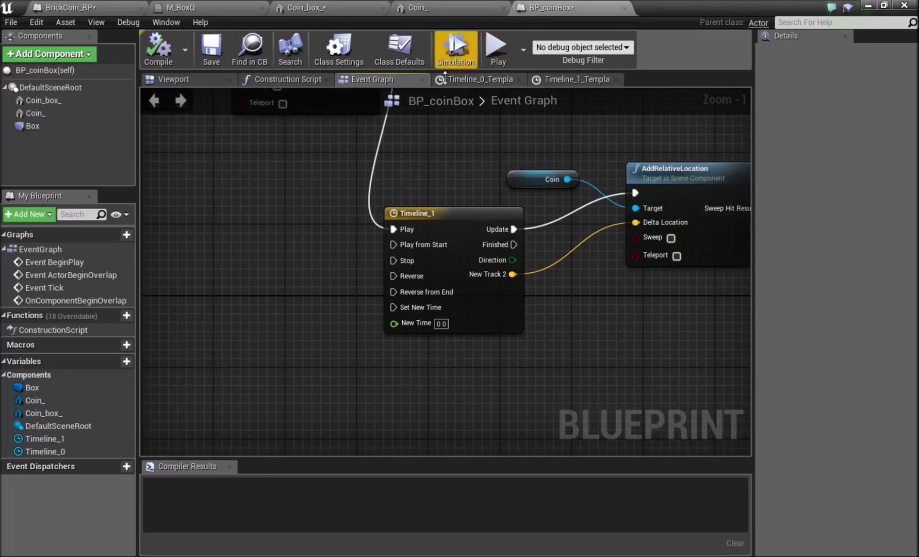
scroll(485, 271, "down", 2)
scroll(390, 231, "down", 1)
scroll(390, 231, "down", 1)
left_click_drag(344, 212, 272, 190)
scroll(297, 222, "up", 3)
scroll(312, 234, "up", 1)
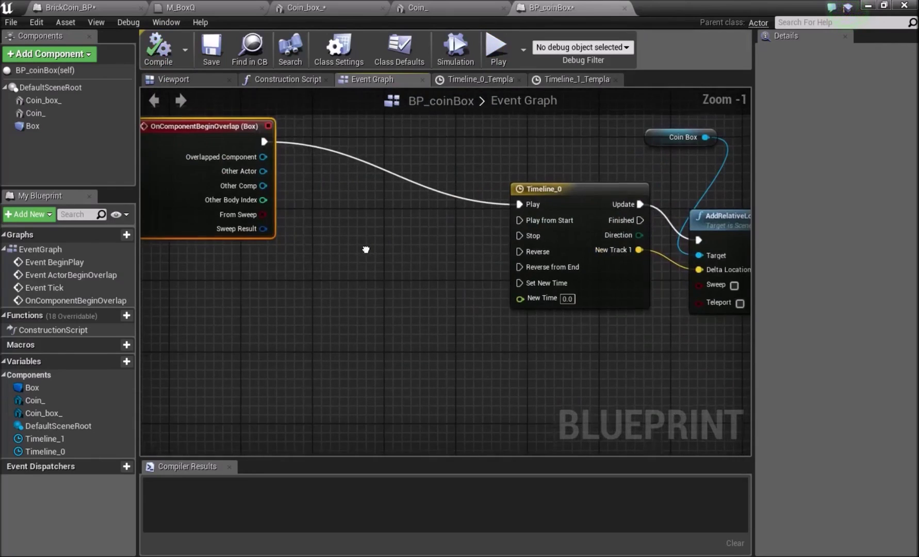
right_click_drag(290, 206, 386, 259)
left_click_drag(323, 212, 278, 186)
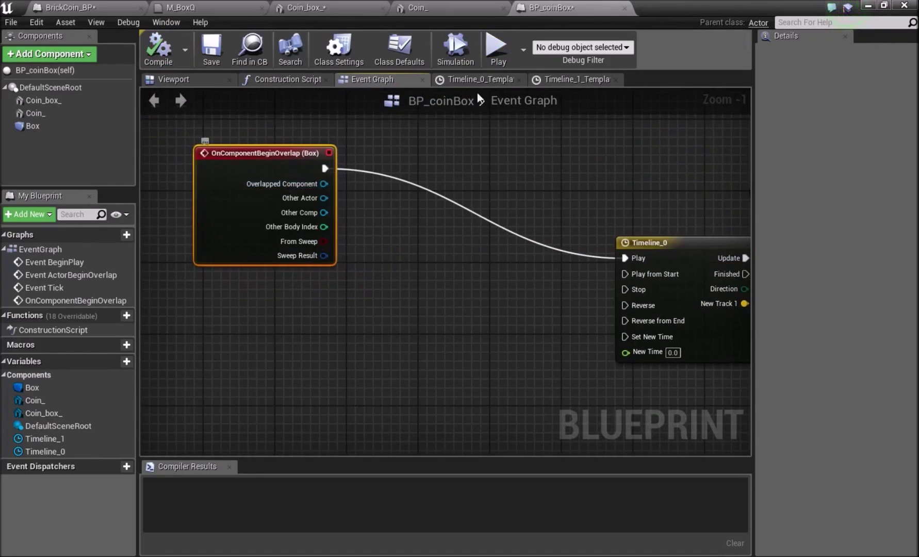
Open the Mario_box_used texture from the Coin folder and examine the used-box design.
left_click_drag(727, 5, 749, 227)
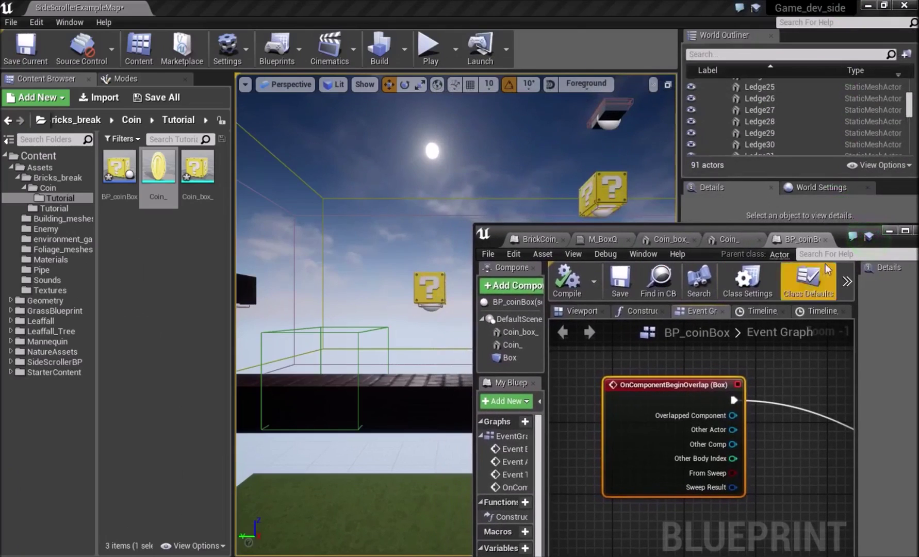
left_click(48, 188)
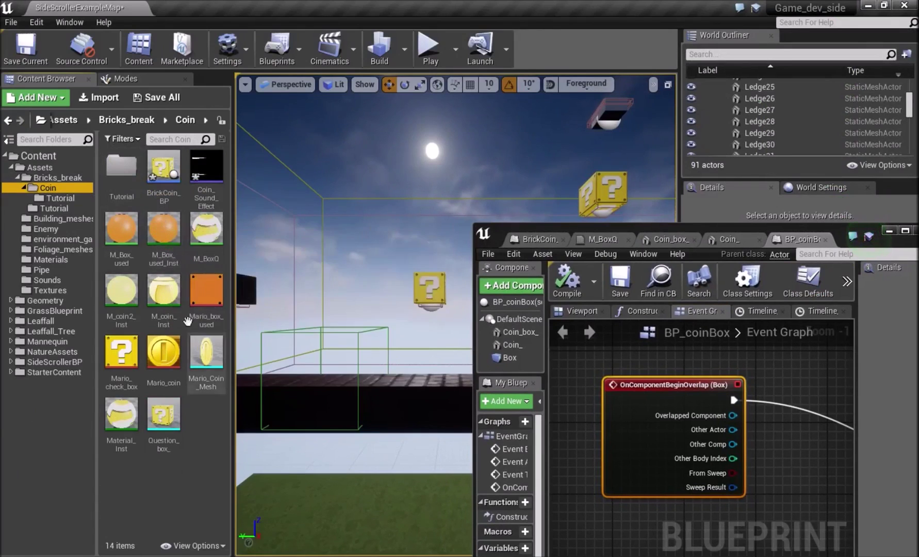
double_click(206, 291)
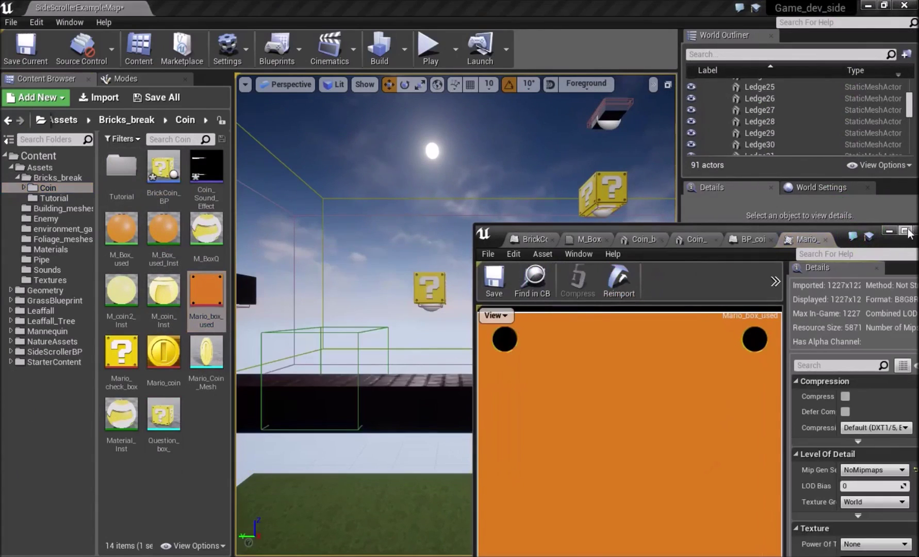
left_click(905, 231)
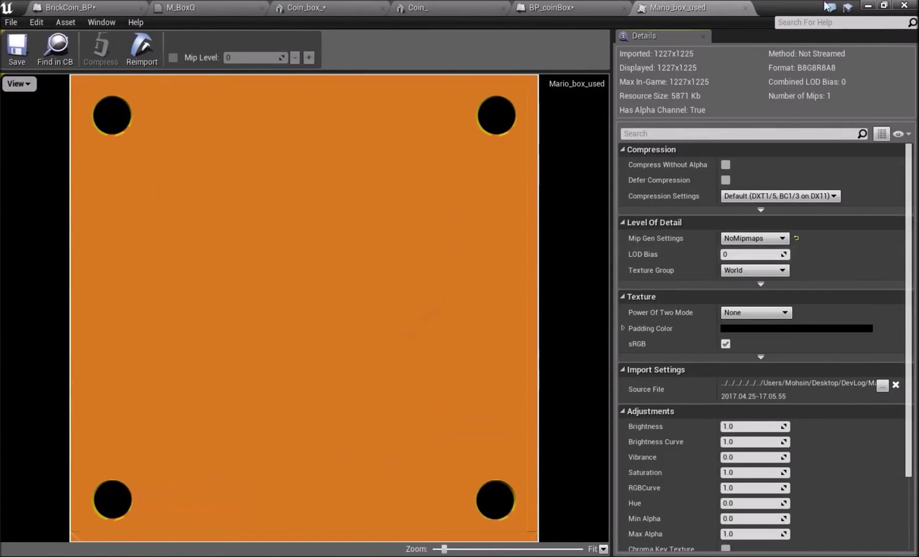
left_click(884, 5)
left_click_drag(802, 72, 765, 137)
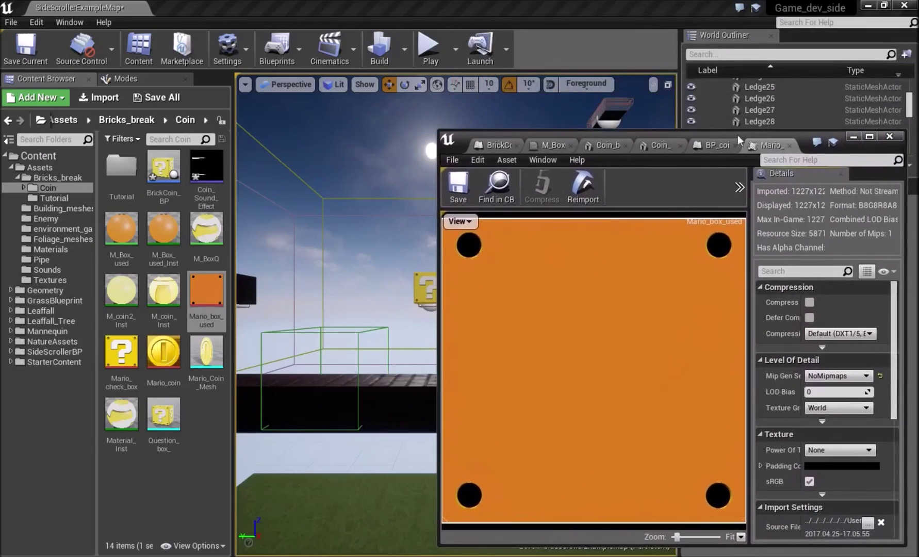
Add a Set Material (Coin_box_) node in BP_coinBox between the OnComponentBeginOverlap (Box) event and Timeline_0.
left_click(712, 147)
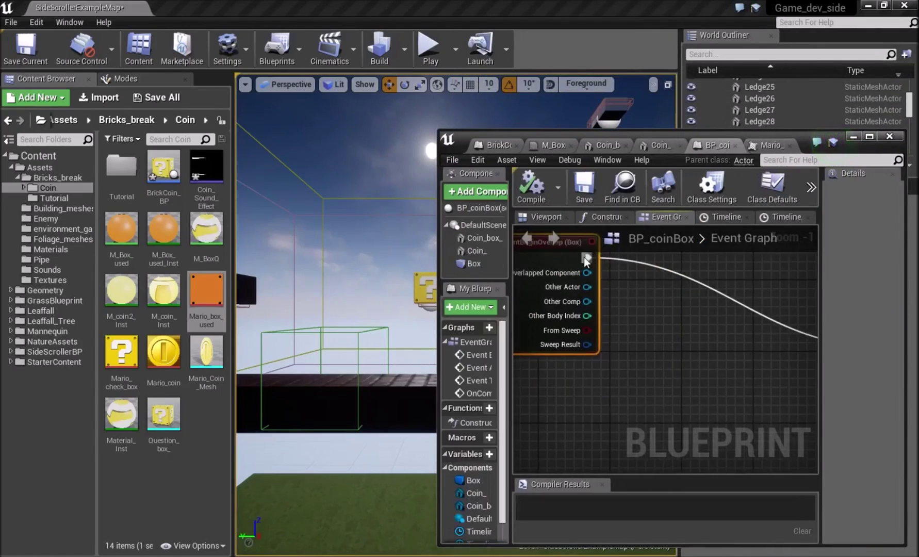
left_click_drag(589, 258, 660, 308)
type("set ")
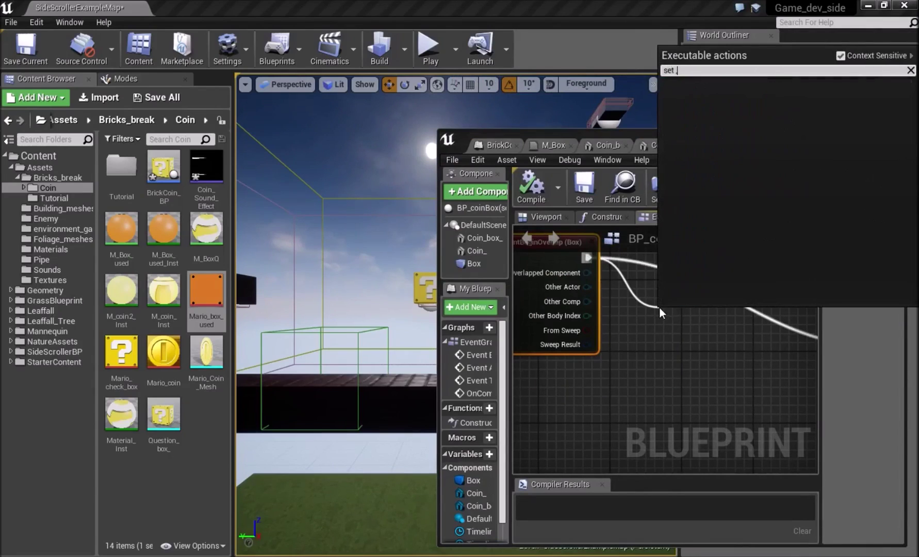
type("mate")
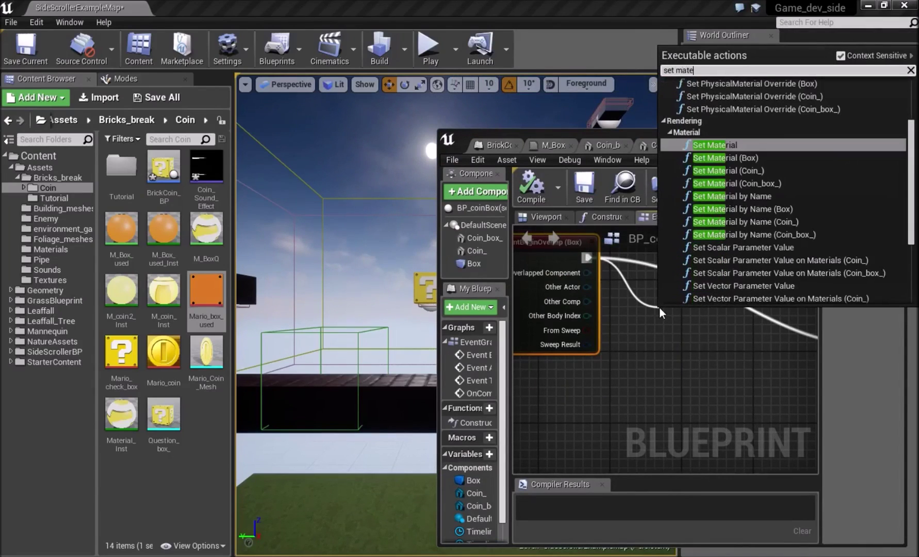
type("rial")
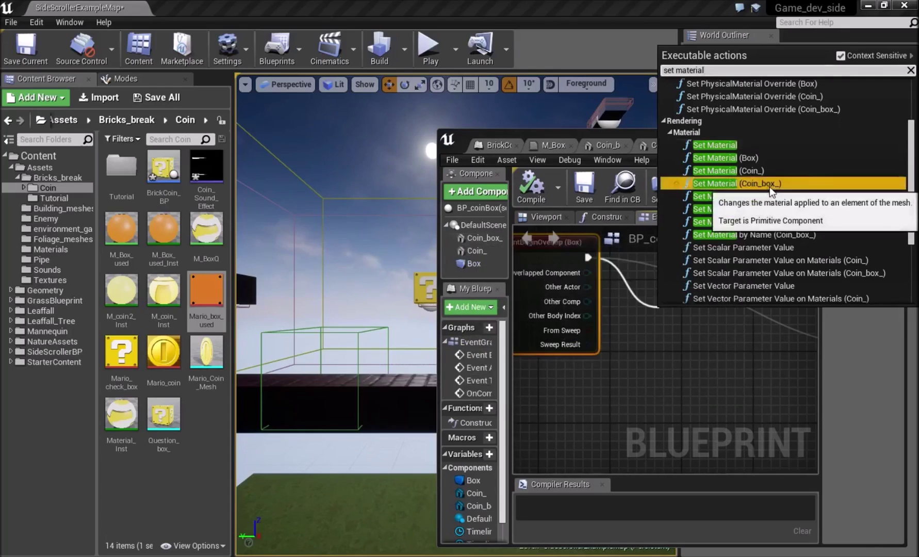
left_click(770, 185)
left_click(870, 137)
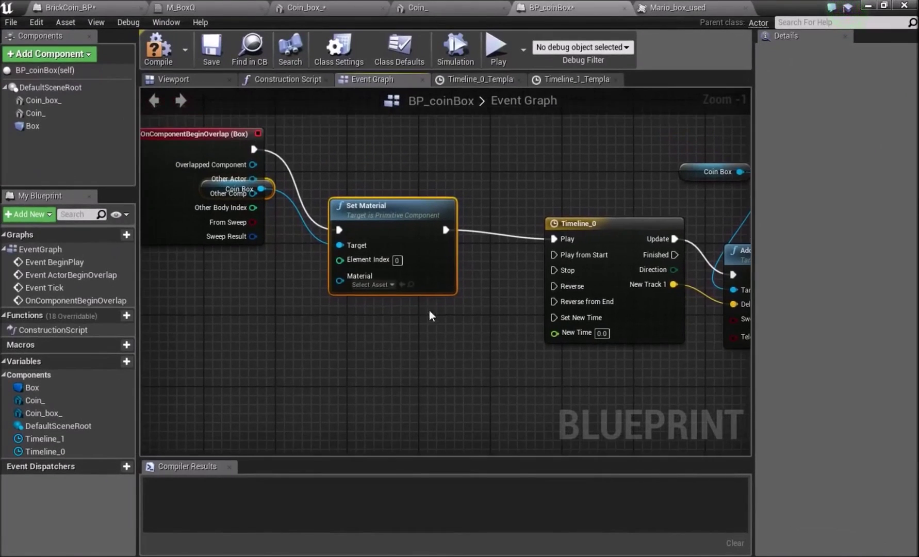
Assign M_Box_used_Inst to the Set Material node, arrange it beside the overlap event with its Coin Box reference, and compile the Blueprint.
left_click_drag(268, 189, 363, 127)
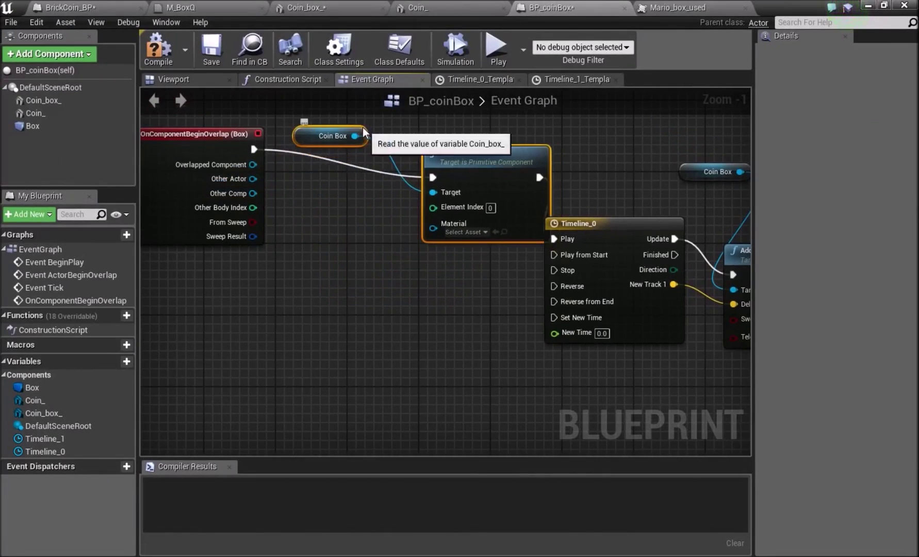
left_click(424, 204)
left_click(480, 225)
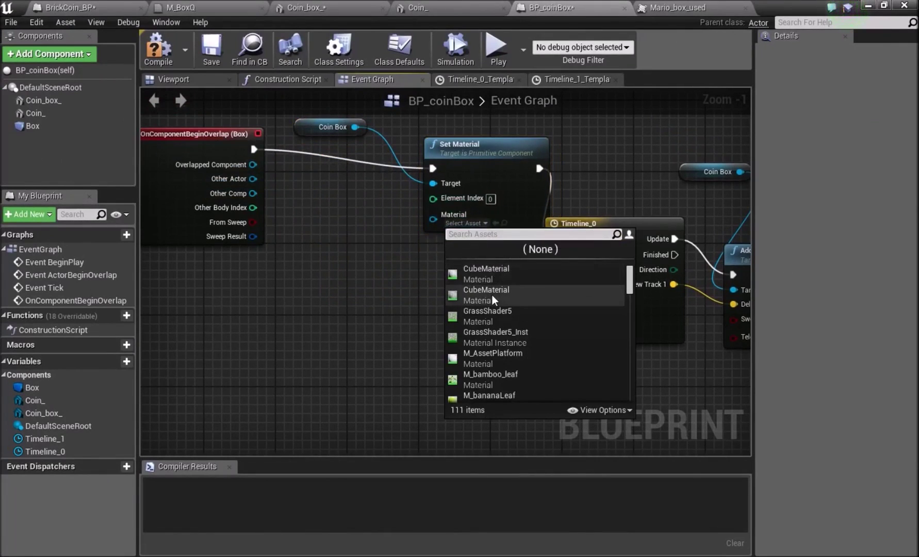
scroll(495, 300, "down", 3)
scroll(504, 308, "down", 2)
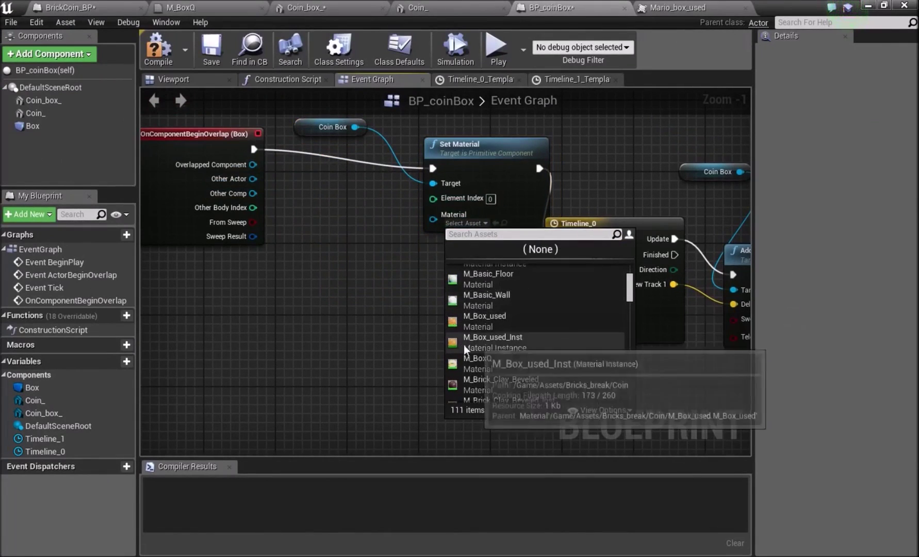
left_click(490, 340)
left_click_drag(504, 156, 480, 137)
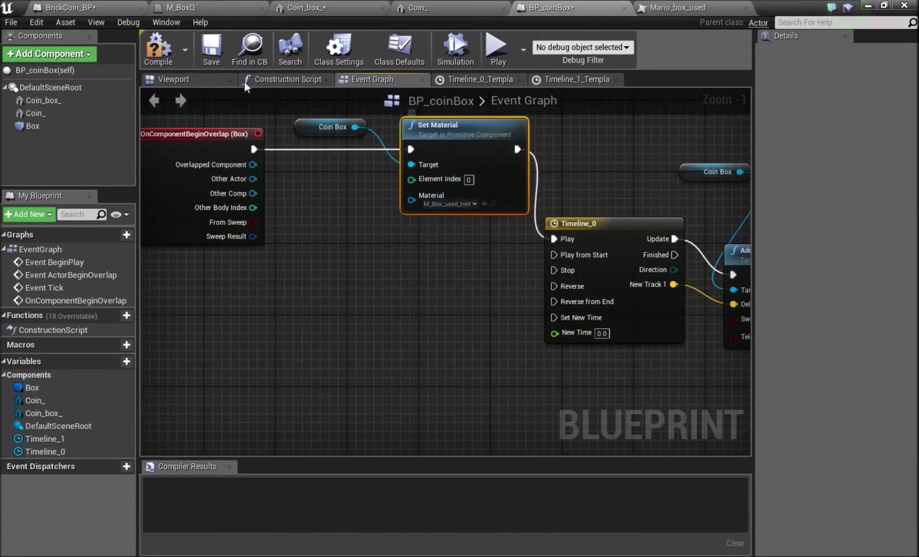
left_click(170, 51)
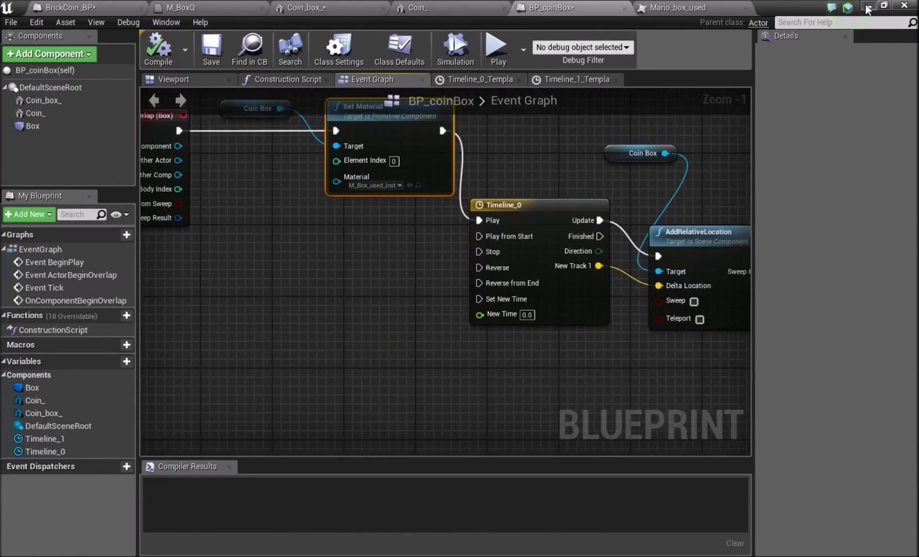
Place a BP_coinBox instance from the Tutorial folder in the level above the dark walkway.
left_click(868, 7)
double_click(122, 166)
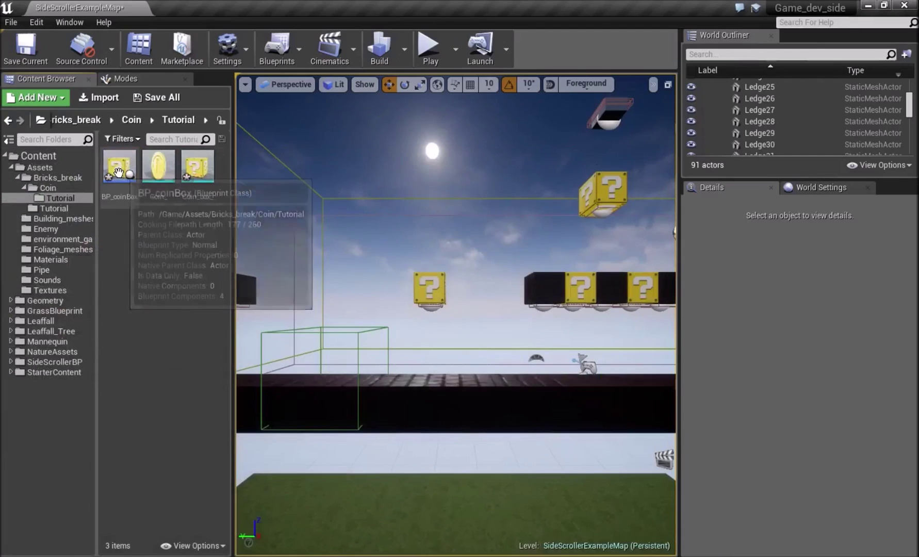
left_click_drag(119, 166, 350, 305)
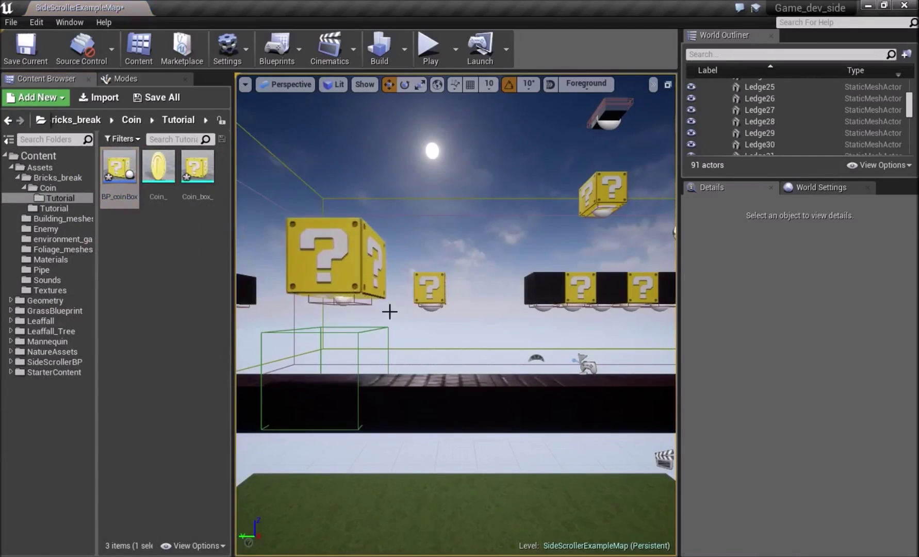
right_click_drag(390, 312, 242, 322)
left_click_drag(454, 307, 427, 328)
right_click_drag(428, 329, 561, 328)
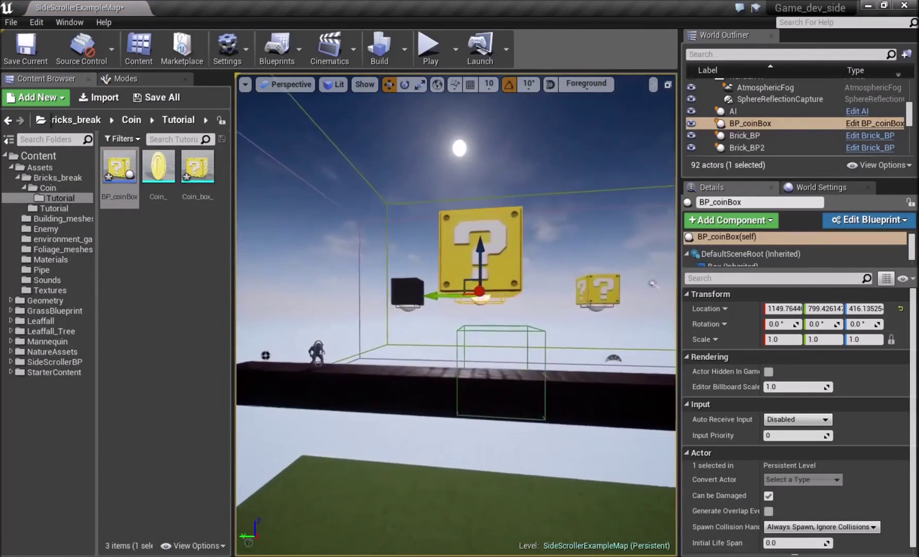
scroll(426, 329, "up", 5)
key("Escape")
mouse_move(426, 328)
right_mouse_down()
mouse_move(289, 328)
mouse_move(412, 328)
right_mouse_up()
right_click_drag(606, 266, 530, 165)
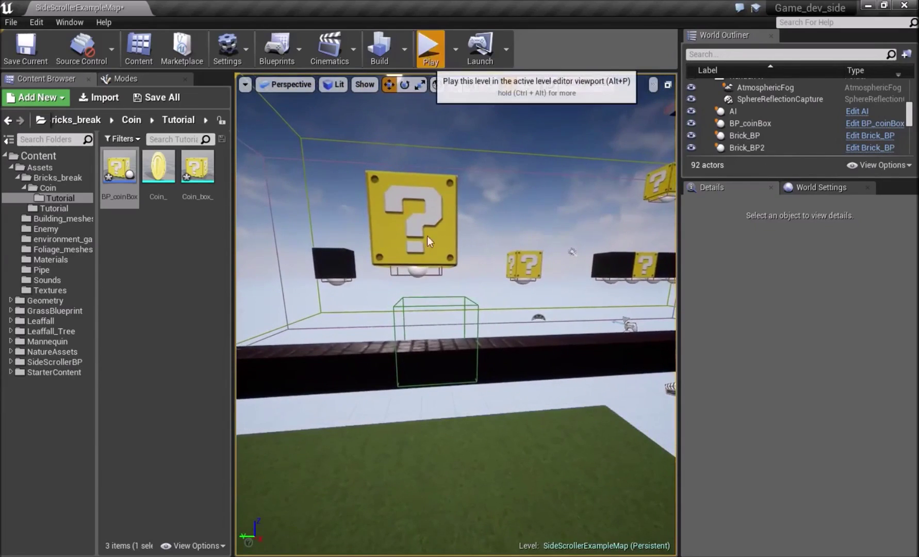
Play-test the level by jumping the character into the new coin box, watch the box's reaction, and stop the session.
left_click(428, 48)
key("d")
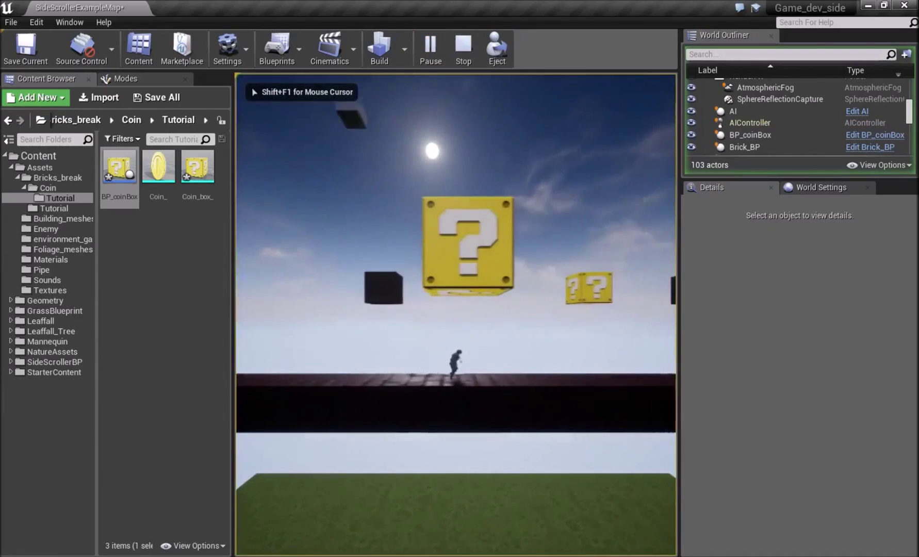
key("space")
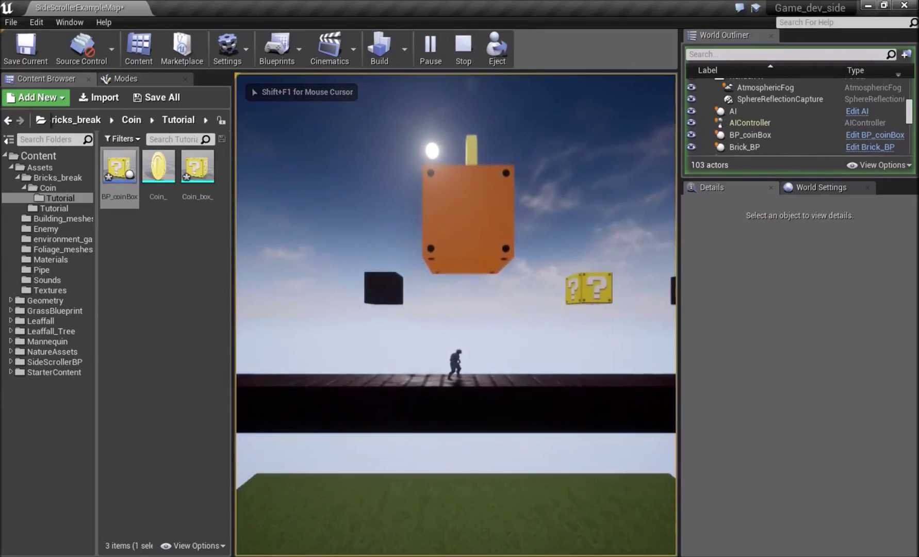
key("Right")
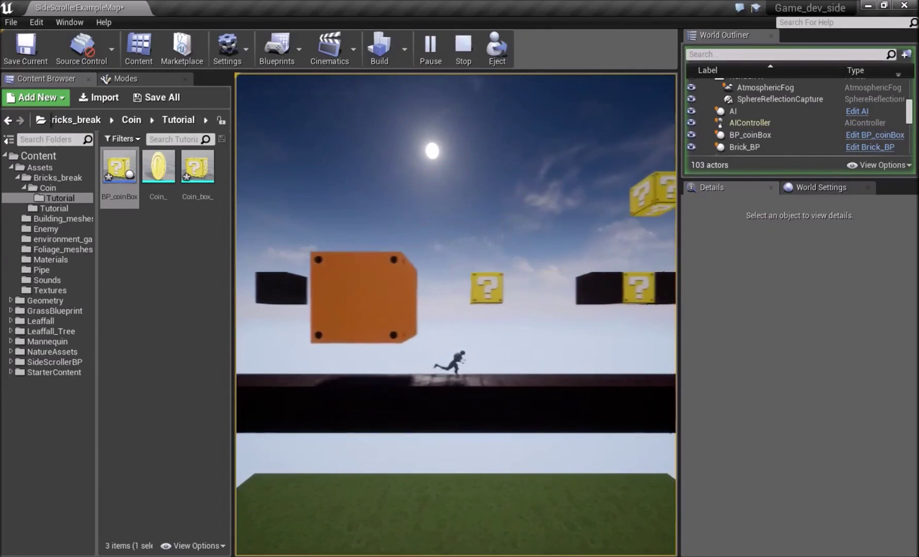
key("a")
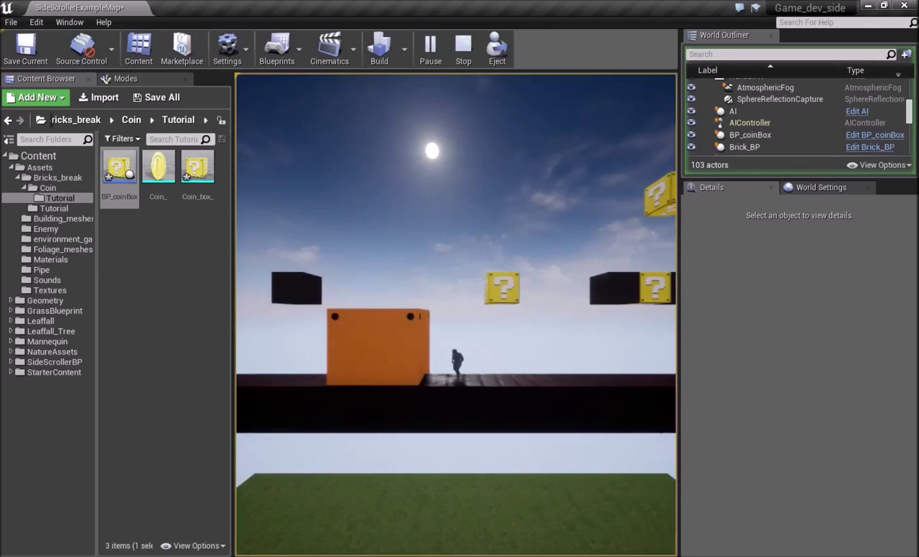
key("Escape")
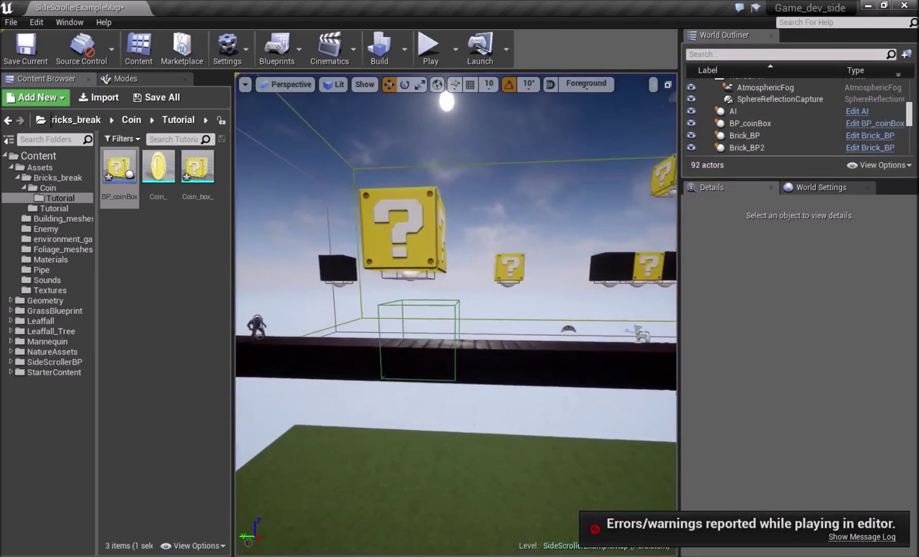
left_click(142, 261)
mouse_move(123, 195)
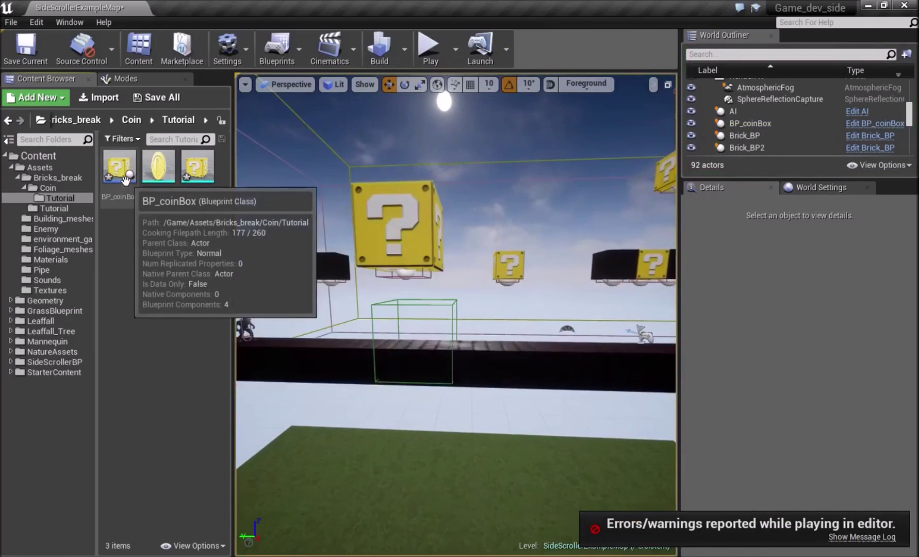
double_click(123, 196)
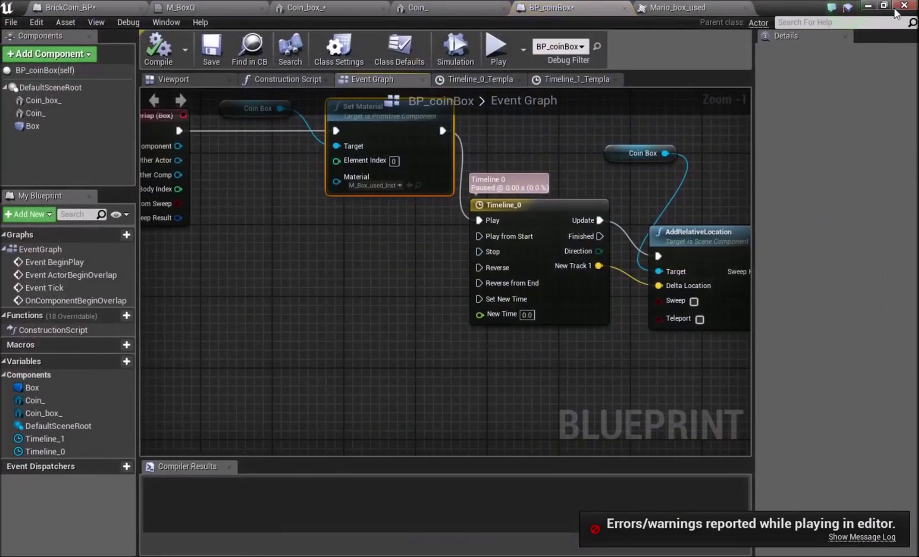
left_click(876, 6)
Scale the placed BP_coinBox uniformly to 0.5 and shift it along the X axis toward the walkway's centre line.
left_click(413, 274)
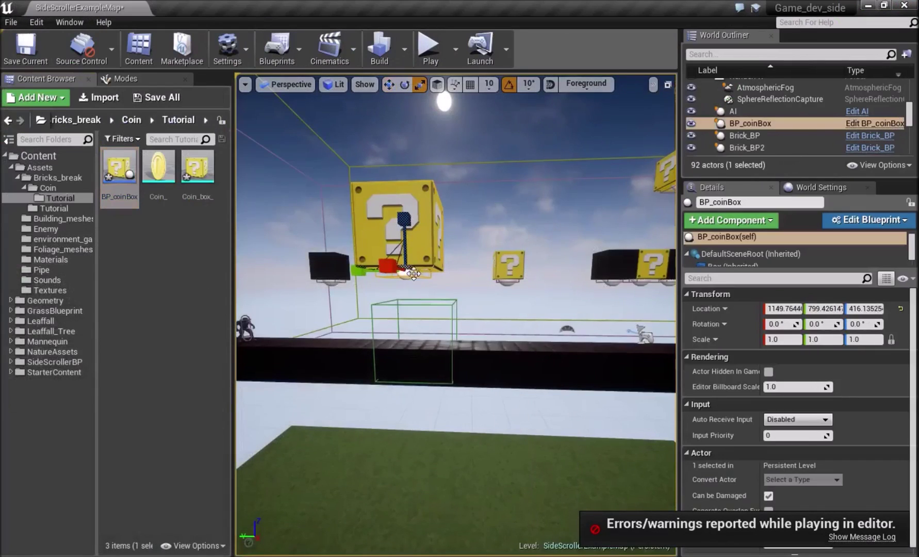
left_click_drag(407, 270, 387, 274)
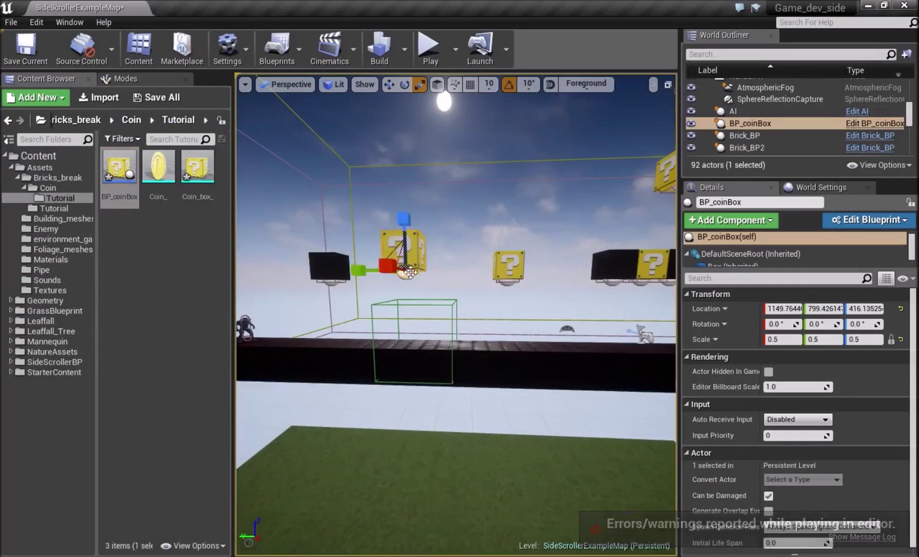
right_click_drag(407, 269, 469, 258)
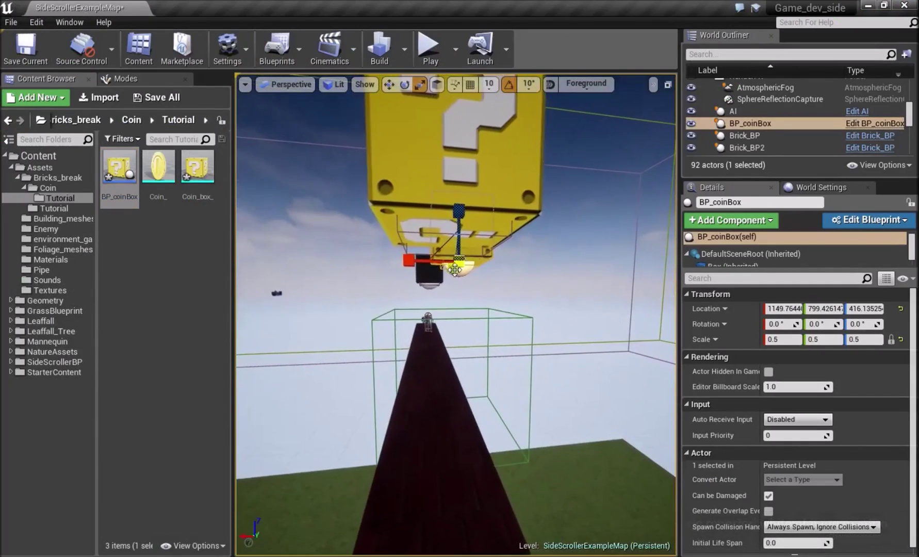
key("w")
left_click_drag(427, 263, 400, 262)
right_click_drag(436, 216, 542, 242)
Set the value of the Z key at time 2.0 on Timeline_0's NewTrack_1 to 0 in BP_coinBox.
double_click(128, 177)
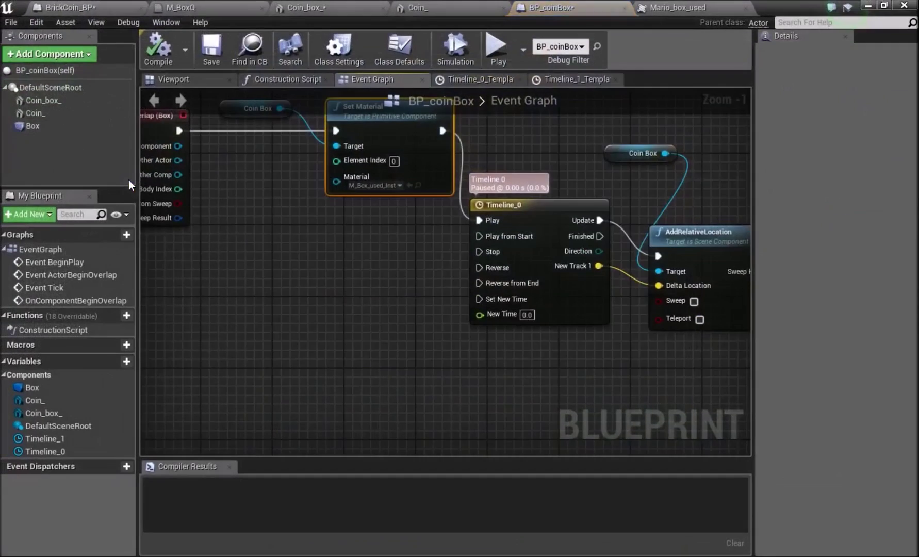
right_click_drag(347, 198, 220, 219)
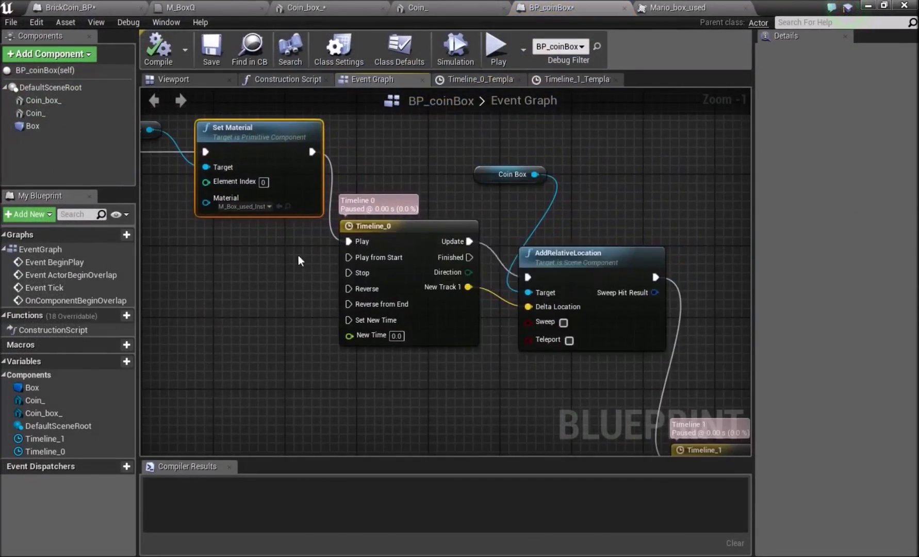
scroll(337, 277, "down", 3)
scroll(366, 224, "up", 4)
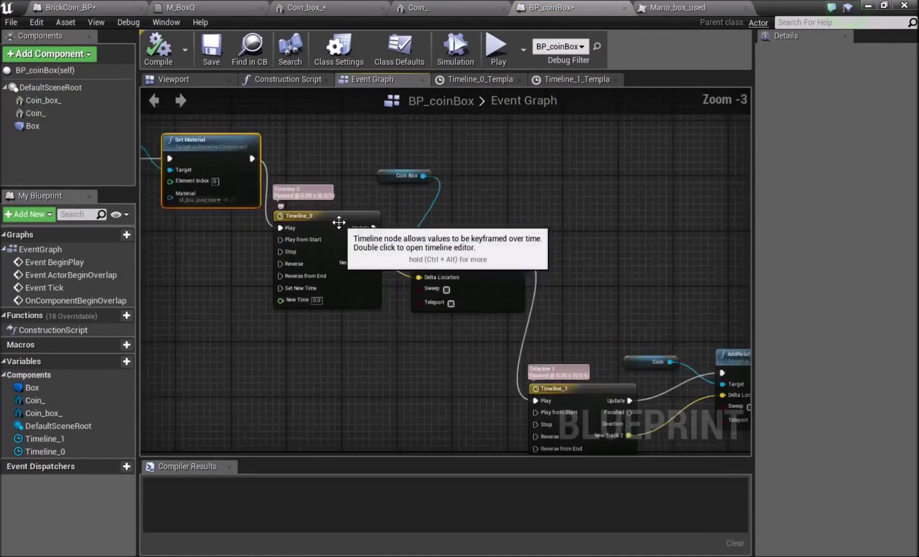
double_click(340, 219)
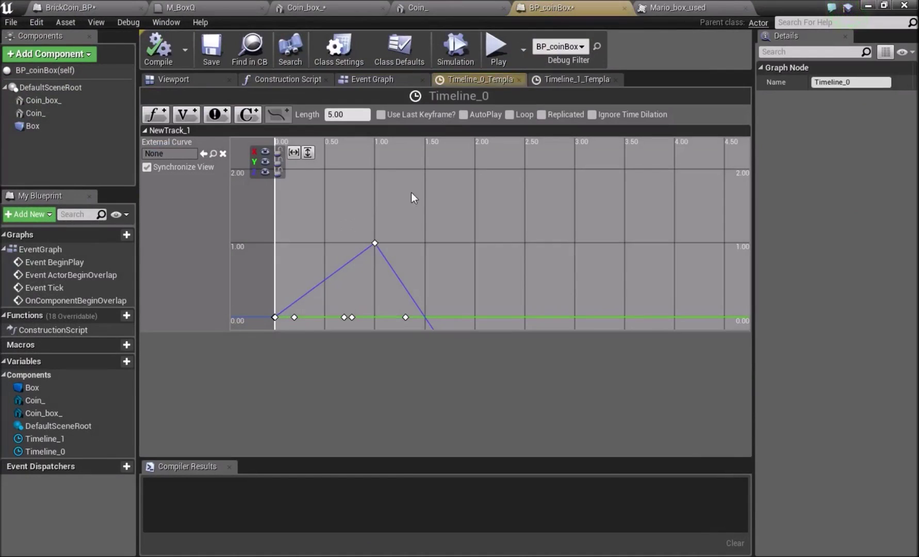
left_click(464, 309)
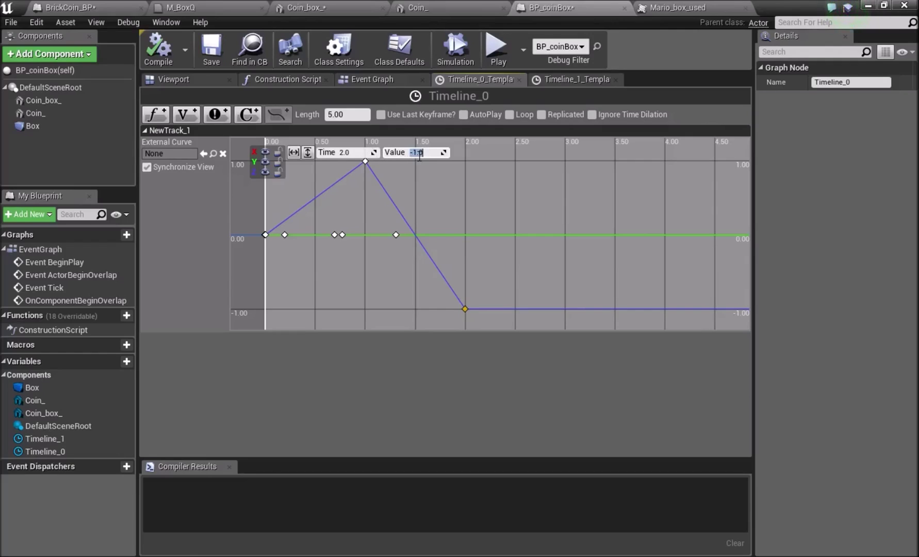
type("0")
key("Return")
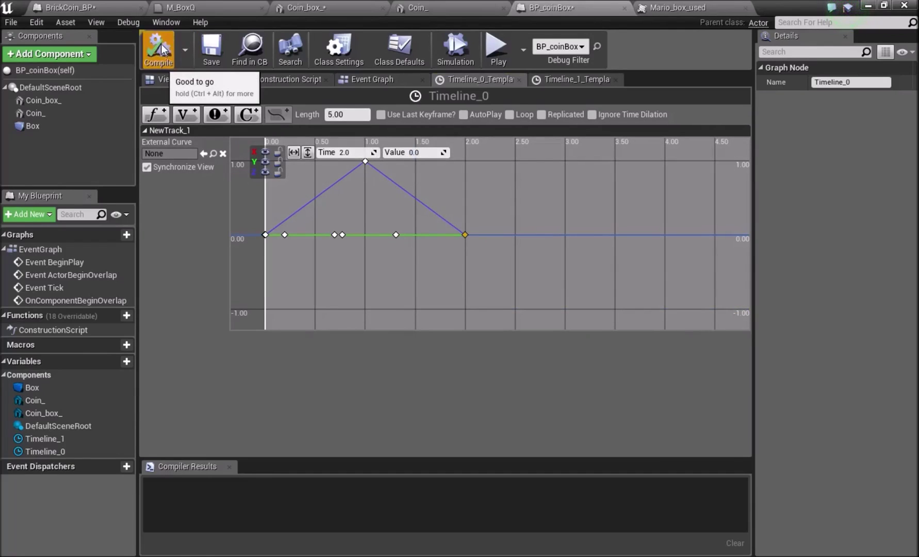
Compile BP_coinBox and play-test the level by jumping the character into the coin box to check its movement, ending the session.
left_click(159, 52)
left_click(872, 5)
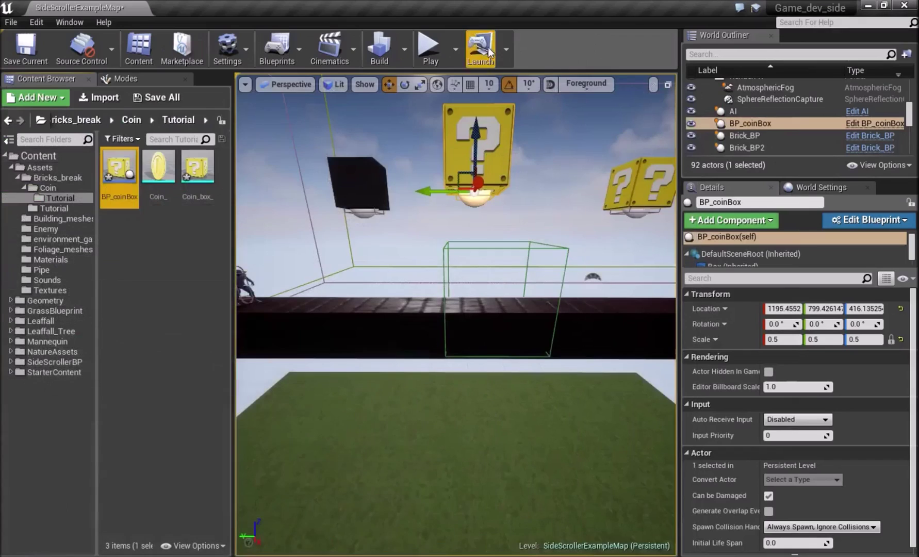
left_click(431, 47)
key("d")
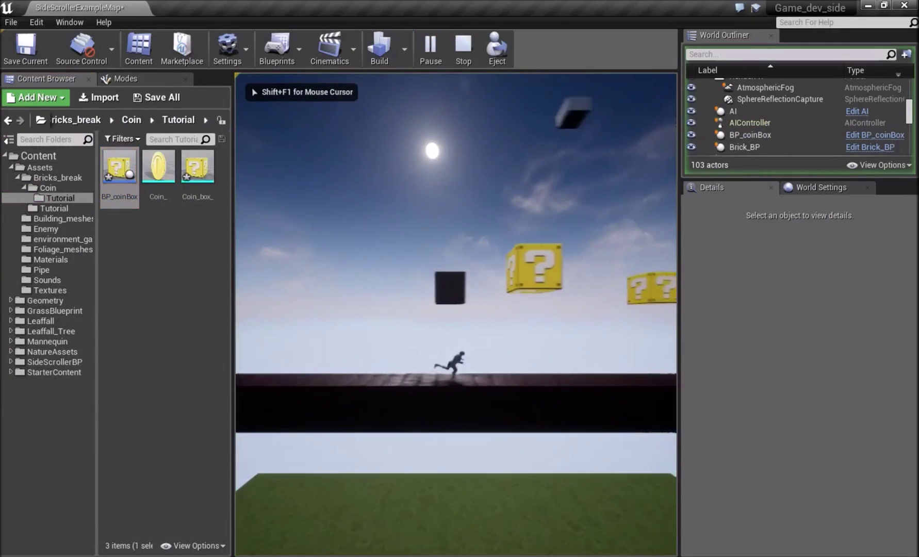
key("space")
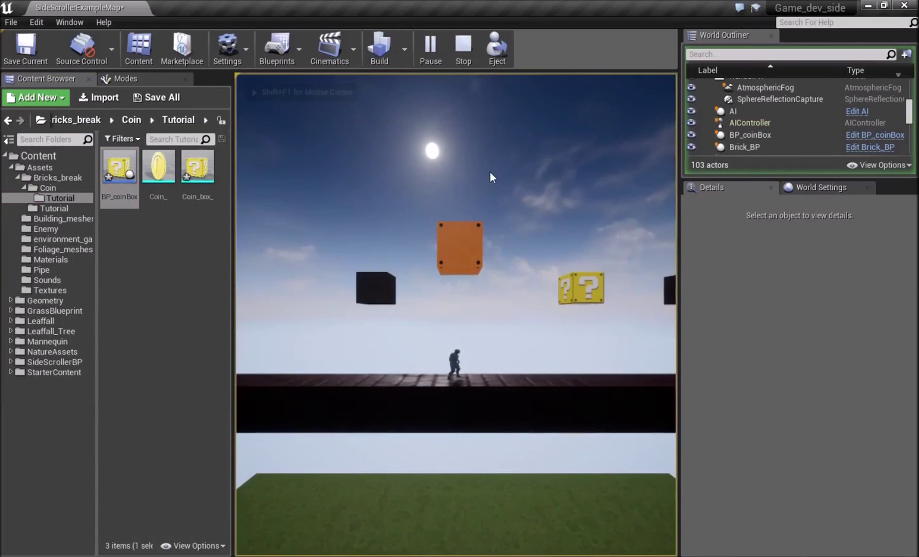
key("Escape")
Hide the X and Y curves of Timeline_0's NewTrack_1 and set the time of the Z curve's peak key to 0.5.
left_click(734, 520)
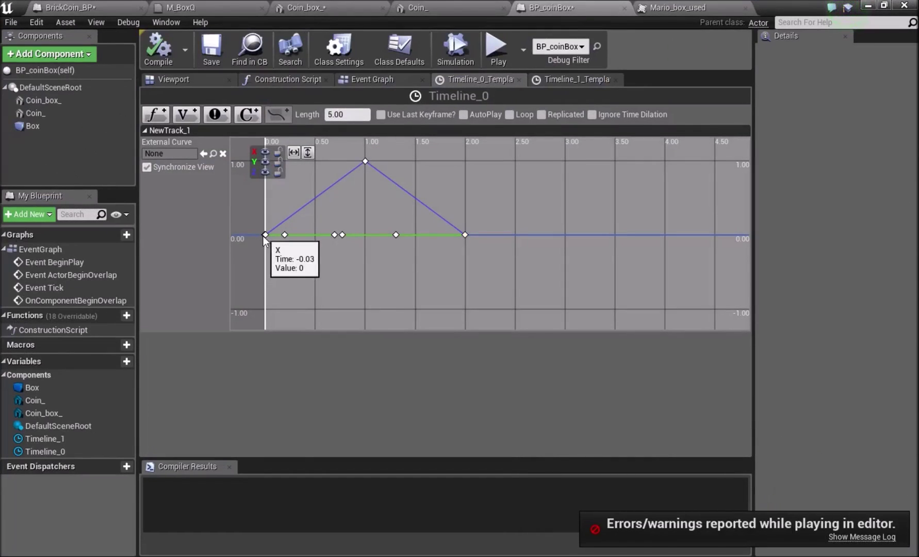
left_click(265, 152)
left_click(265, 161)
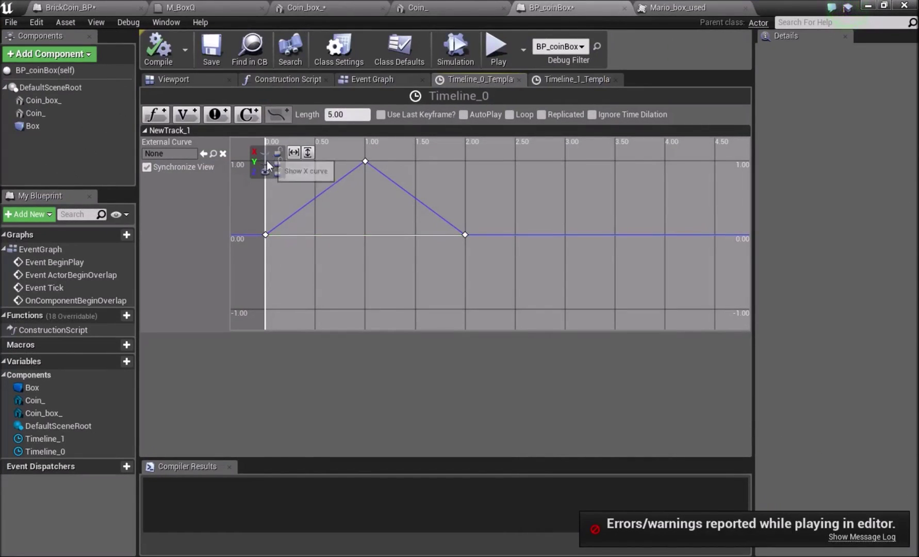
left_click(266, 234)
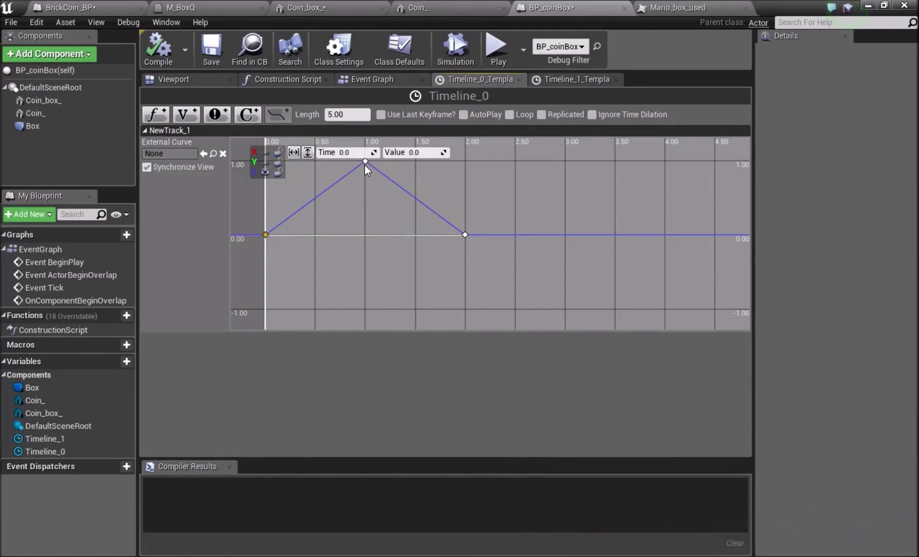
left_click(364, 163)
left_click(360, 153)
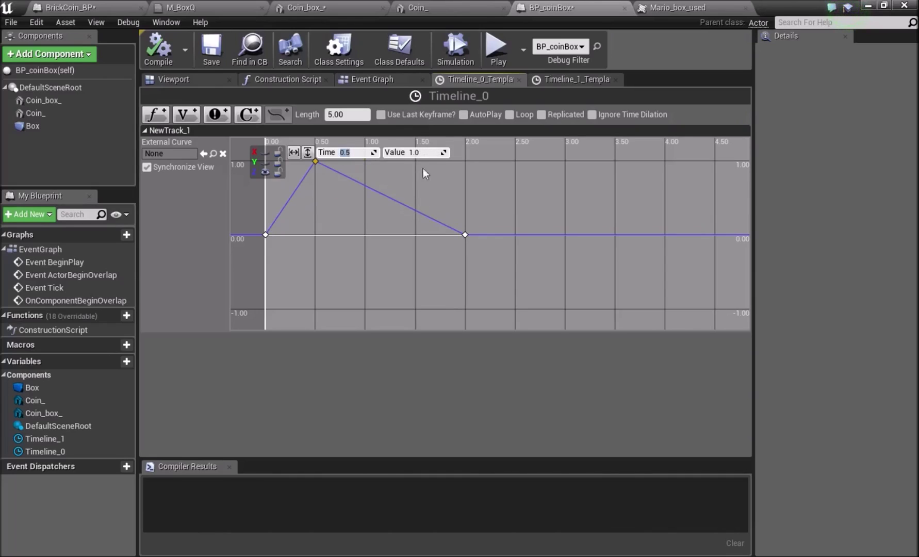
Set the last Z key on Timeline_0's NewTrack_1 to time 1.0 and value -1.0.
left_click(466, 235)
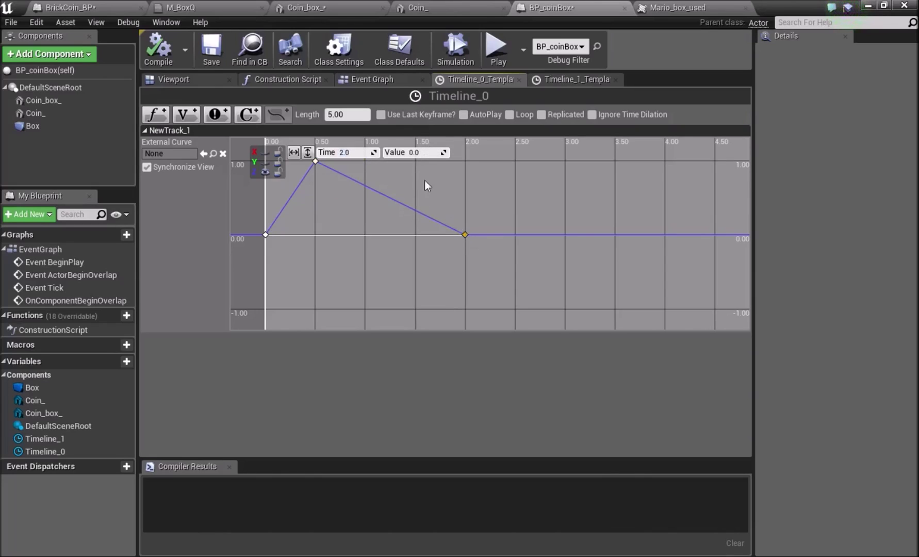
left_click(417, 154)
type("-1")
key("Return")
scroll(458, 191, "down", 2)
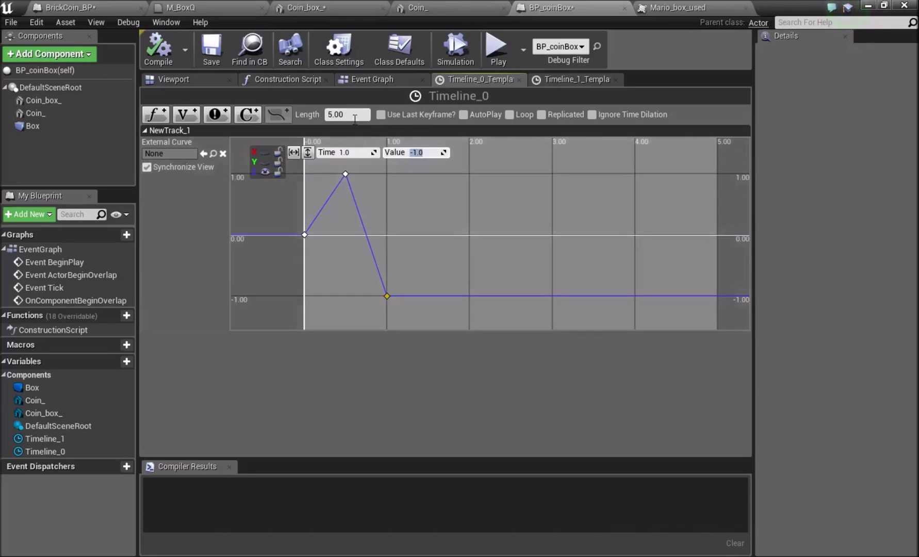
Set the length of Timeline_0 to 1.00.
type("2")
key("Return")
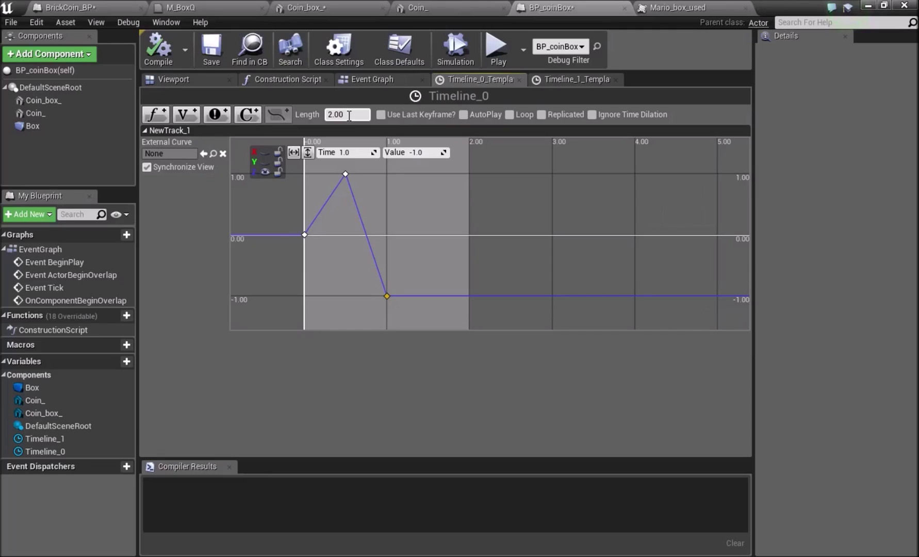
type("1")
key("Return")
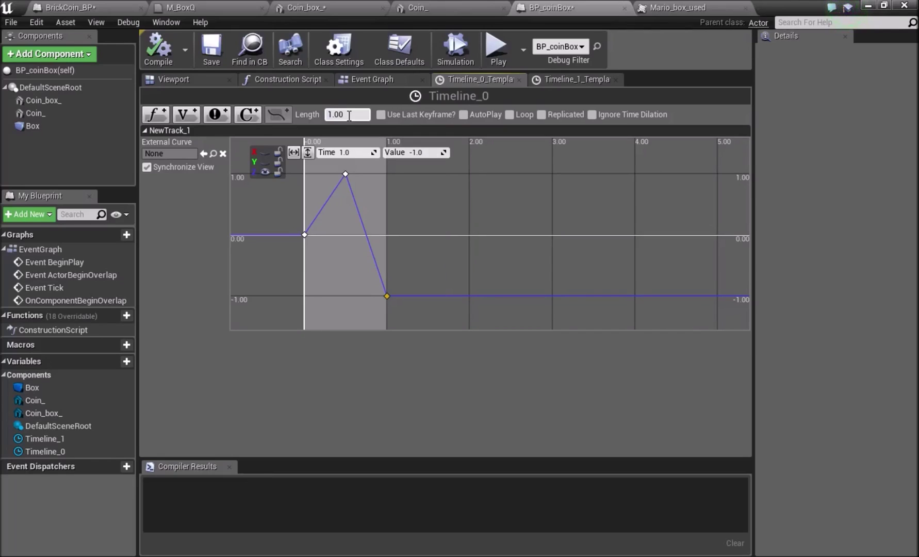
Play-test the shortened Timeline_0 animation by hitting the coin box and watching the box and coin, and end the session.
left_click(867, 5)
left_click(428, 45)
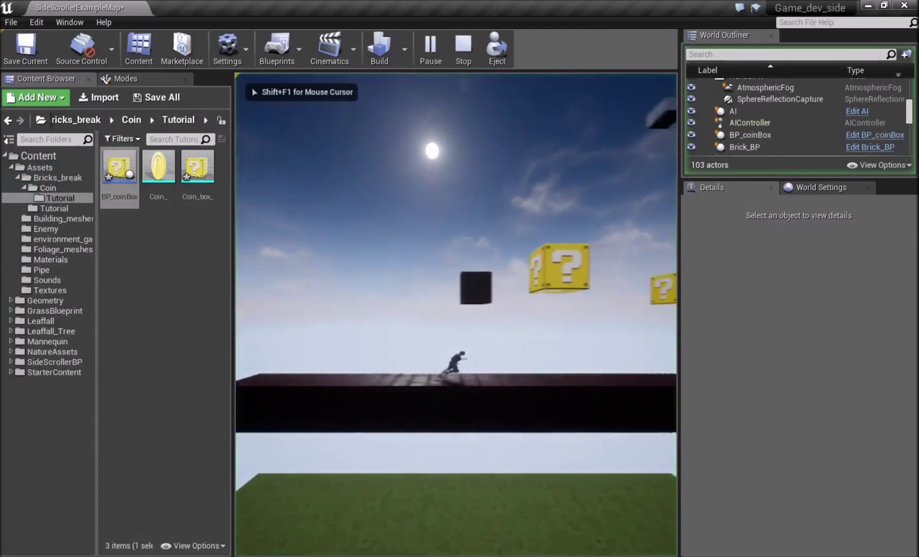
key("space")
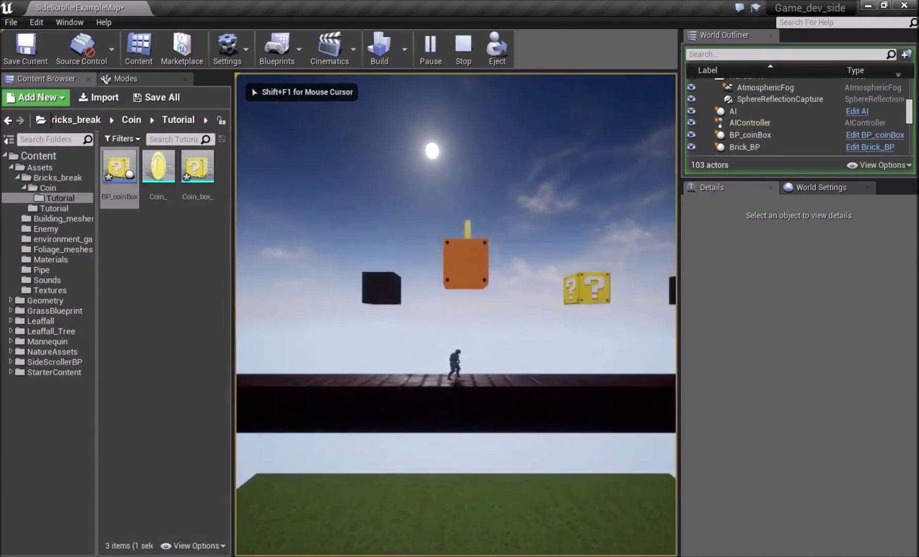
key("d")
key("a")
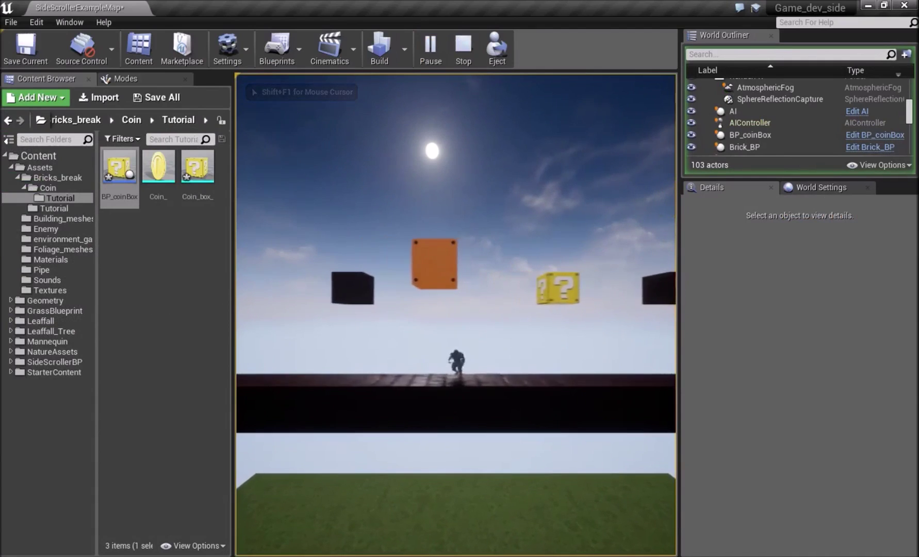
key("d")
key("Escape")
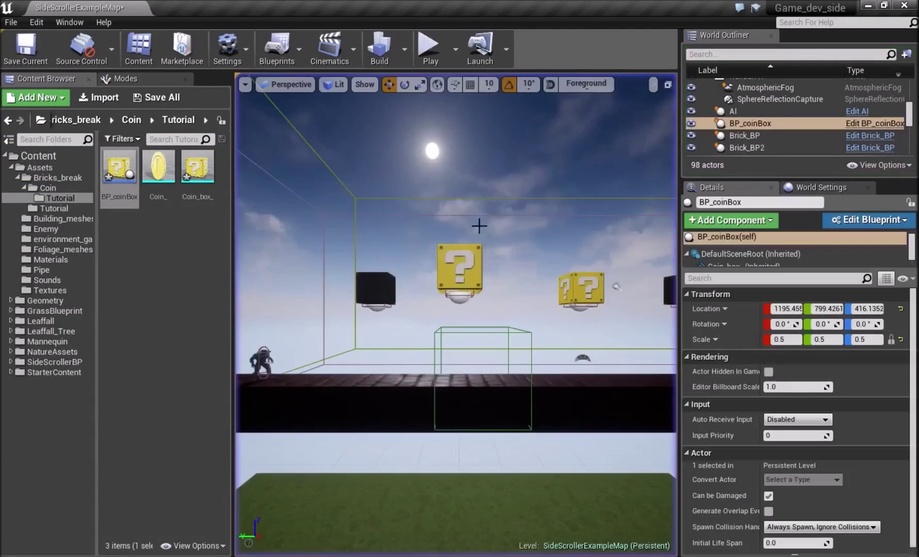
Move the OnComponentBeginOverlap node in BP_coinBox's Event Graph up and away from the Set Material node.
left_click(747, 520)
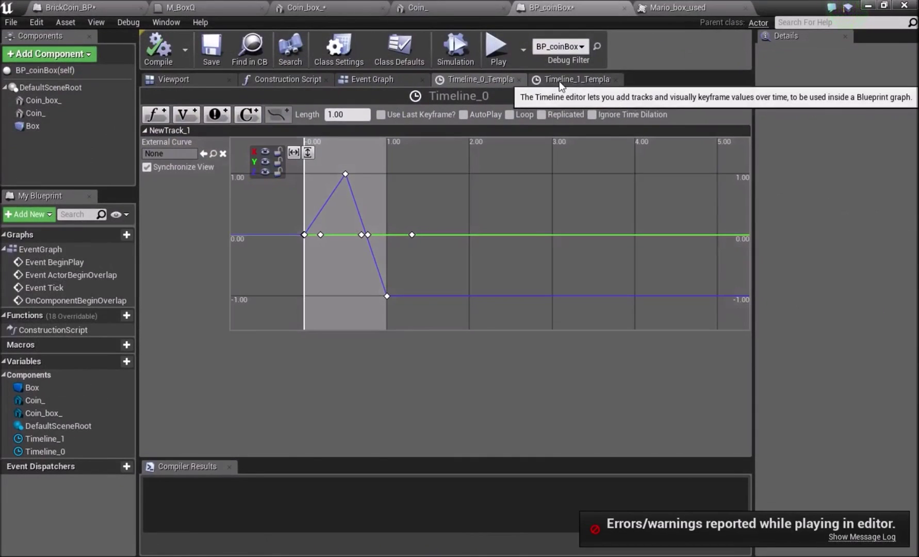
left_click(560, 81)
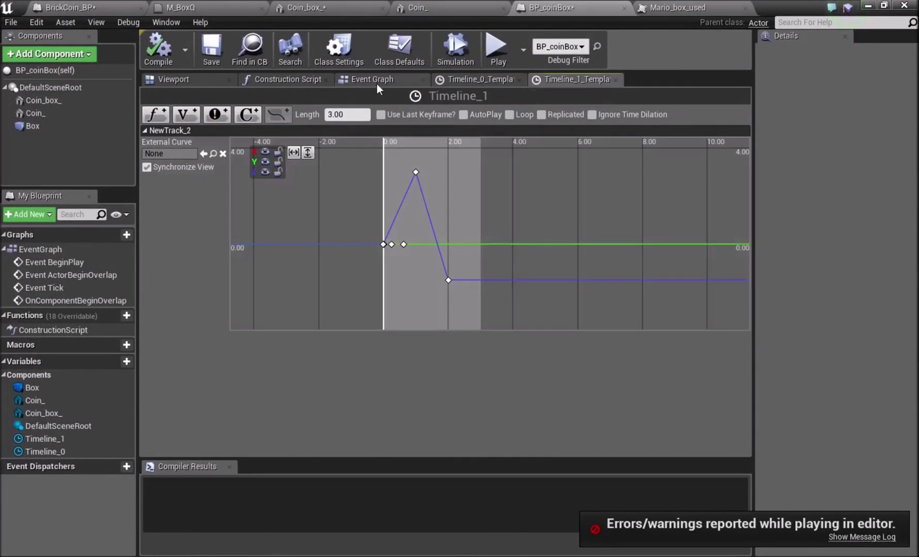
left_click(376, 83)
scroll(339, 293, "down", 4)
right_click_drag(201, 336, 448, 334)
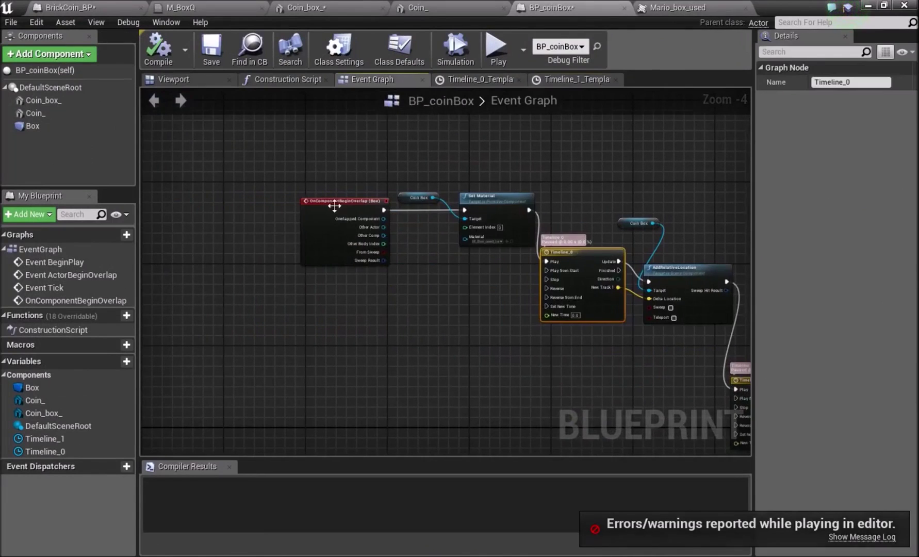
left_click_drag(334, 206, 261, 159)
Add a Play Sound at Location node to the execution output of the OnComponentBeginOverlap event, ahead of Set Material.
scroll(327, 217, "up", 2)
right_click_drag(327, 218, 369, 309)
left_click_drag(333, 232, 402, 240)
type("play soun")
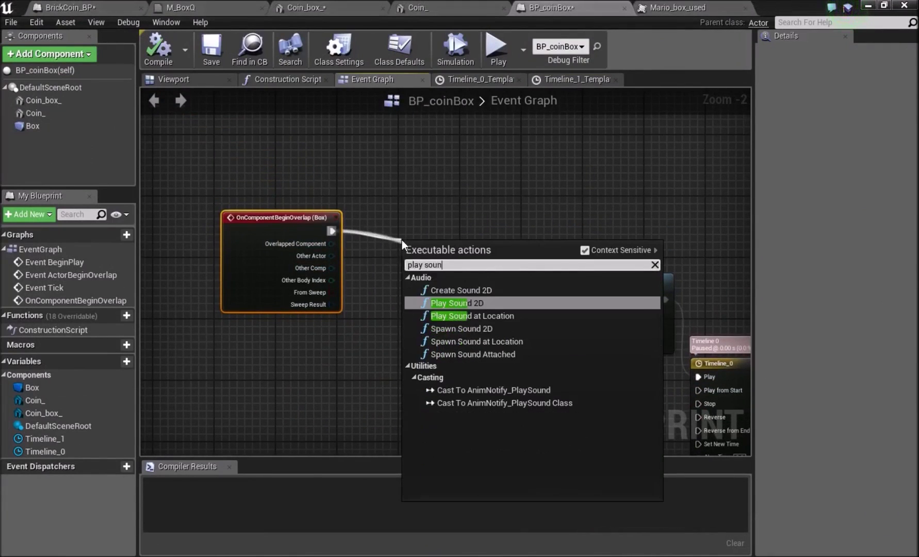
type("d")
left_click(531, 315)
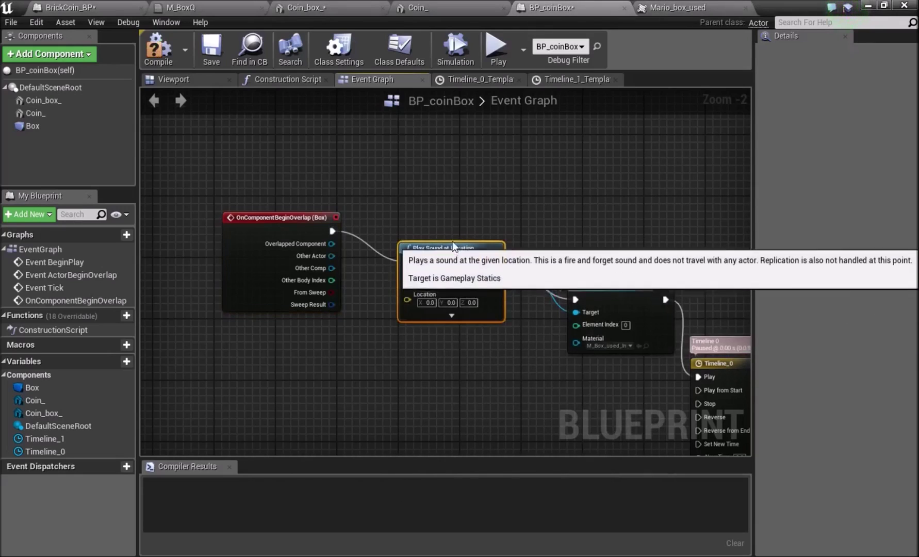
Assign Coin_Sound_Effect as the sound of the Play Sound at Location node and place the node above the execution line.
left_click_drag(454, 246, 453, 138)
left_click(439, 174)
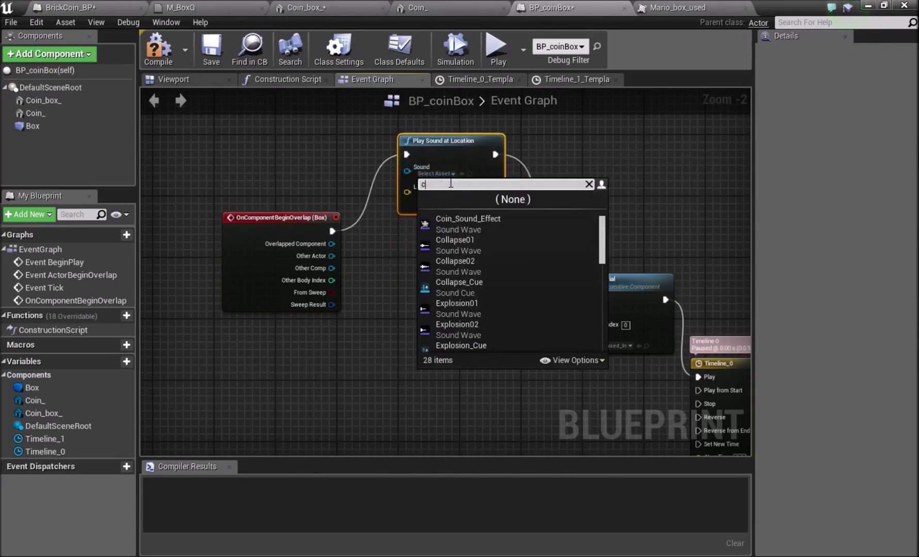
left_click(522, 227)
left_click_drag(448, 145, 480, 130)
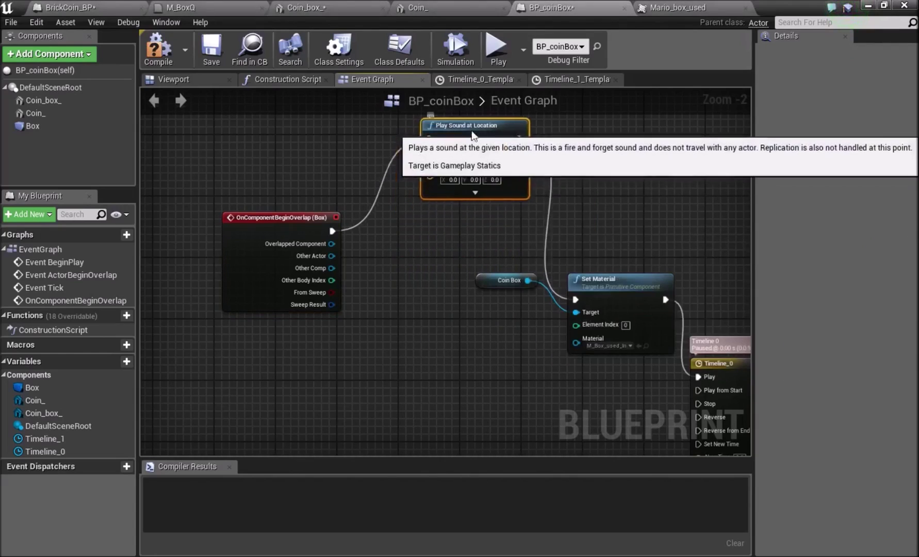
left_click(303, 140)
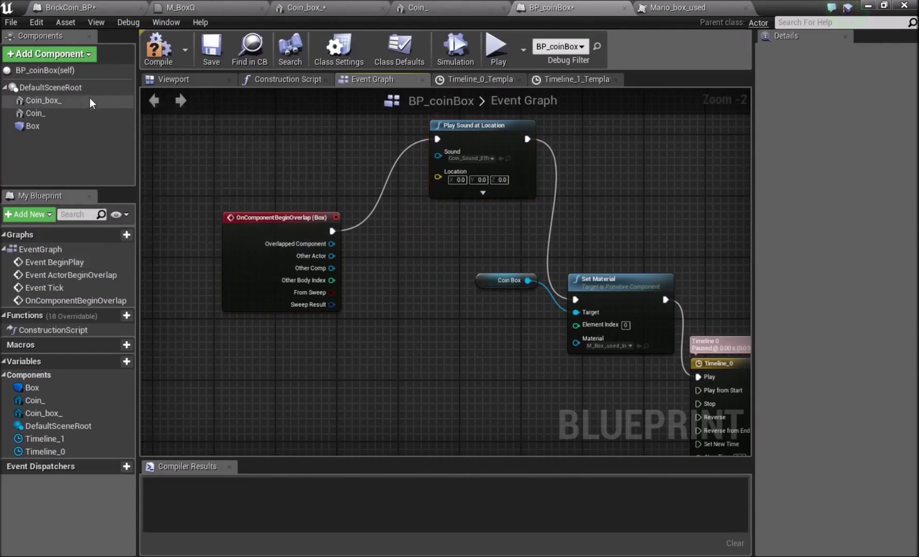
Add a GetActorLocation node, connect its Return Value to the Location input of Play Sound at Location, and compile the Blueprint.
left_click(36, 88)
right_click(283, 151)
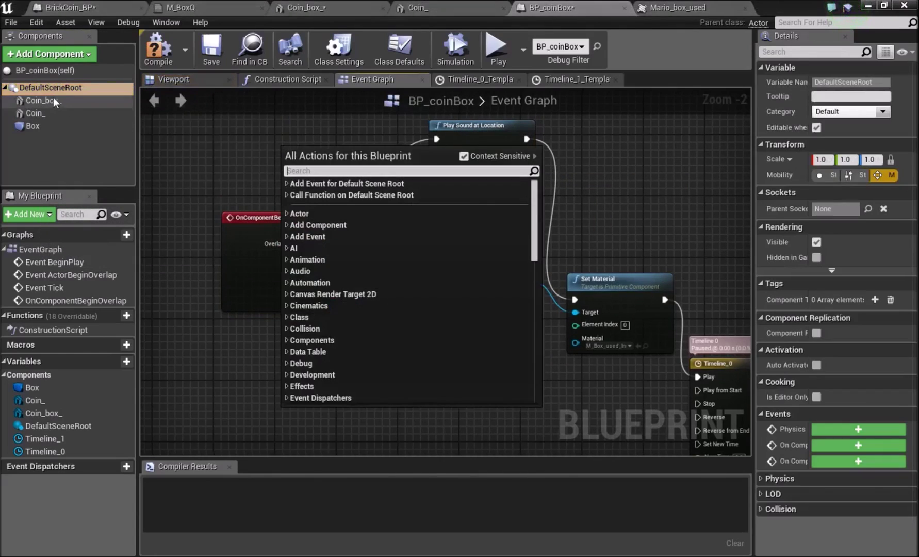
type("get l")
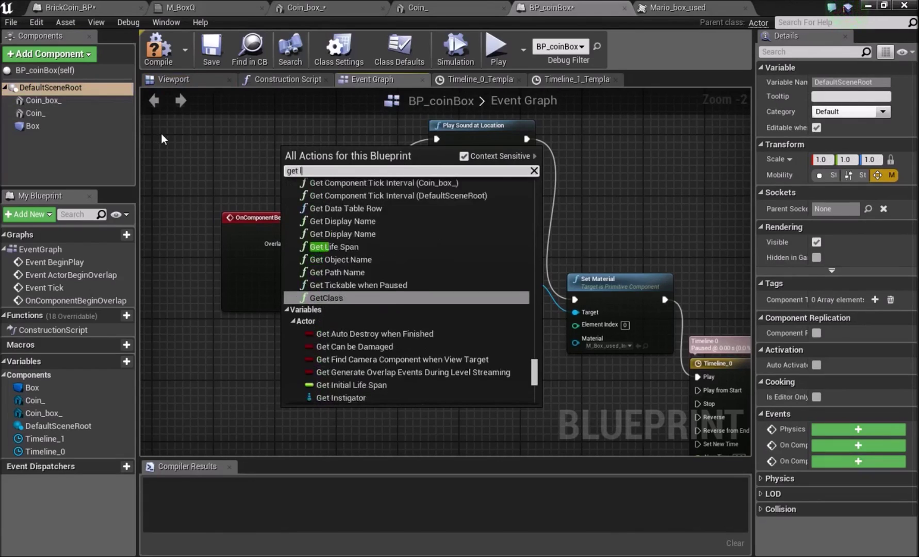
type("ocation")
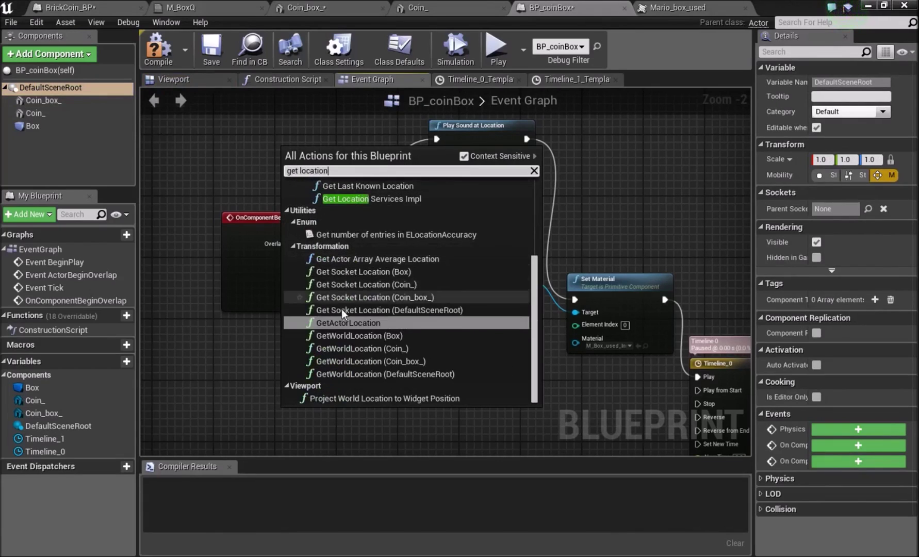
left_click(343, 322)
left_click_drag(381, 164, 459, 177)
left_click(174, 70)
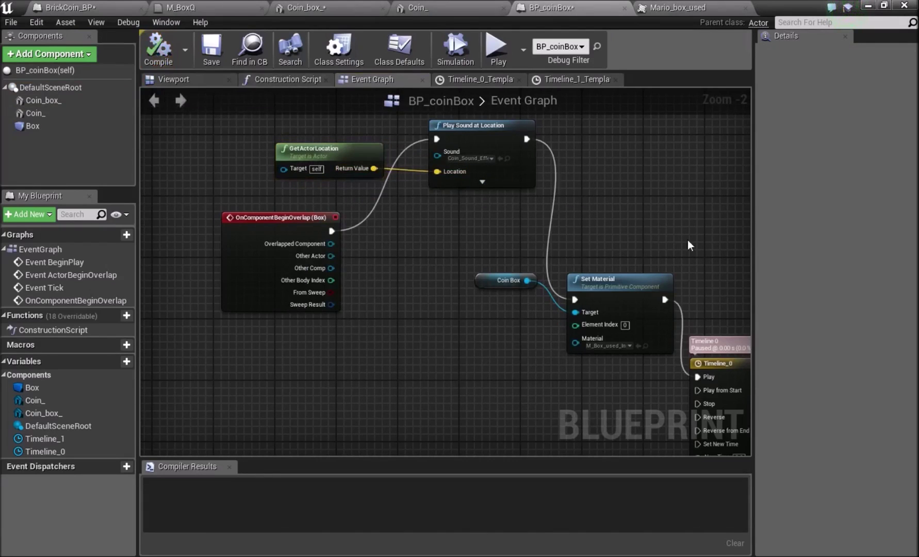
right_click_drag(688, 240, 265, 115)
double_click(323, 255)
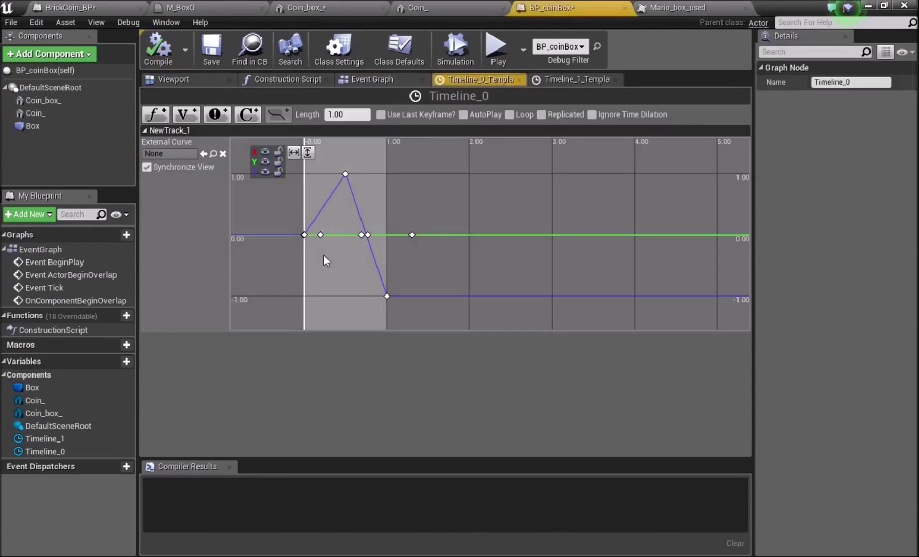
left_click(345, 174)
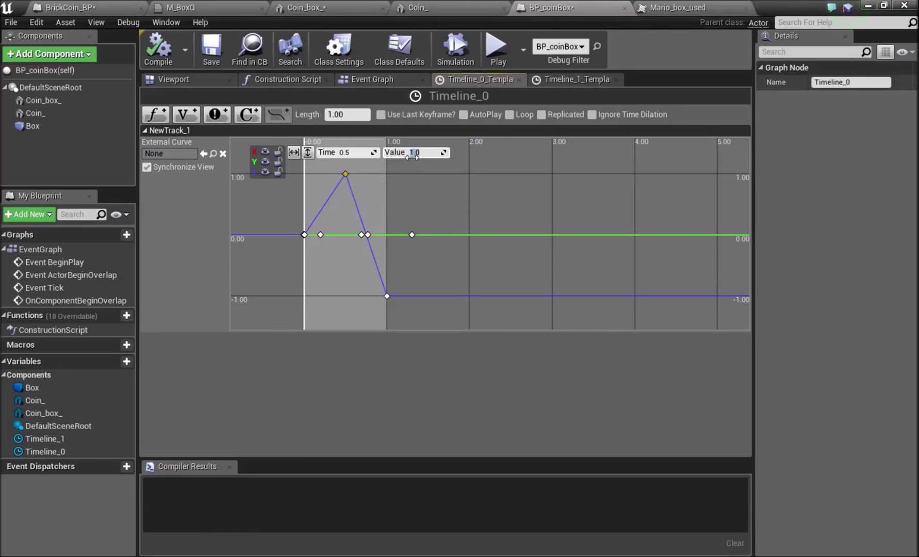
Set the value of the Z key at time 1.0 on Timeline_1's NewTrack_2 to 4.0 and compile the Blueprint.
left_click(562, 80)
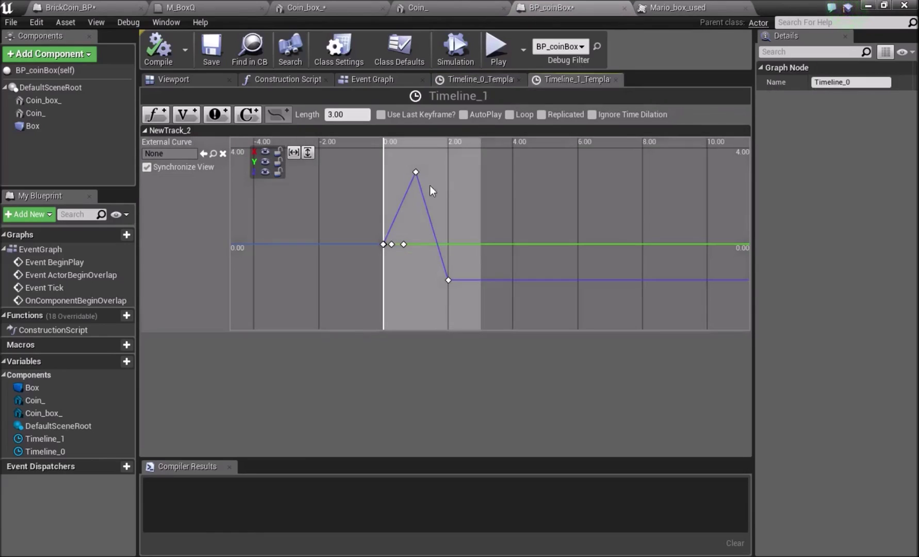
left_click(416, 173)
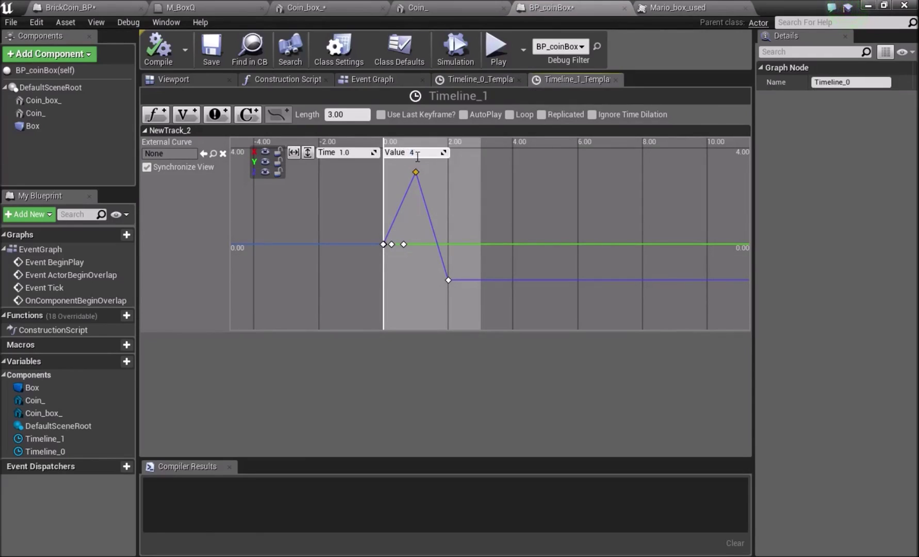
left_click(169, 51)
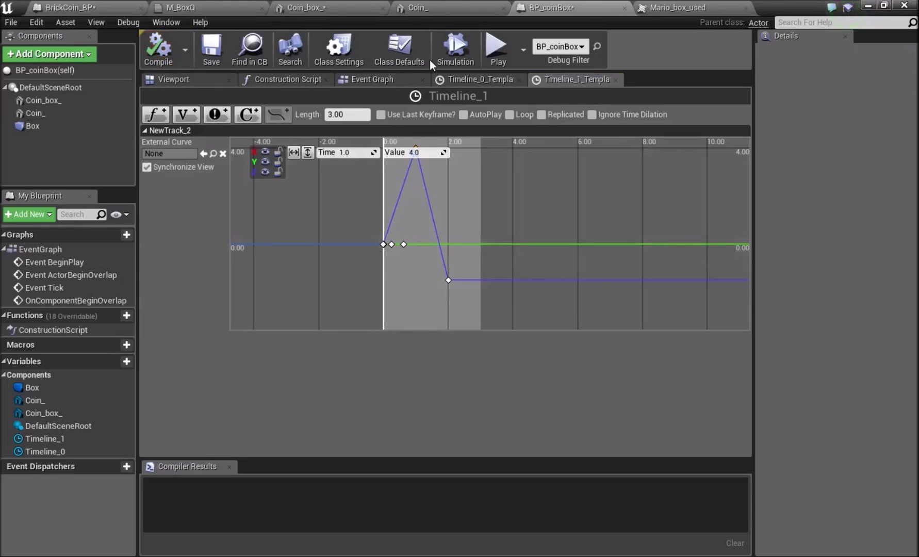
Play-test the level by jumping into the coin box to check the coin sound and the higher coin jump, and end the session.
left_click(869, 7)
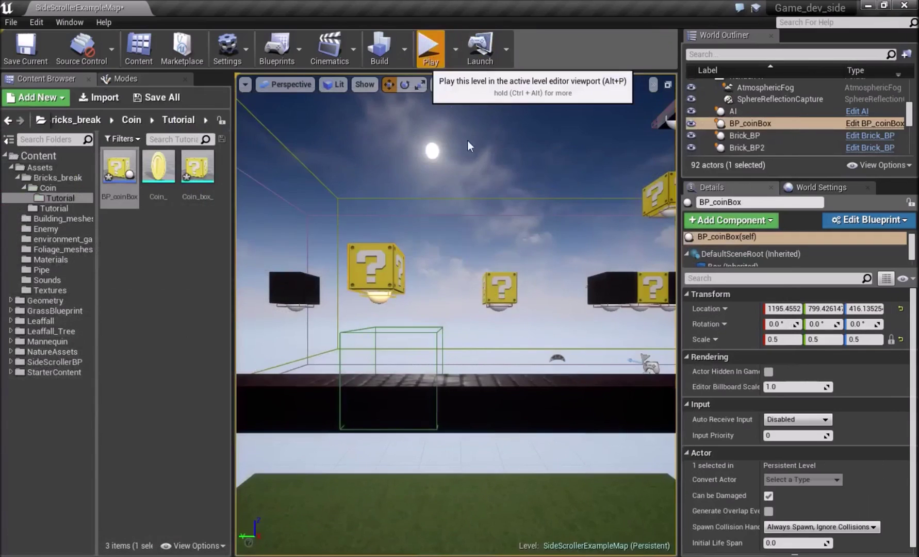
left_click(431, 46)
key("space")
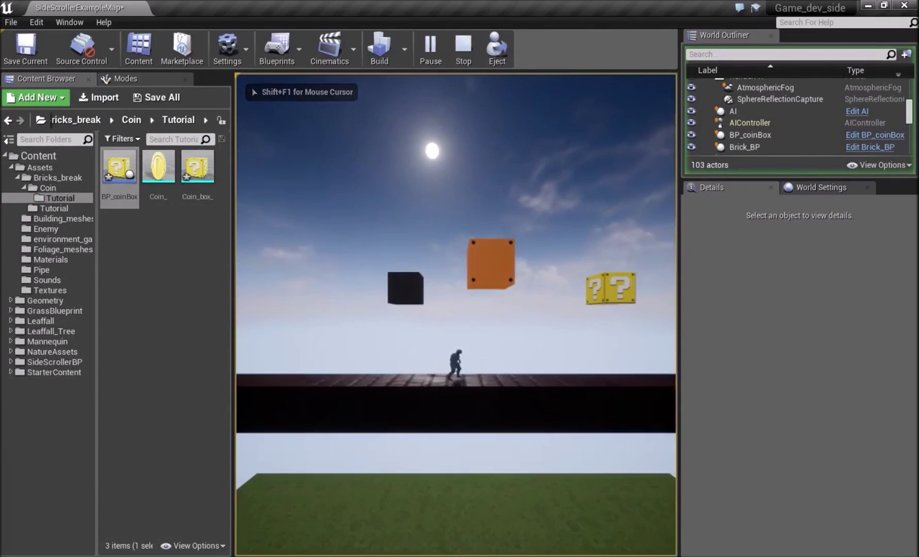
key("space")
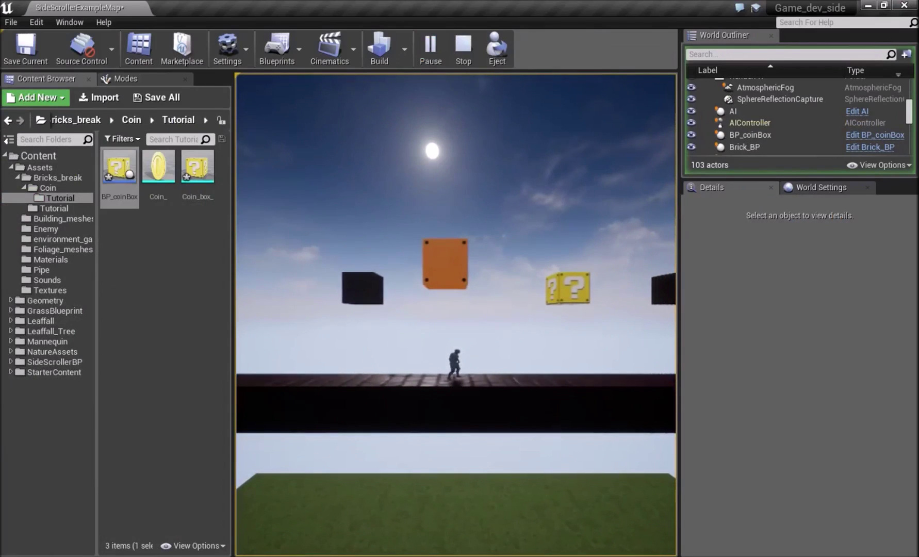
key("Escape")
Select the placed BP_coinBox instance in the level.
mouse_move(470, 222)
right_mouse_down()
mouse_move(470, 258)
mouse_move(470, 222)
right_mouse_up()
left_click(442, 250)
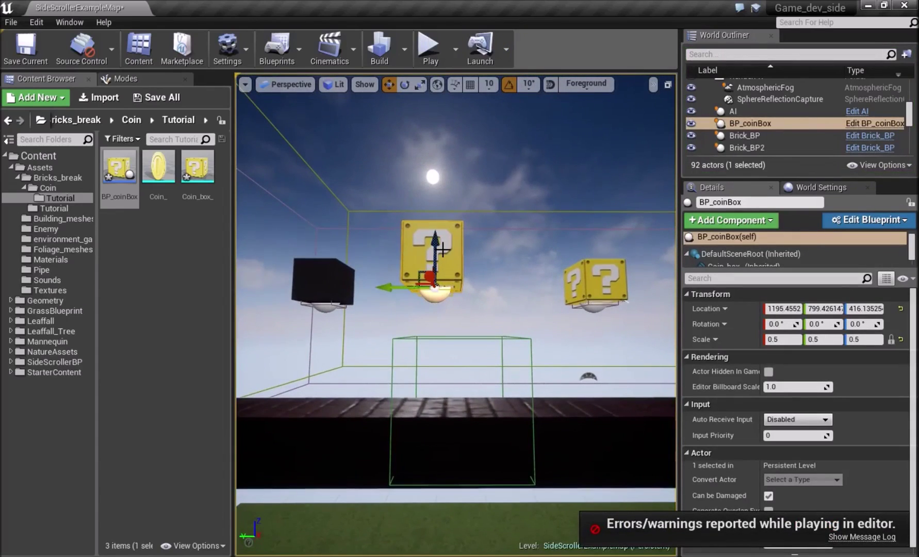